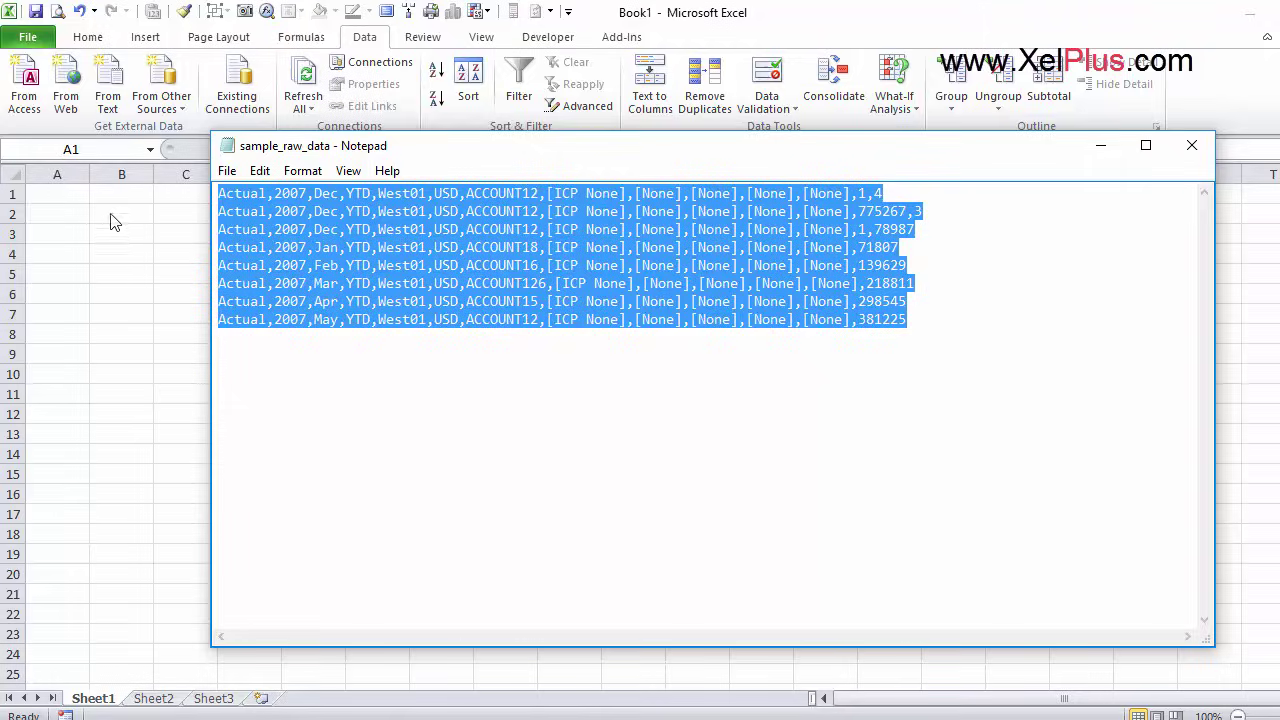
- Paste the eight copied sample_raw_data CSV lines into cell A1 of Book1
{"action": "left_click", "coordinate": [72, 200]}
{"action": "type", "text": "Actual,2007,Dec,YTD,West01,USD,ACCOUNT12,[ICP None],[None],[None],[None],[None],1,4 Actual,2007,Dec,YTD,West01,USD,ACCOUNT12,[ICP None],[None],[None],[None],[None],775267,3 Actual,2007,Dec,YTD,West01,USD,ACCOUNT12,[ICP None],[None],[None],[None],[None],1,78987 Actual,2007,Jan,YTD,West01,USD,ACCOUNT18,[ICP None],[None],[None],[None],[None],71807 Actual,2007,Feb,YTD,West01,USD,ACCOUNT16,[ICP None],[None],[None],[None],[None],139629 Actual,2007,Mar,YTD,West01,USD,ACCOUNT126,[ICP None],[None],[None],[None],[None],218811 Actual,2007,Apr,YTD,West01,USD,ACCOUNT15,[ICP None],[None],[None],[None],[None],298545 Actual,2007,May,YTD,West01,USD,ACCOUNT12,[ICP None],[None],[None],[None],[None],381225"}
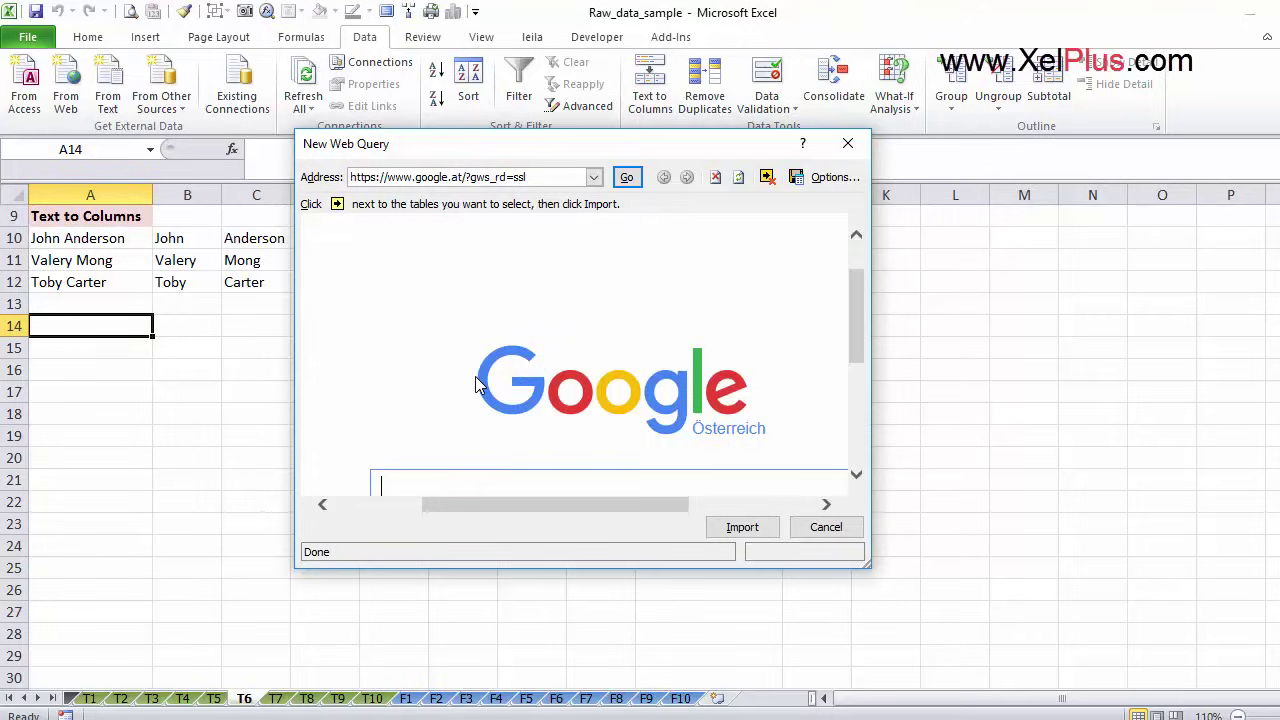
- Replace the trailing part of the Google address in the New Web Query dialog with 'f'
{"action": "left_click", "coordinate": [541, 177]}
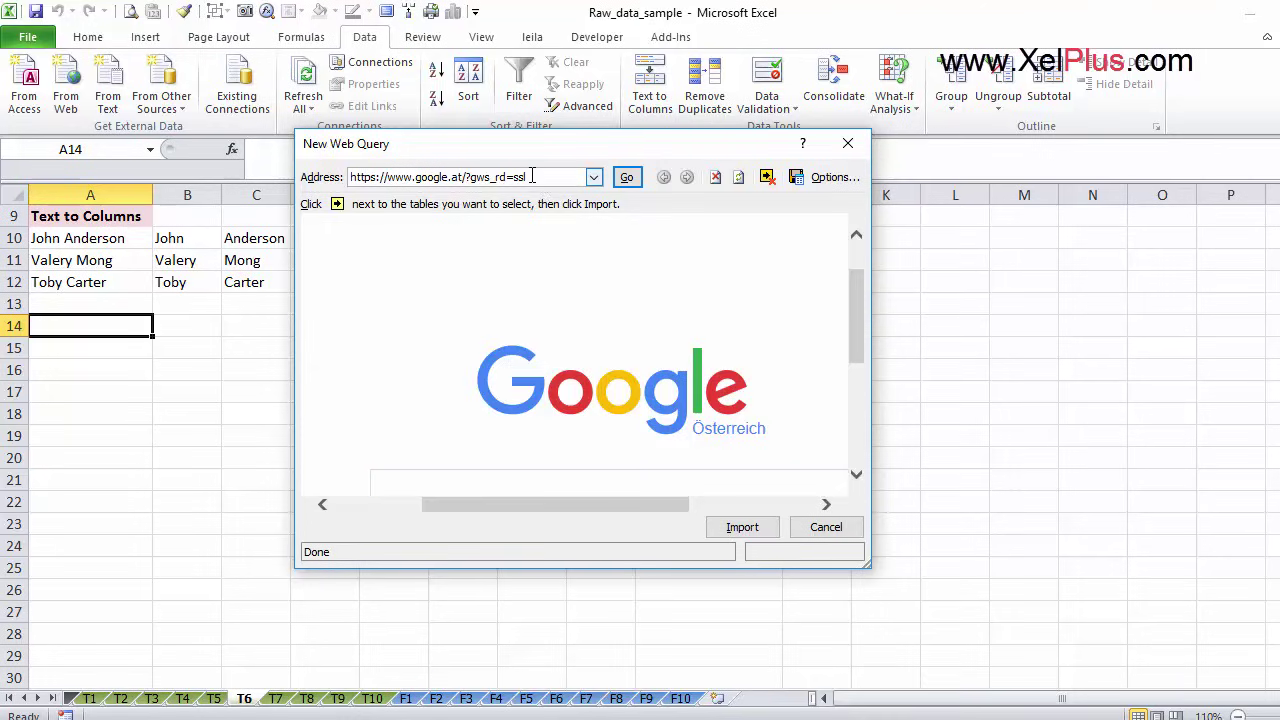
{"action": "left_click_drag", "start_coordinate": [527, 177], "coordinate": [465, 177]}
{"action": "type", "text": "f"}
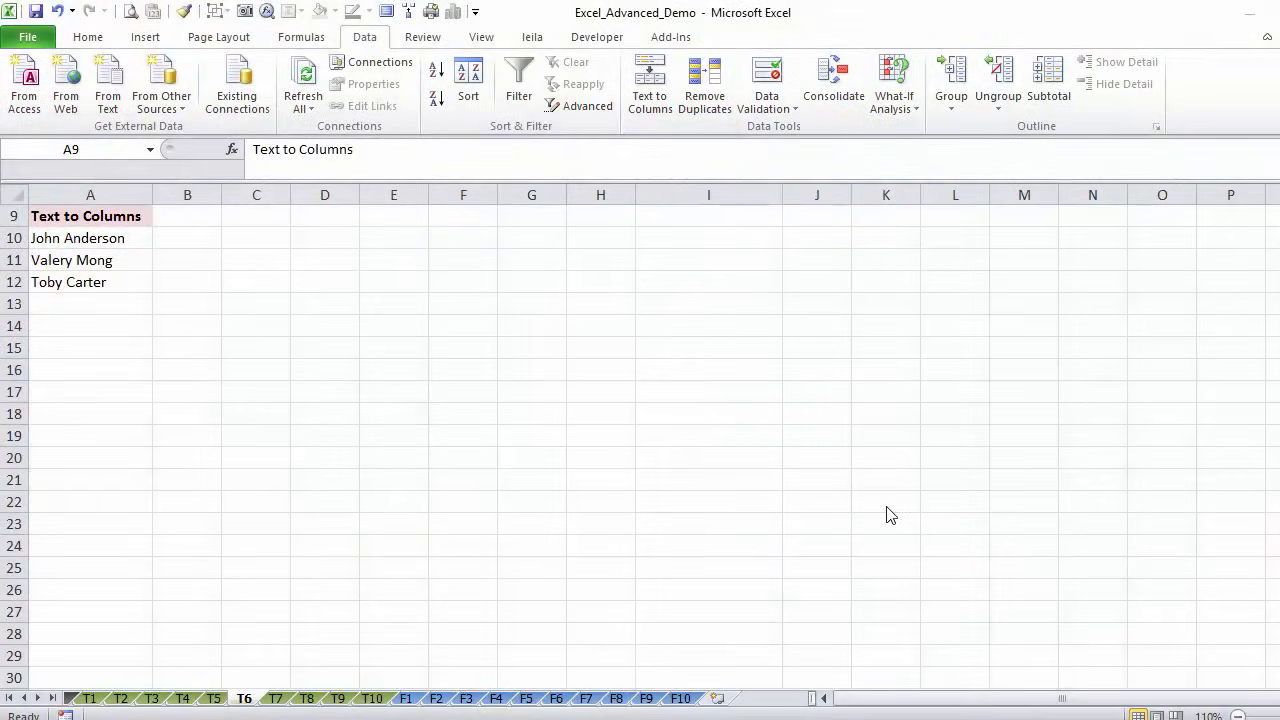
{"action": "left_click", "coordinate": [112, 219]}
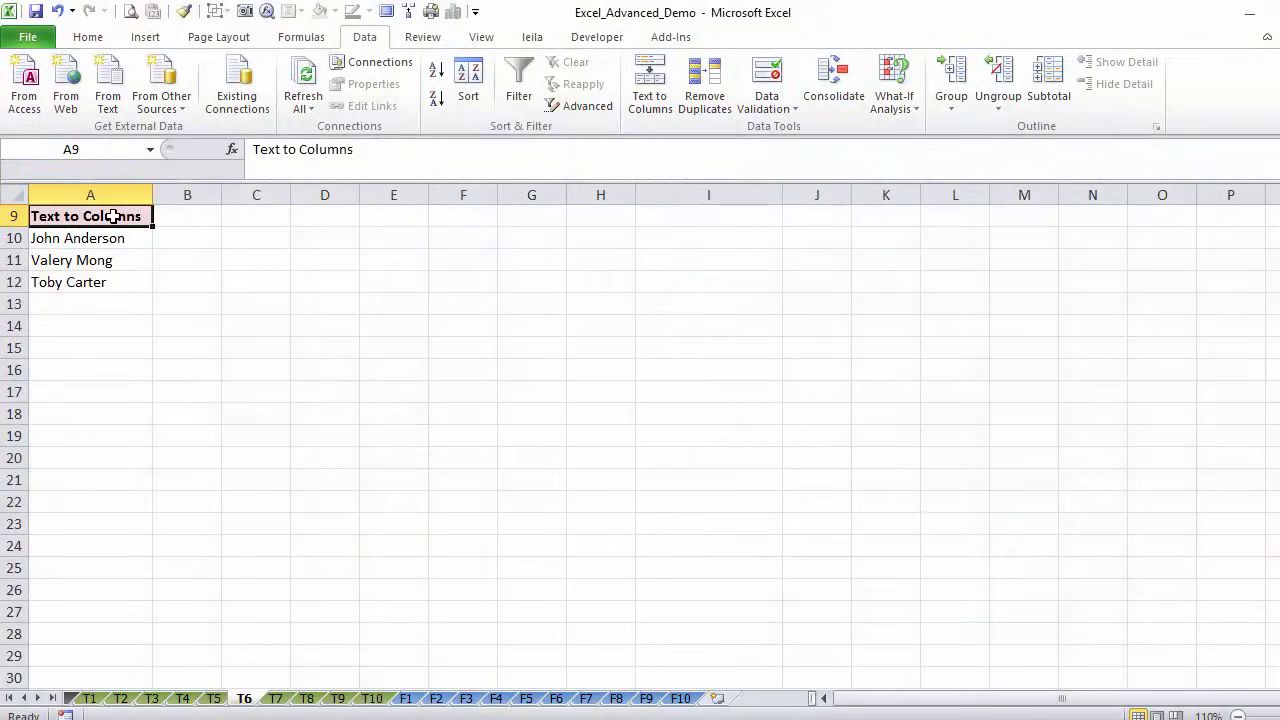
{"action": "left_click_drag", "start_coordinate": [100, 240], "coordinate": [103, 273]}
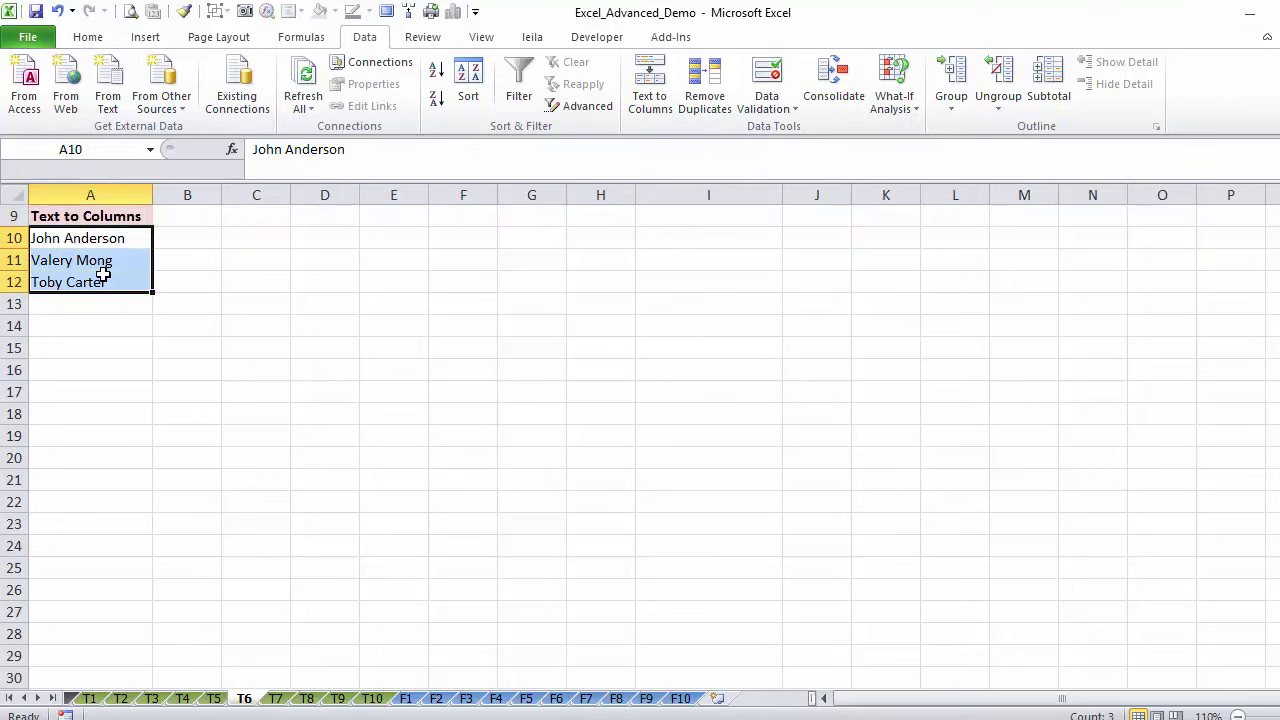
{"action": "left_click", "coordinate": [180, 239]}
{"action": "left_click", "coordinate": [243, 239]}
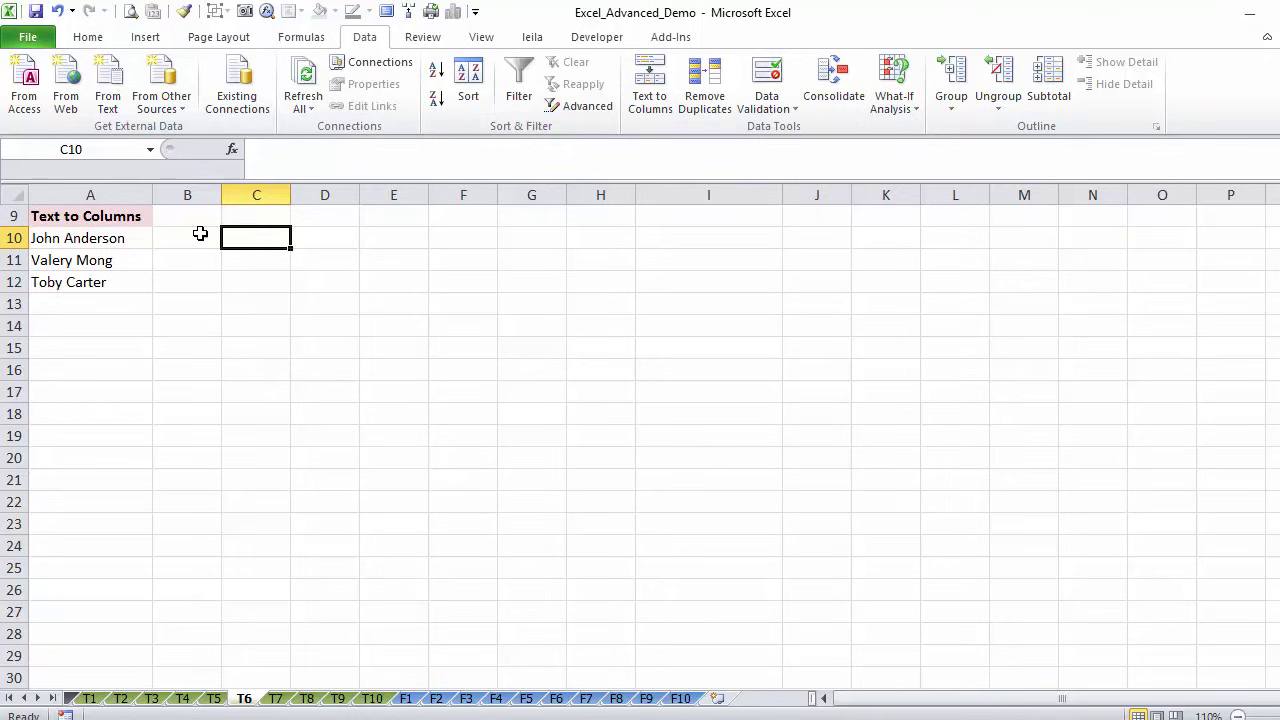
{"action": "left_click", "coordinate": [120, 241]}
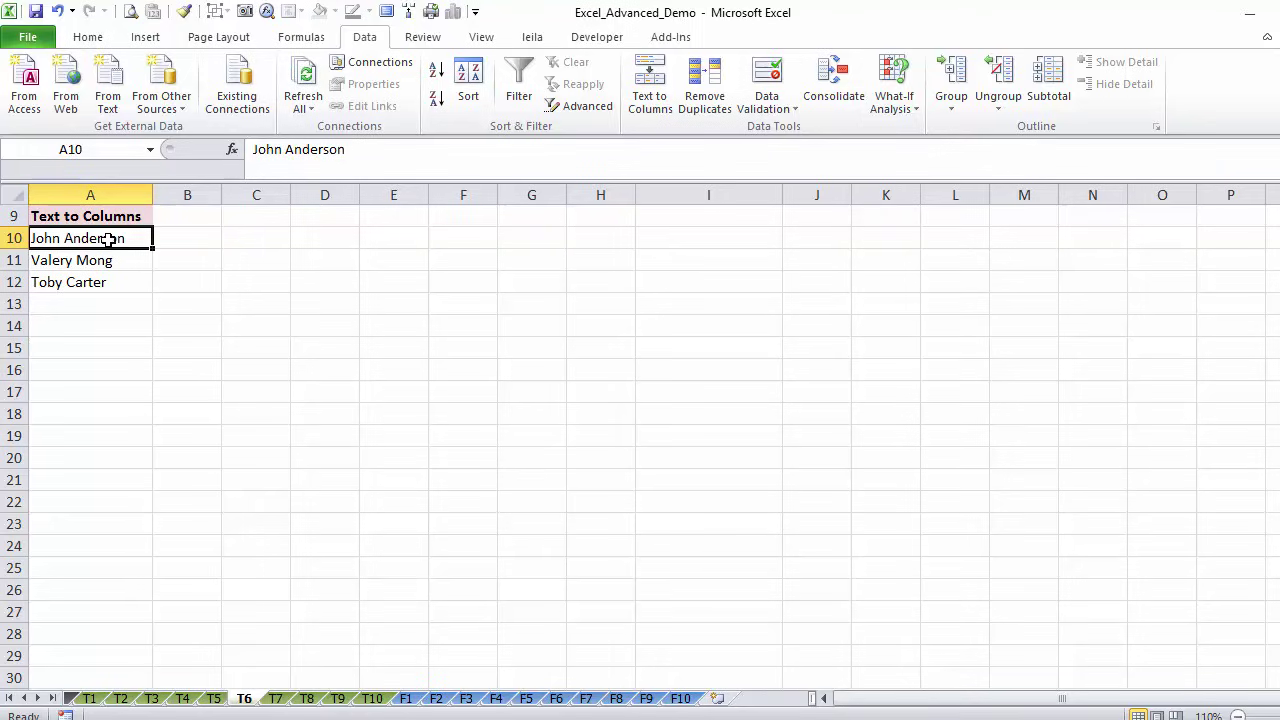
{"action": "left_click_drag", "start_coordinate": [108, 239], "coordinate": [106, 283]}
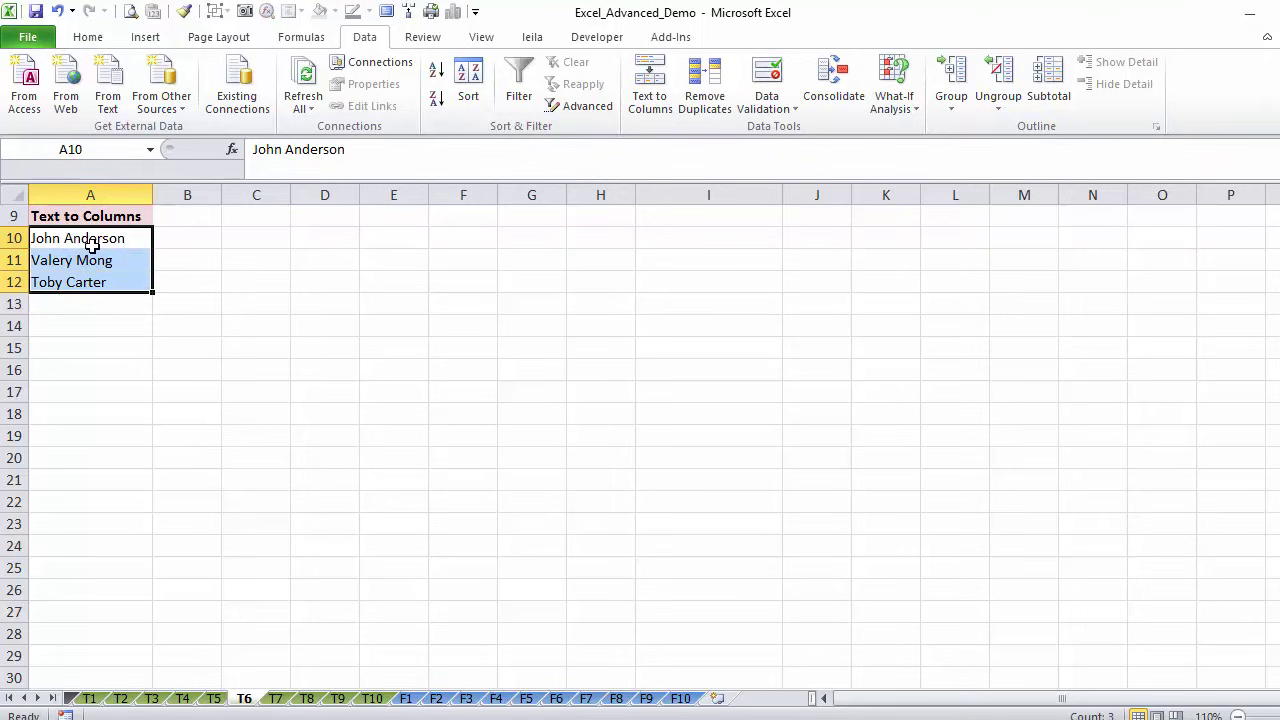
{"action": "left_click_drag", "start_coordinate": [92, 240], "coordinate": [314, 297]}
{"action": "left_click", "coordinate": [94, 240]}
{"action": "left_click_drag", "start_coordinate": [92, 236], "coordinate": [94, 280]}
- Start Text to Columns on the names, compare Fixed width, then keep Delimited and continue
{"action": "left_click", "coordinate": [651, 96]}
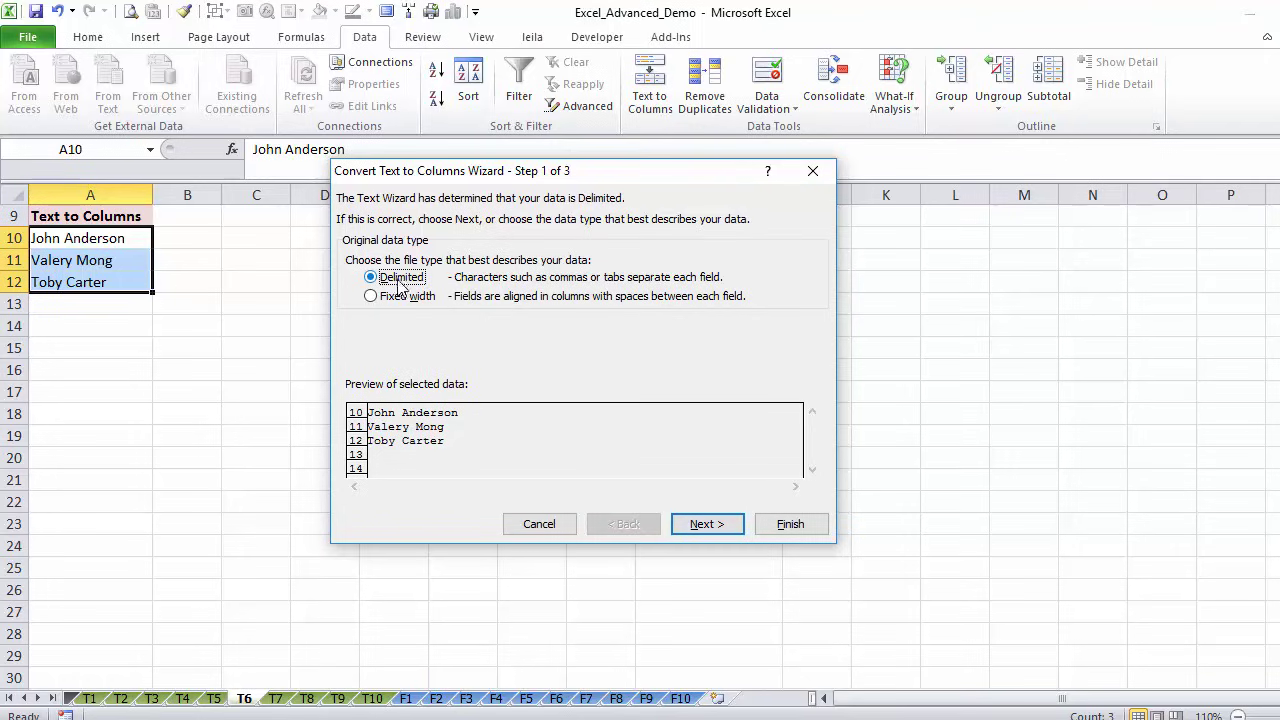
{"action": "left_click", "coordinate": [371, 297]}
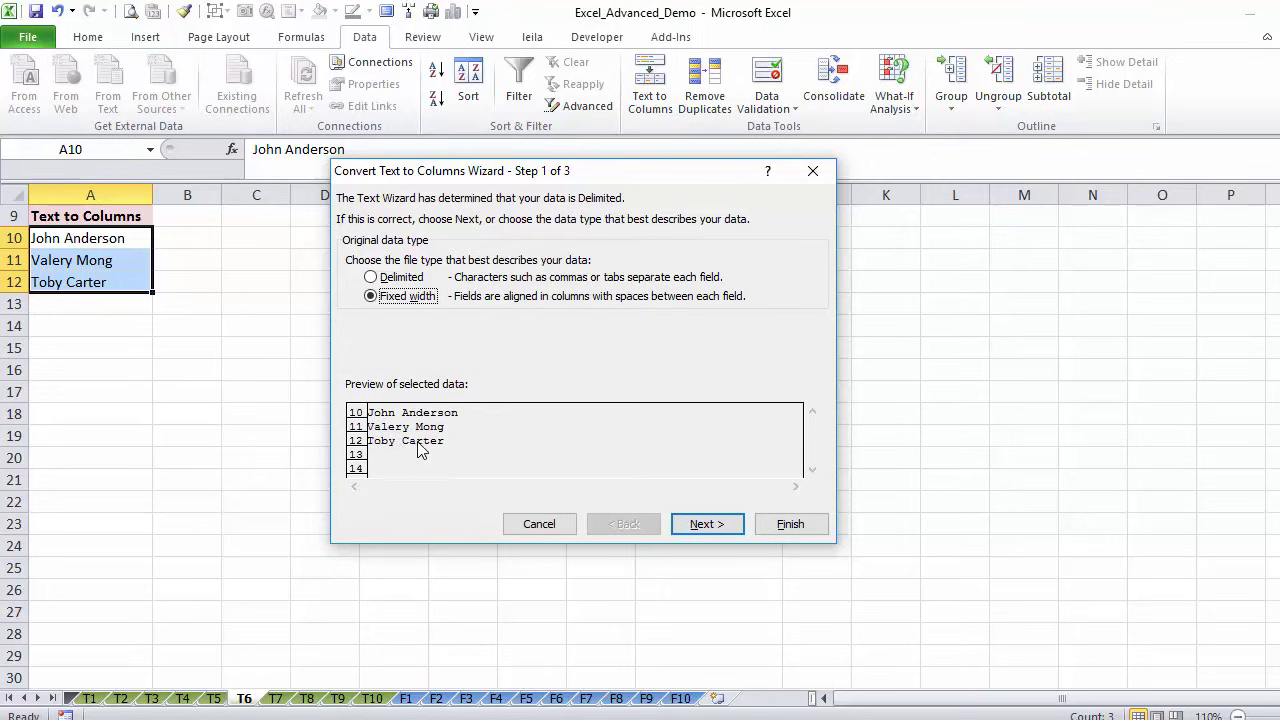
{"action": "left_click", "coordinate": [372, 278]}
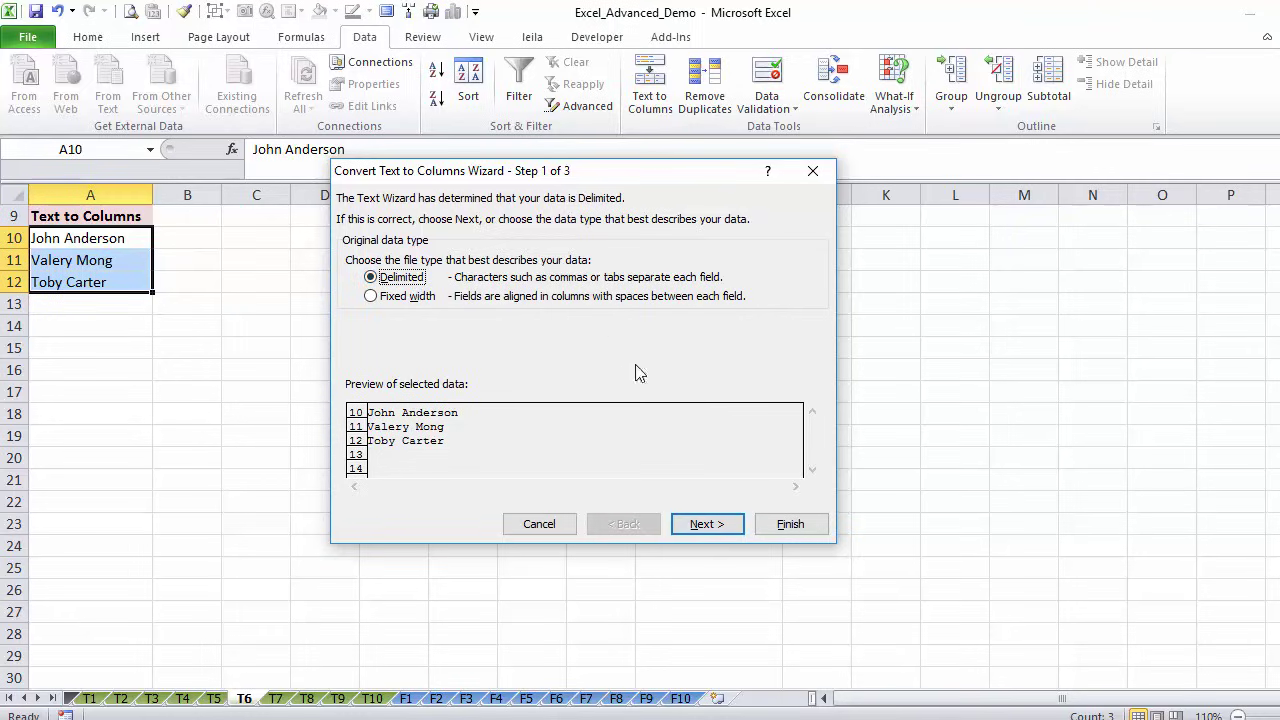
{"action": "left_click", "coordinate": [706, 524]}
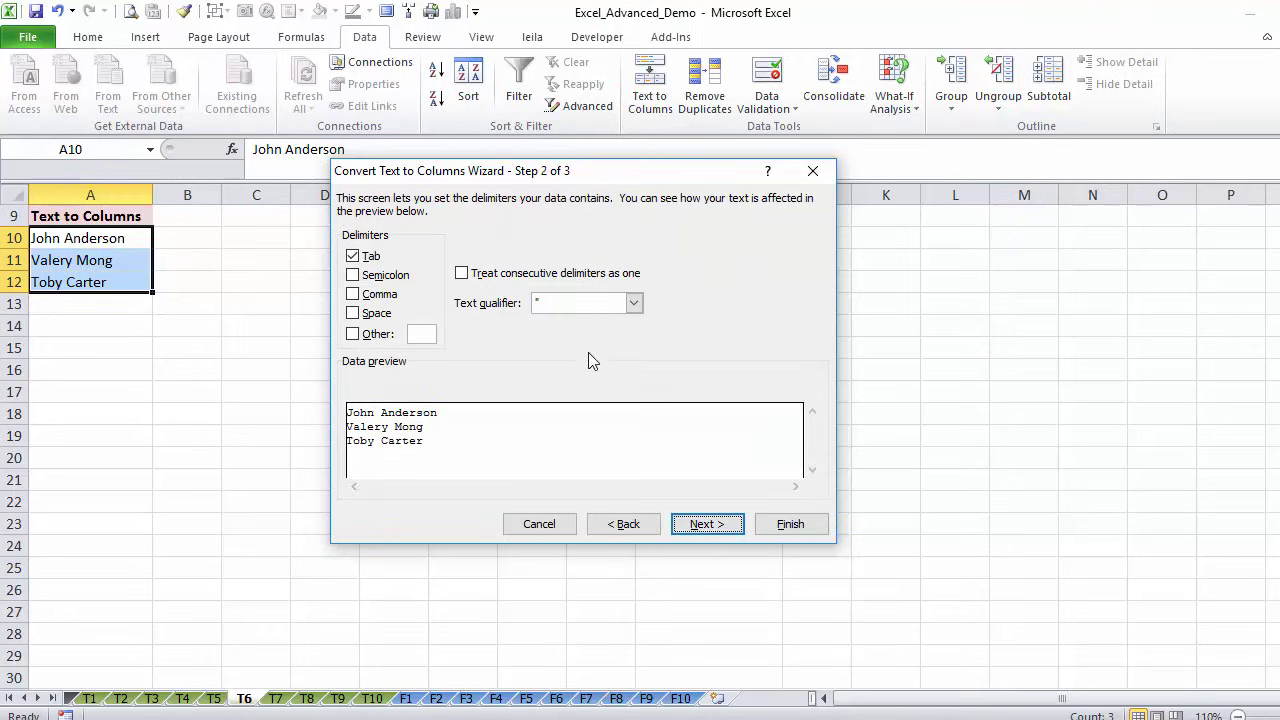
- Split on Space instead of Tab, briefly trying a '-' custom delimiter before removing it
{"action": "left_click", "coordinate": [366, 316]}
{"action": "left_click", "coordinate": [354, 257]}
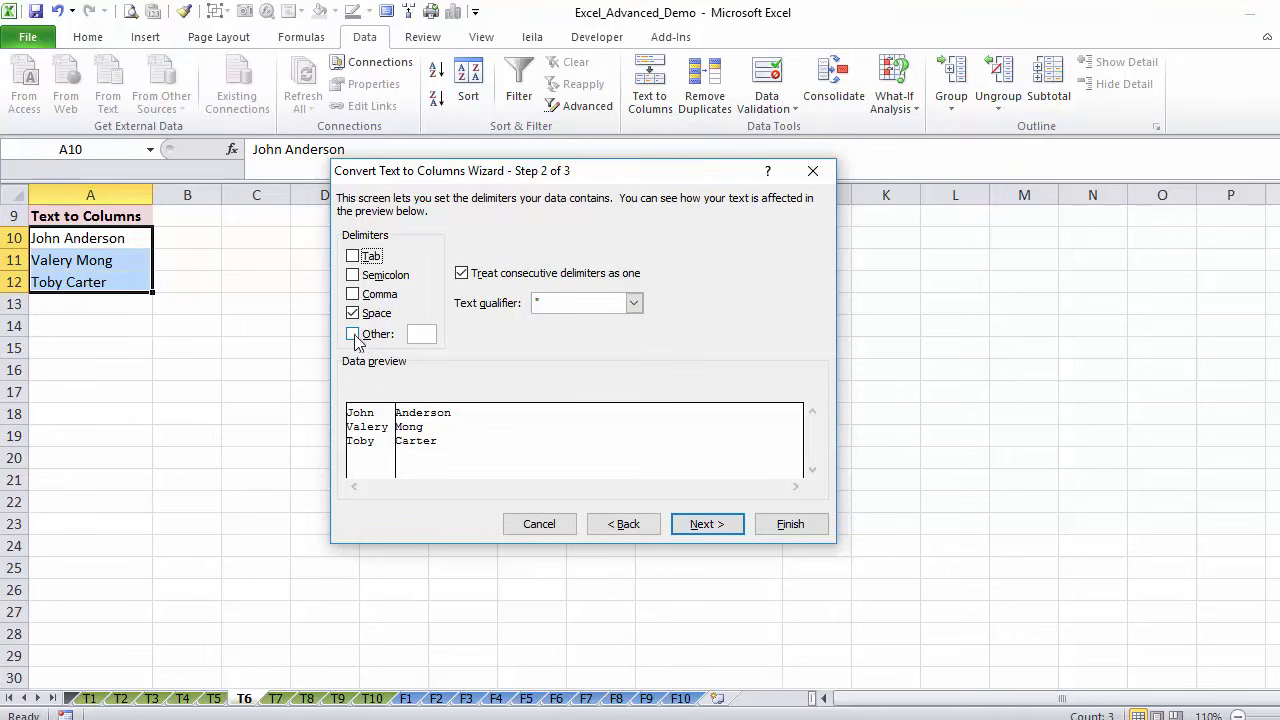
{"action": "left_click", "coordinate": [353, 336]}
{"action": "type", "text": "-"}
{"action": "left_click", "coordinate": [353, 334]}
{"action": "left_click", "coordinate": [709, 528]}
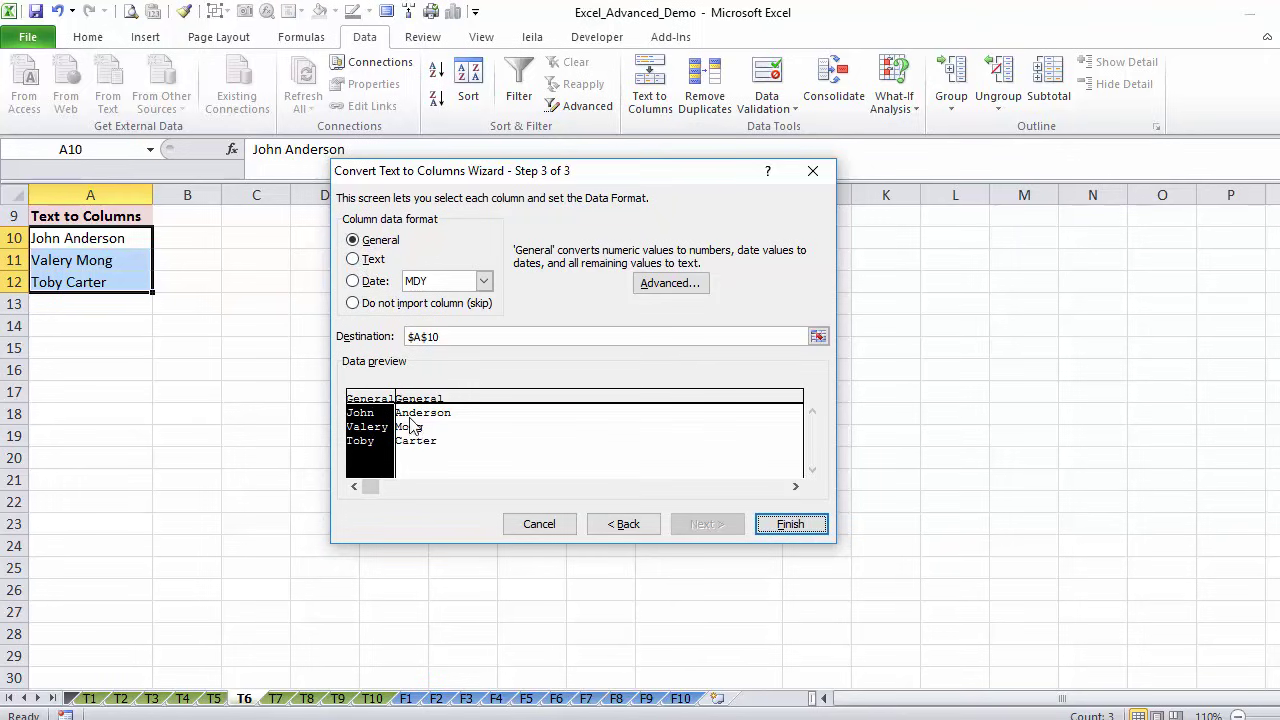
- Review the first-name and surname column formats, set the destination to $B$10, and finish
{"action": "left_click", "coordinate": [440, 410]}
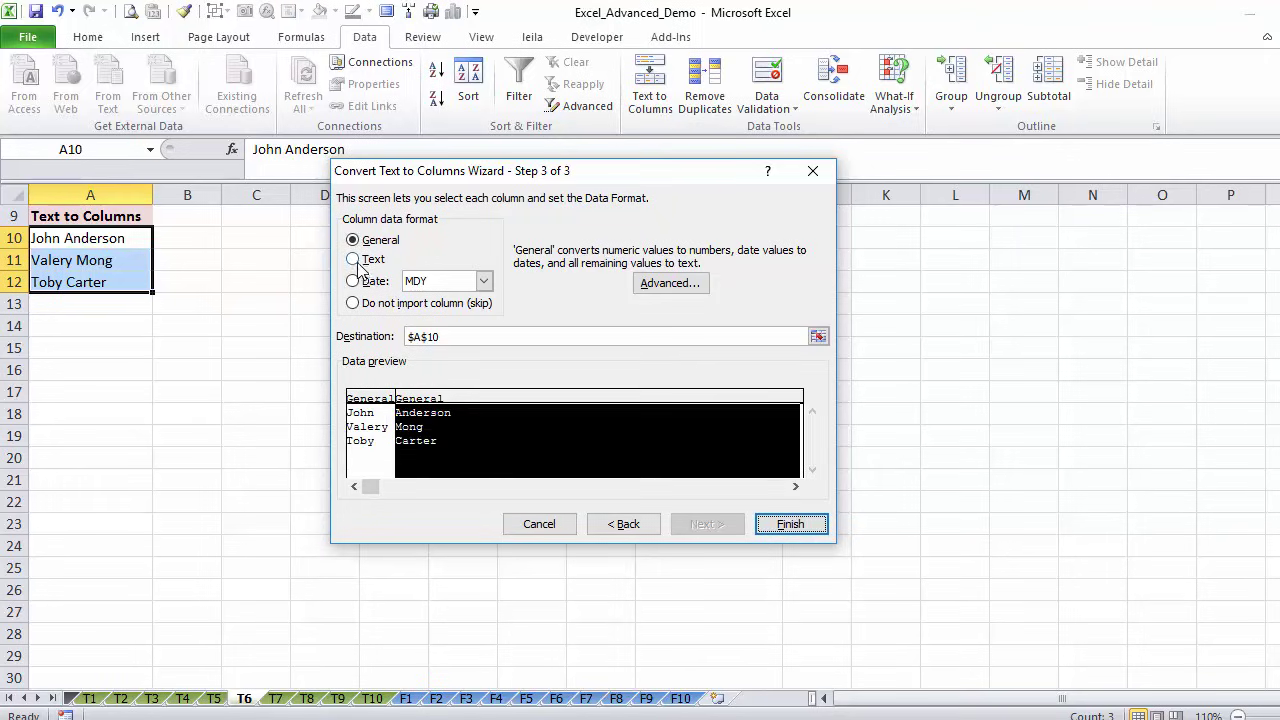
{"action": "left_click", "coordinate": [380, 405]}
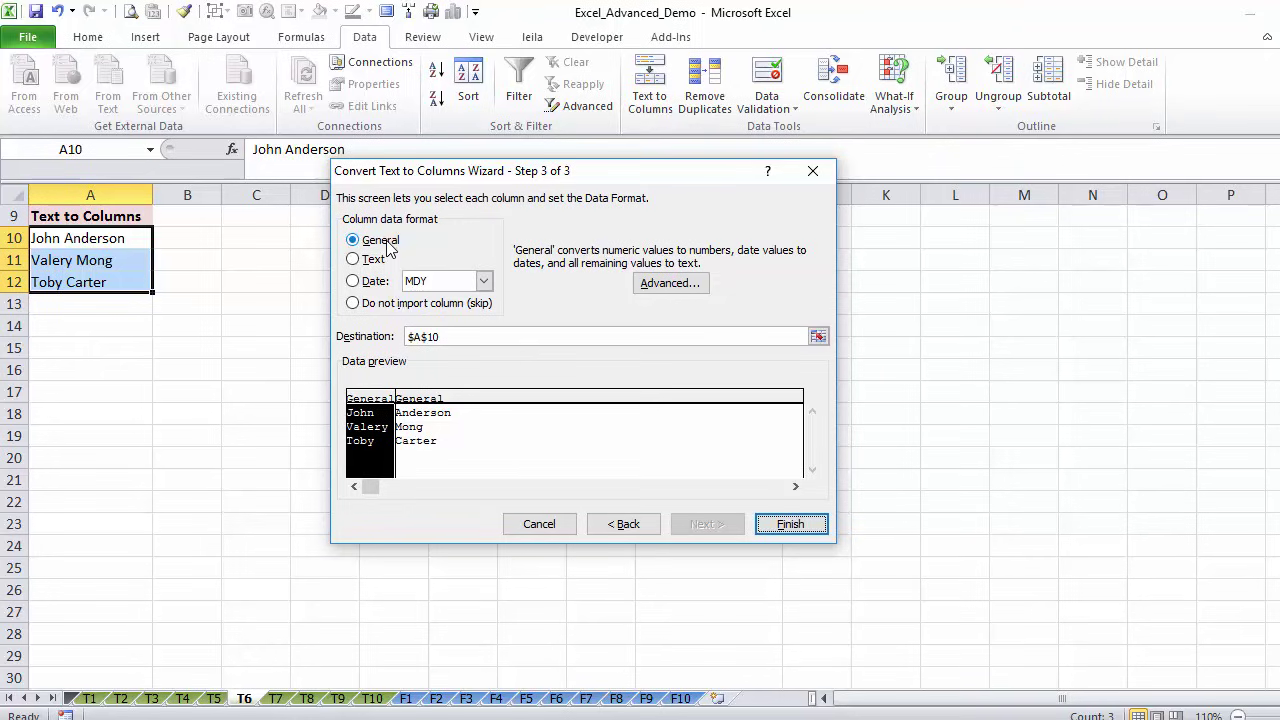
{"action": "left_click", "coordinate": [446, 340]}
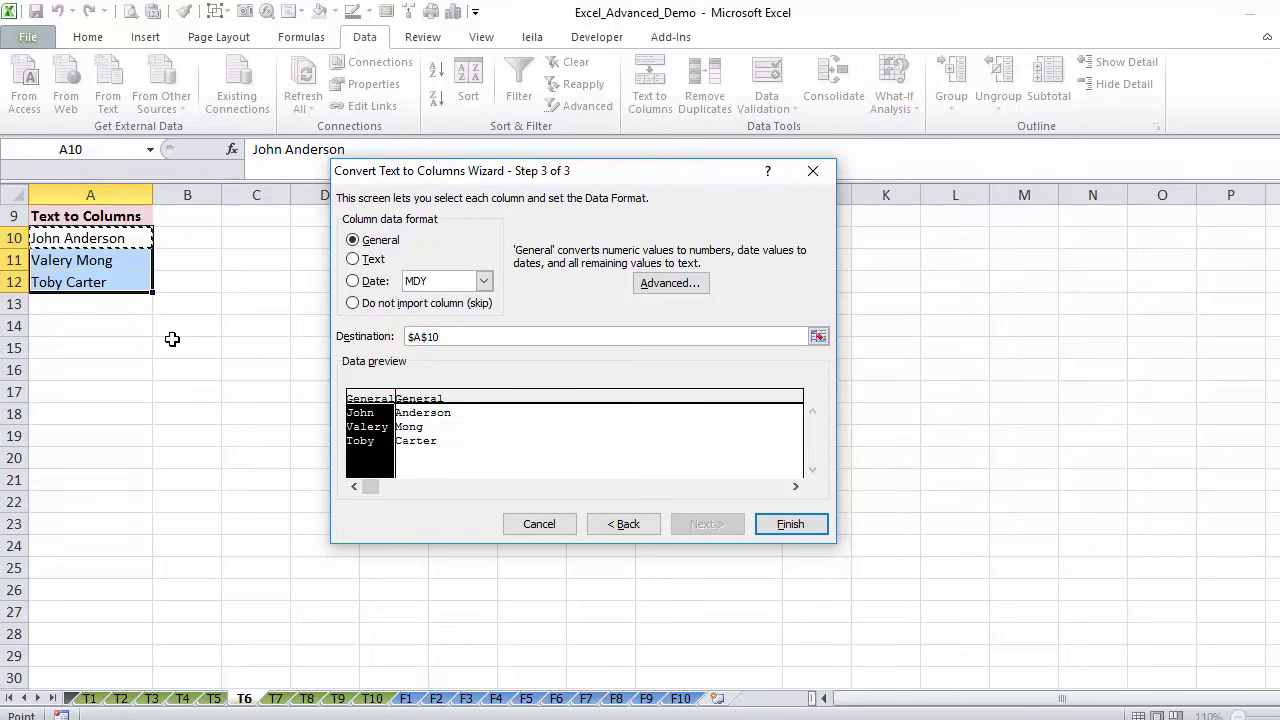
{"action": "key", "text": "BackSpace"}
{"action": "left_click", "coordinate": [187, 237]}
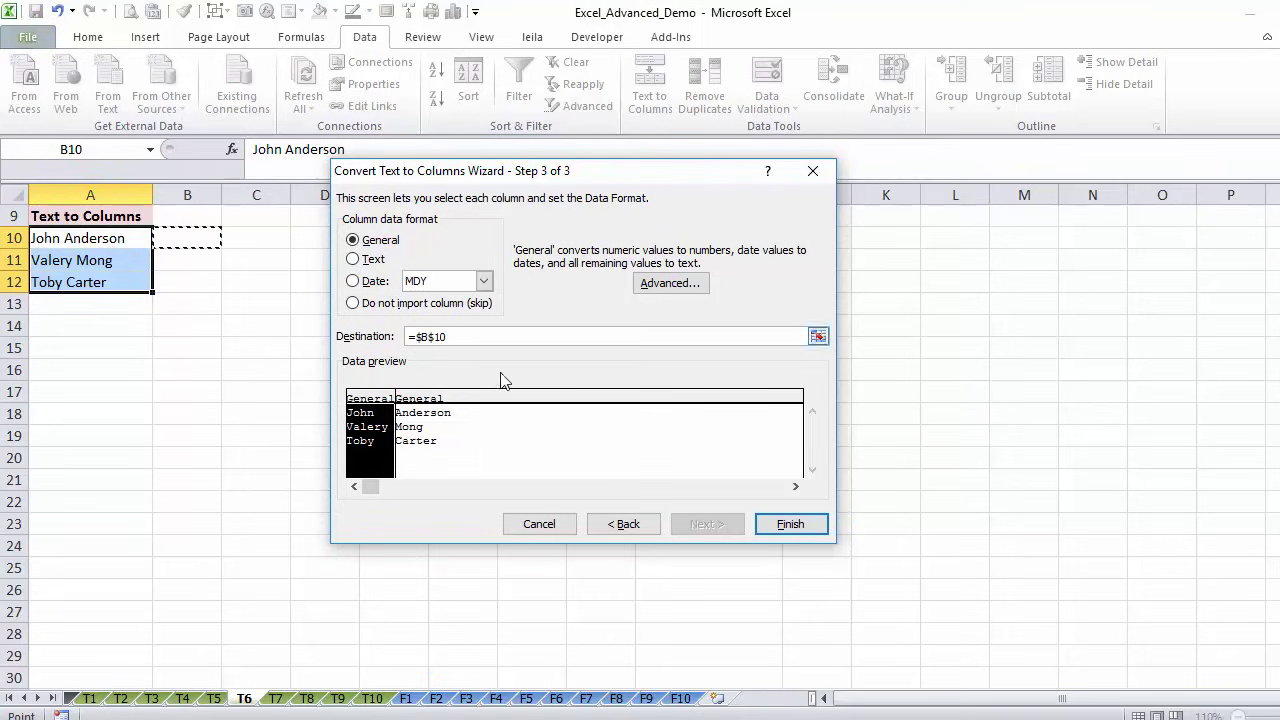
{"action": "left_click", "coordinate": [787, 524]}
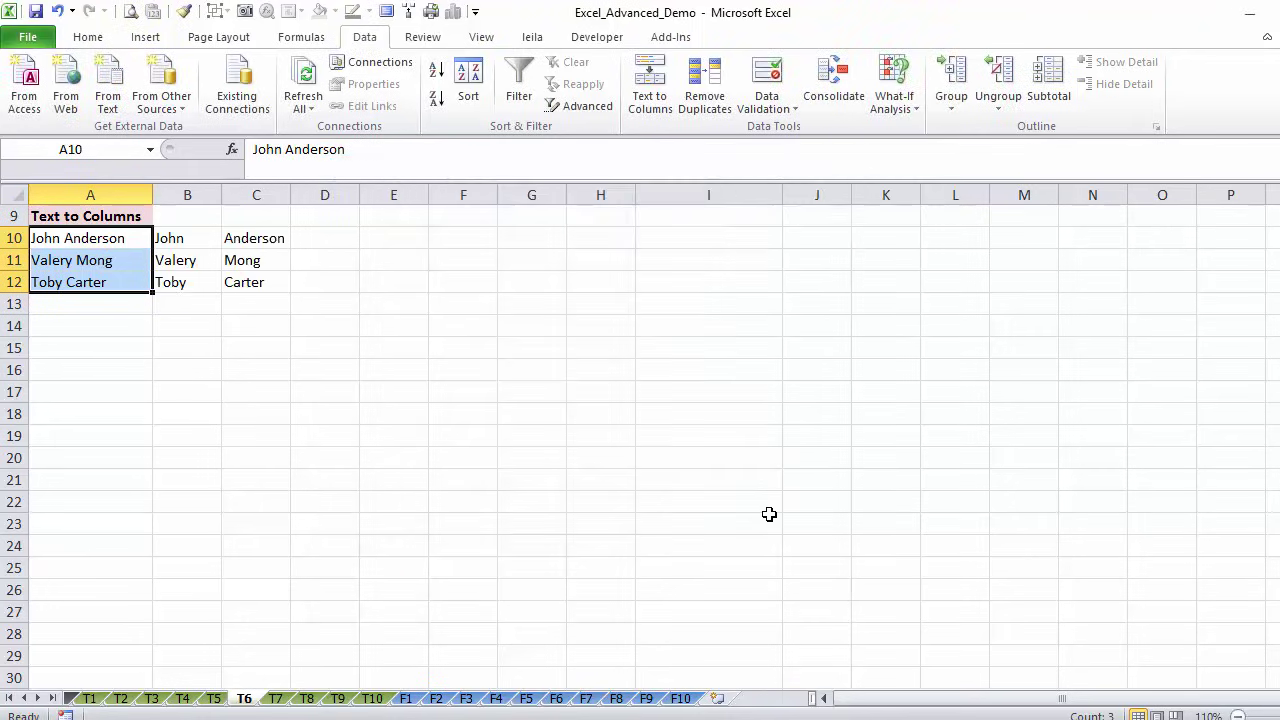
- Check the split results John and Anderson, then select an empty cell below the names
{"action": "left_click", "coordinate": [212, 238]}
{"action": "left_click", "coordinate": [247, 239]}
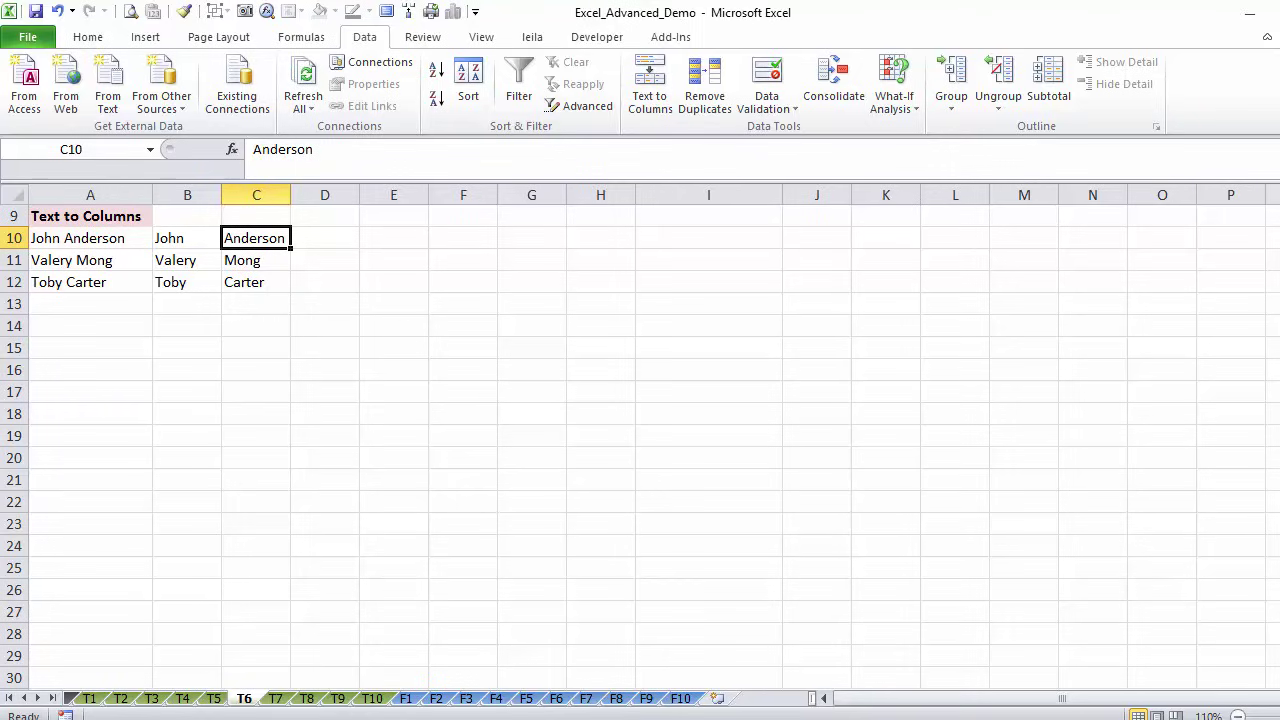
{"action": "left_click", "coordinate": [90, 326]}
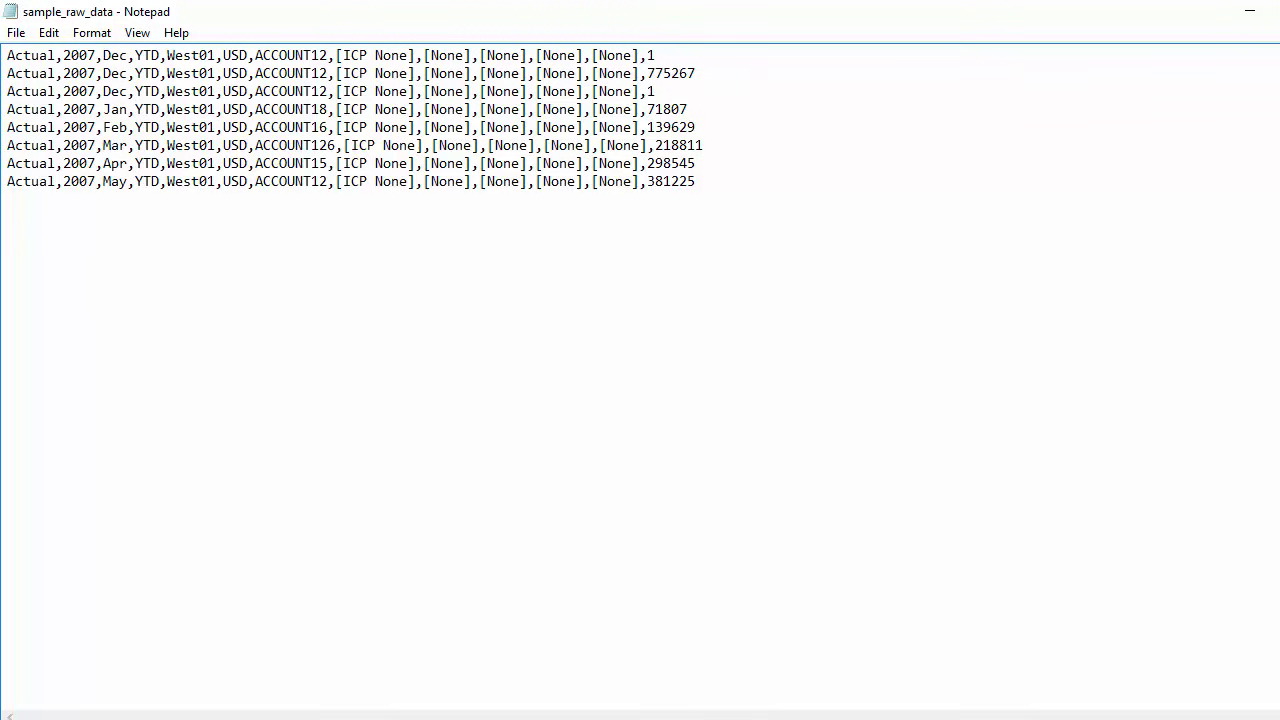
- Import from a text file, switching the filter to All Files and choosing sample_raw_data
{"action": "key", "text": "alt+Tab"}
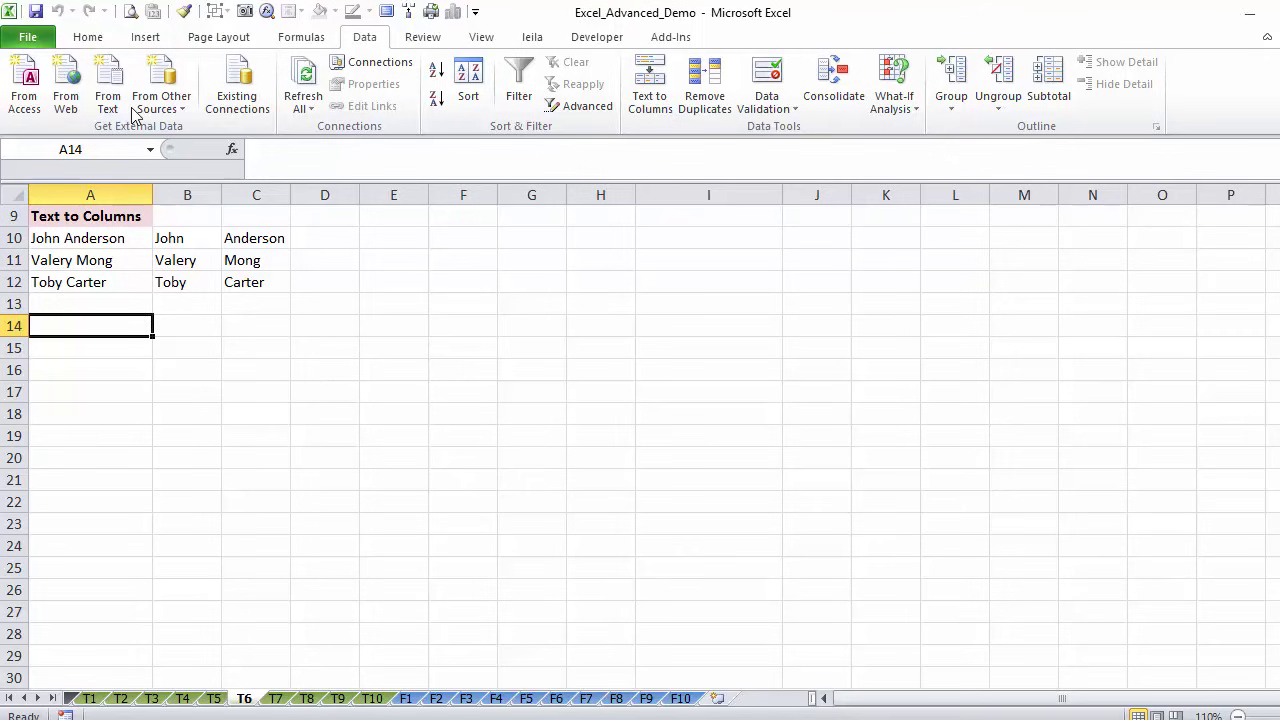
{"action": "left_click", "coordinate": [108, 90]}
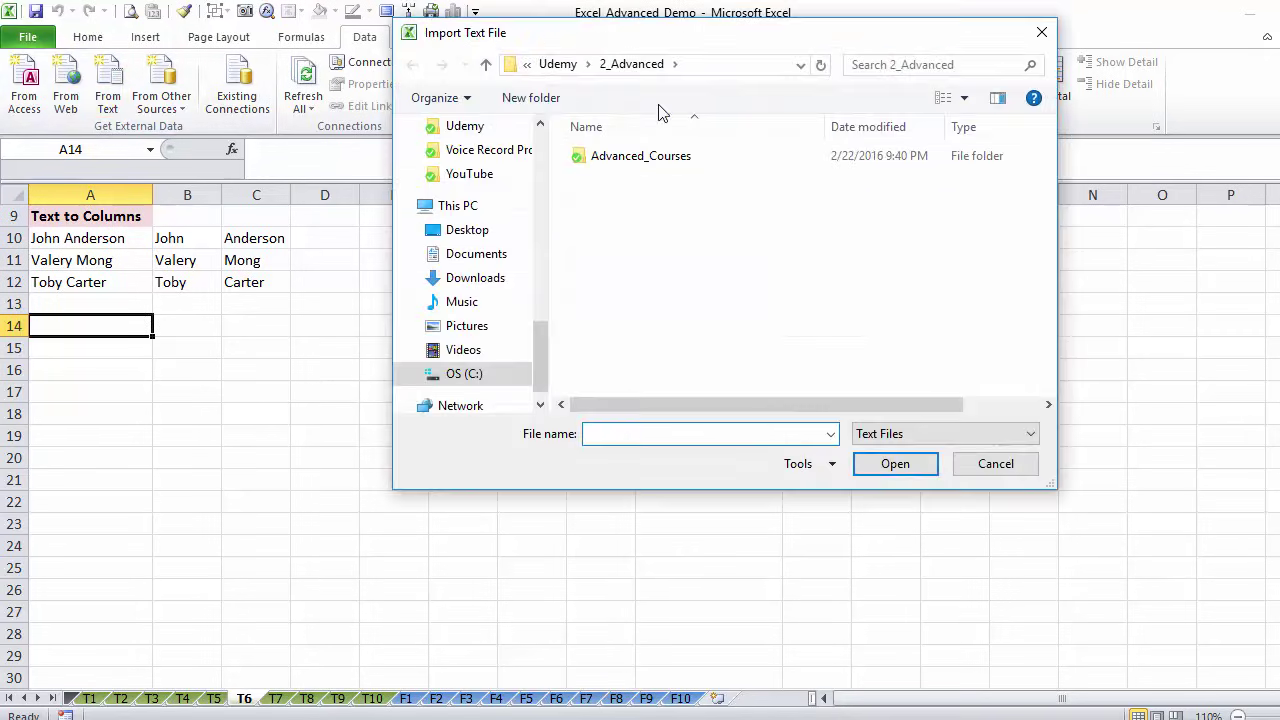
{"action": "left_click_drag", "start_coordinate": [627, 50], "coordinate": [445, 79]}
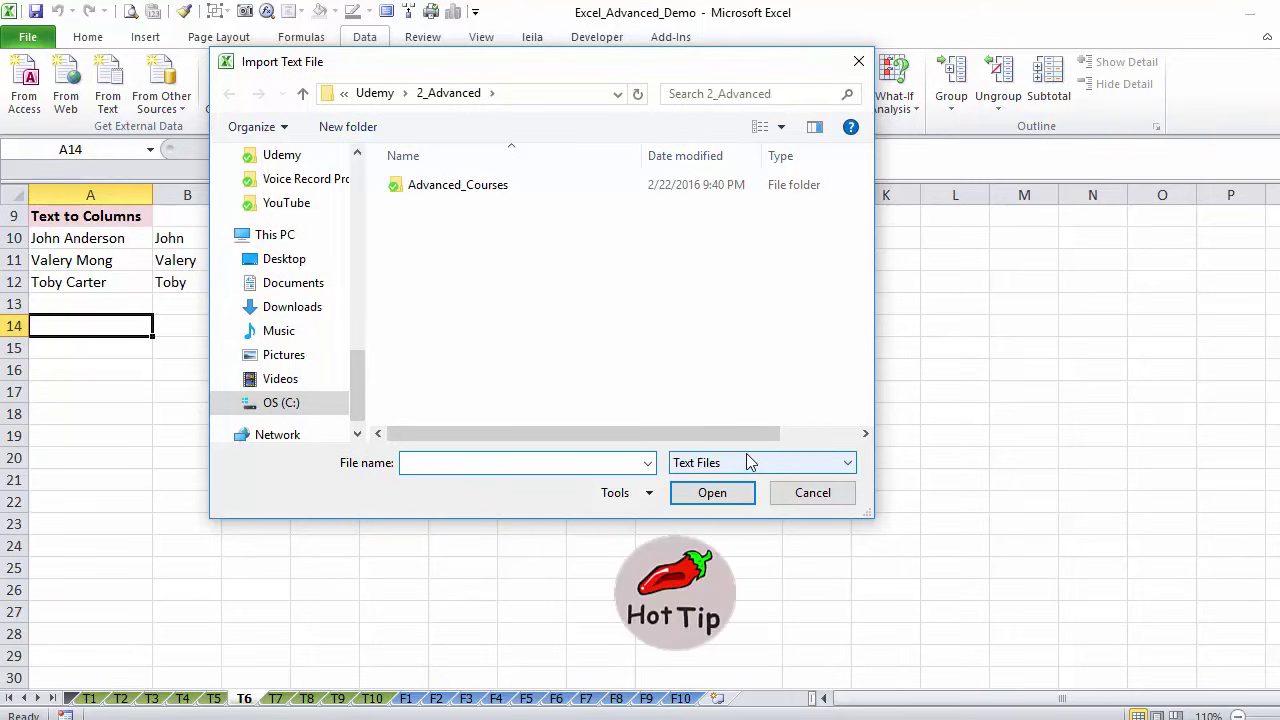
{"action": "left_click", "coordinate": [848, 465]}
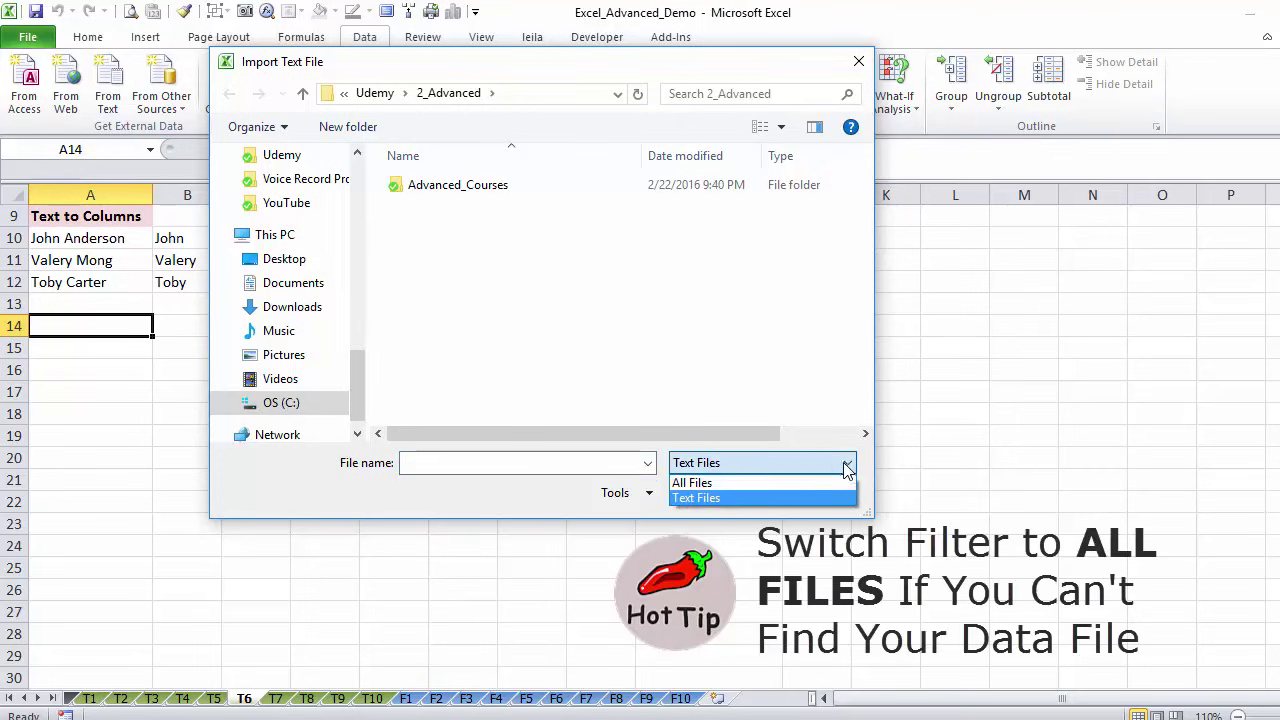
{"action": "left_click", "coordinate": [740, 483]}
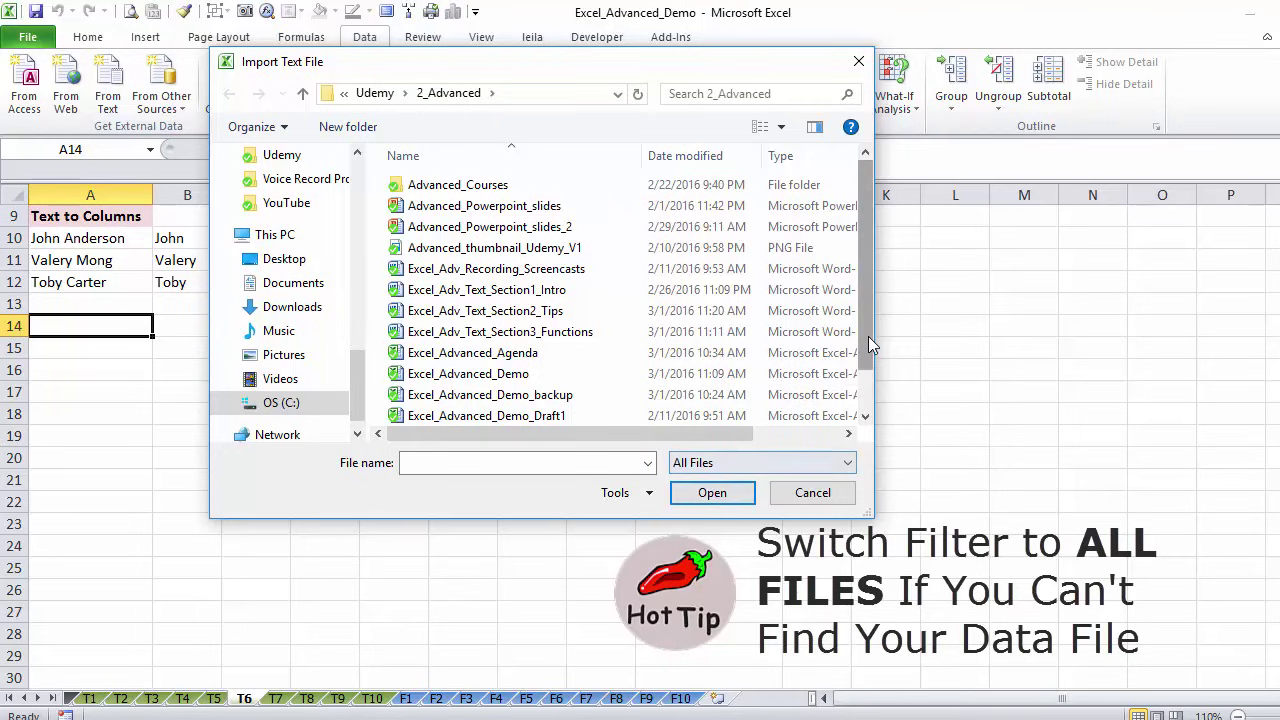
{"action": "scroll", "coordinate": [867, 336], "scroll_direction": "down", "scroll_amount": 1}
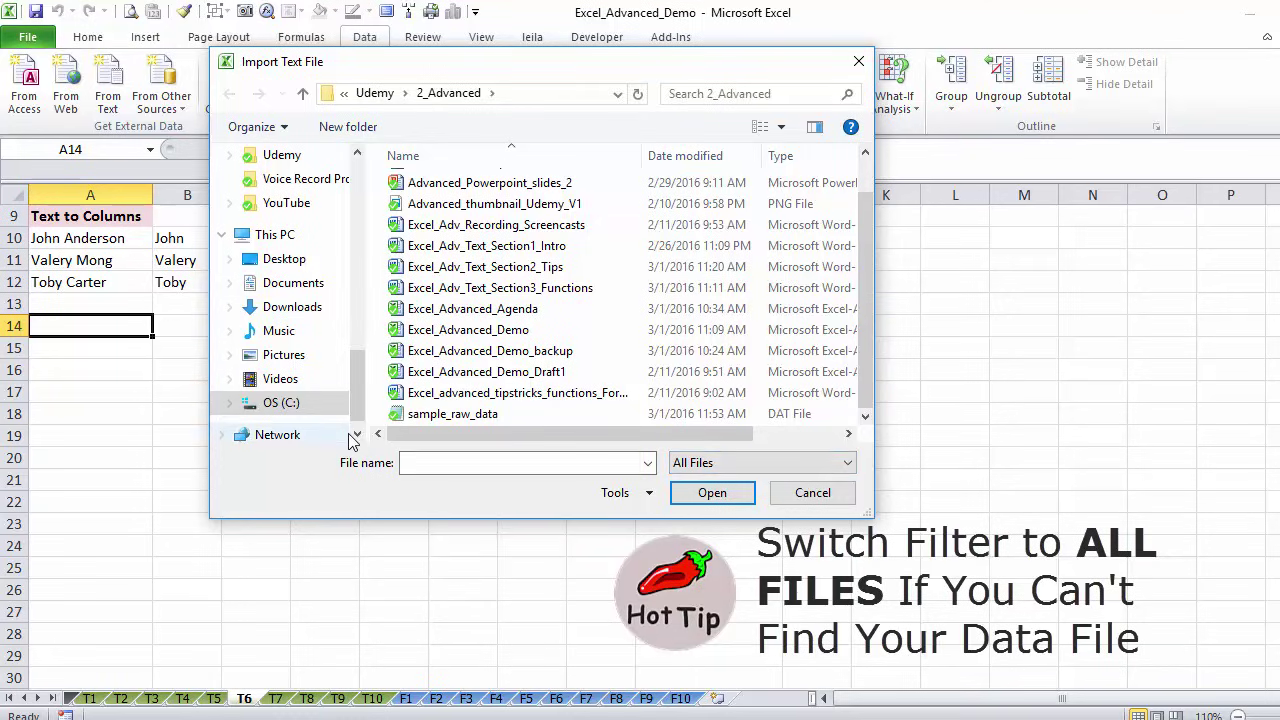
{"action": "left_click", "coordinate": [452, 416]}
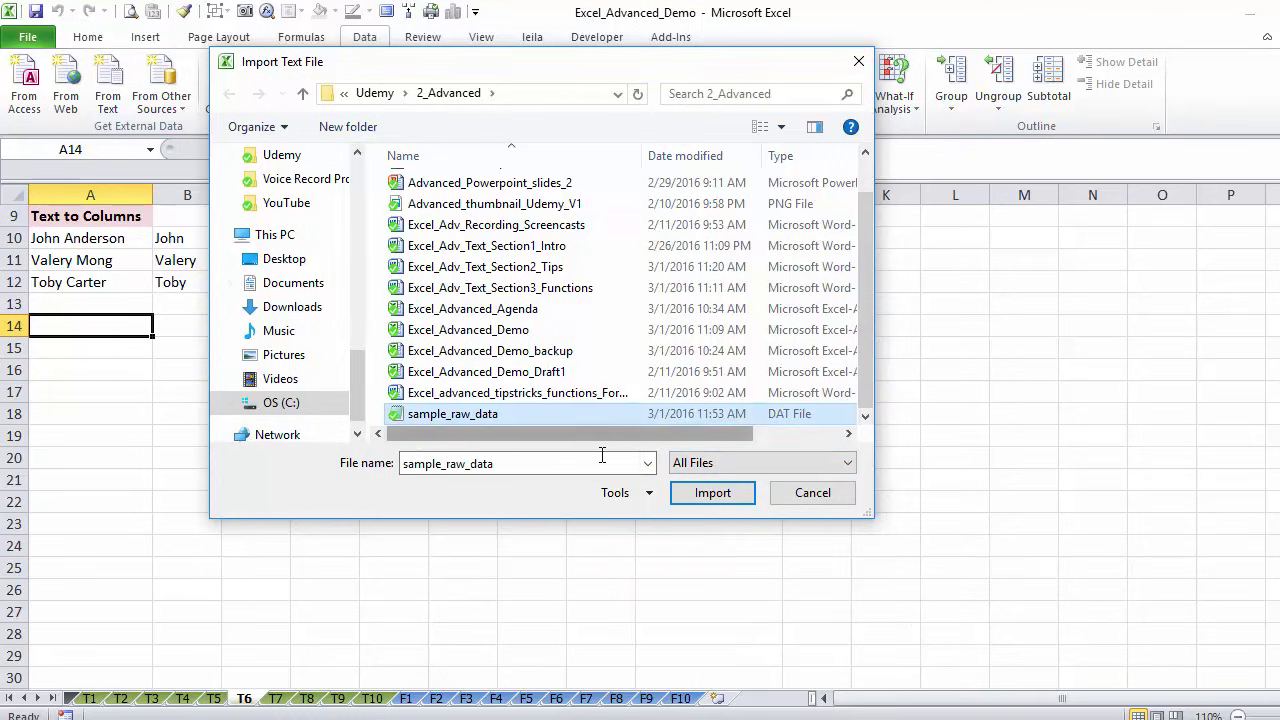
{"action": "left_click", "coordinate": [710, 495]}
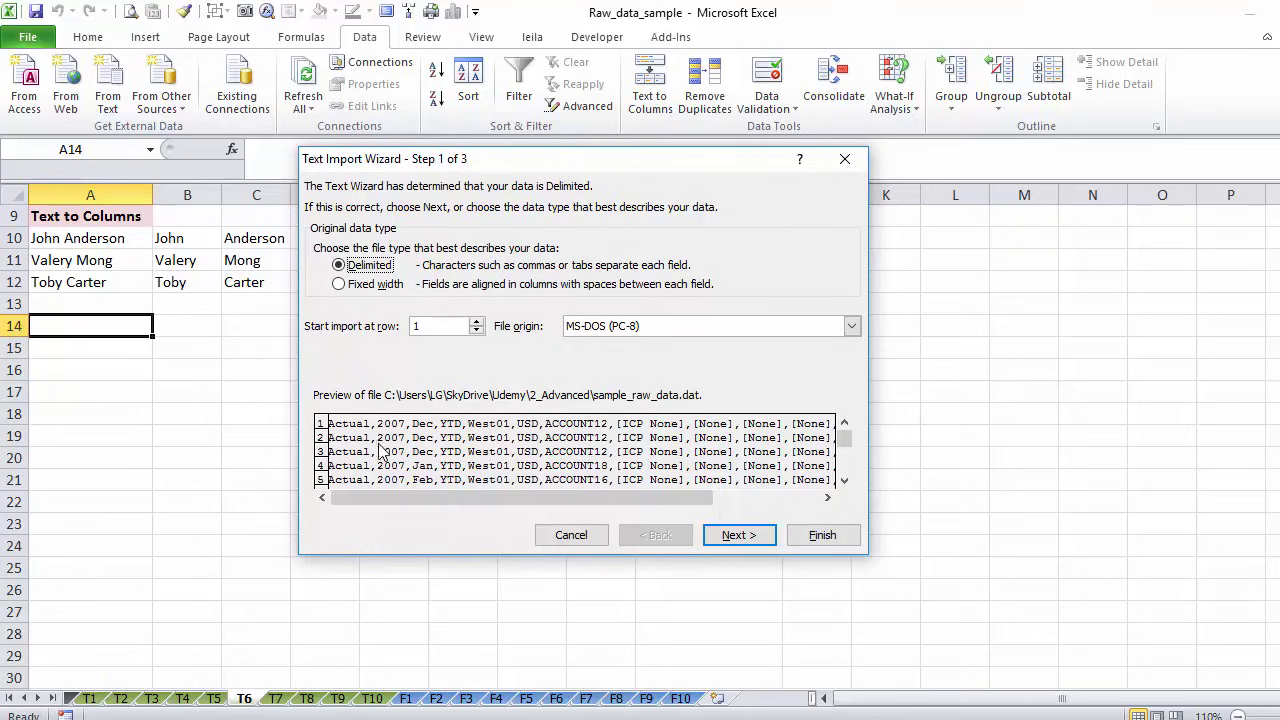
- Go to step 2 and change the import delimiter from Space to Comma
{"action": "left_click", "coordinate": [738, 537]}
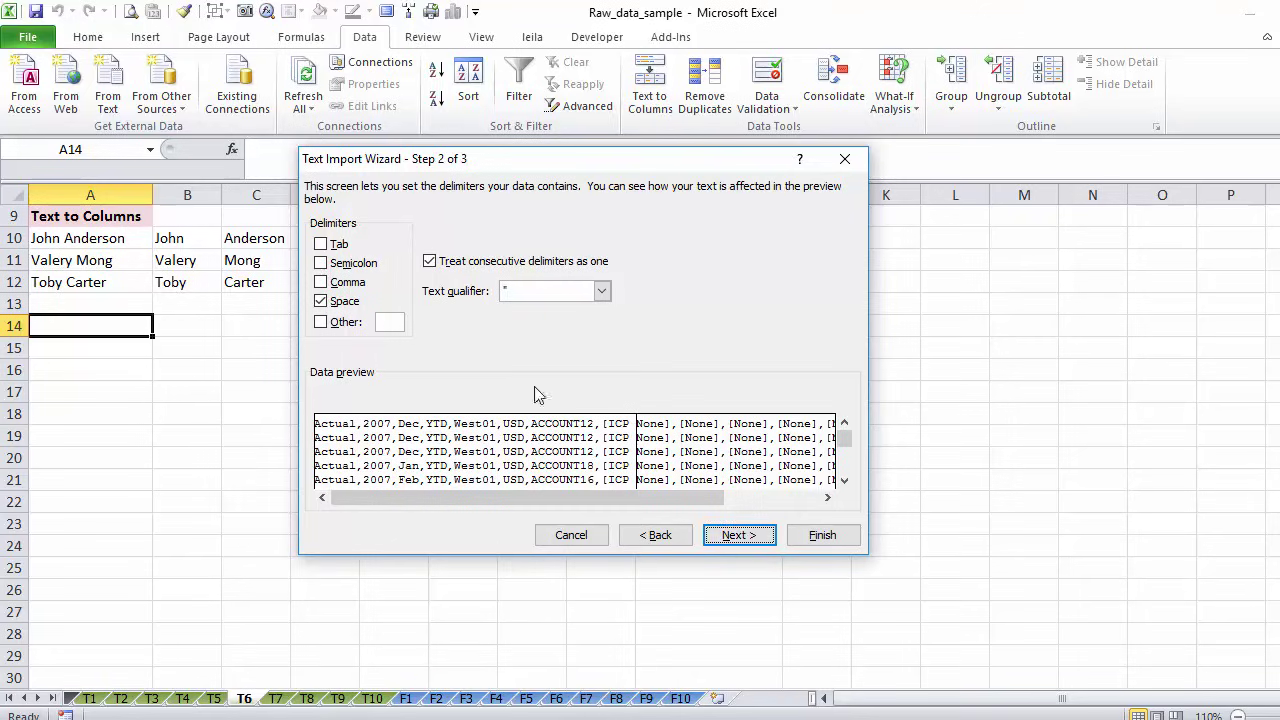
{"action": "left_click", "coordinate": [322, 302]}
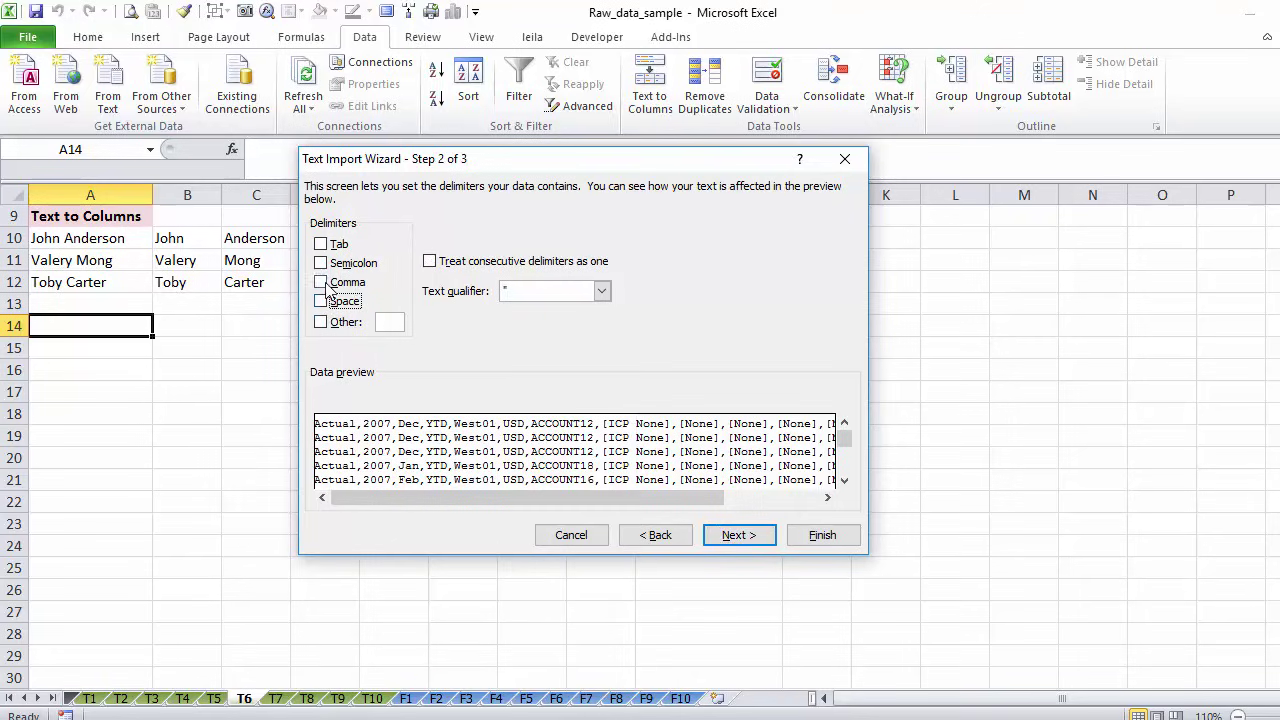
{"action": "left_click", "coordinate": [327, 284]}
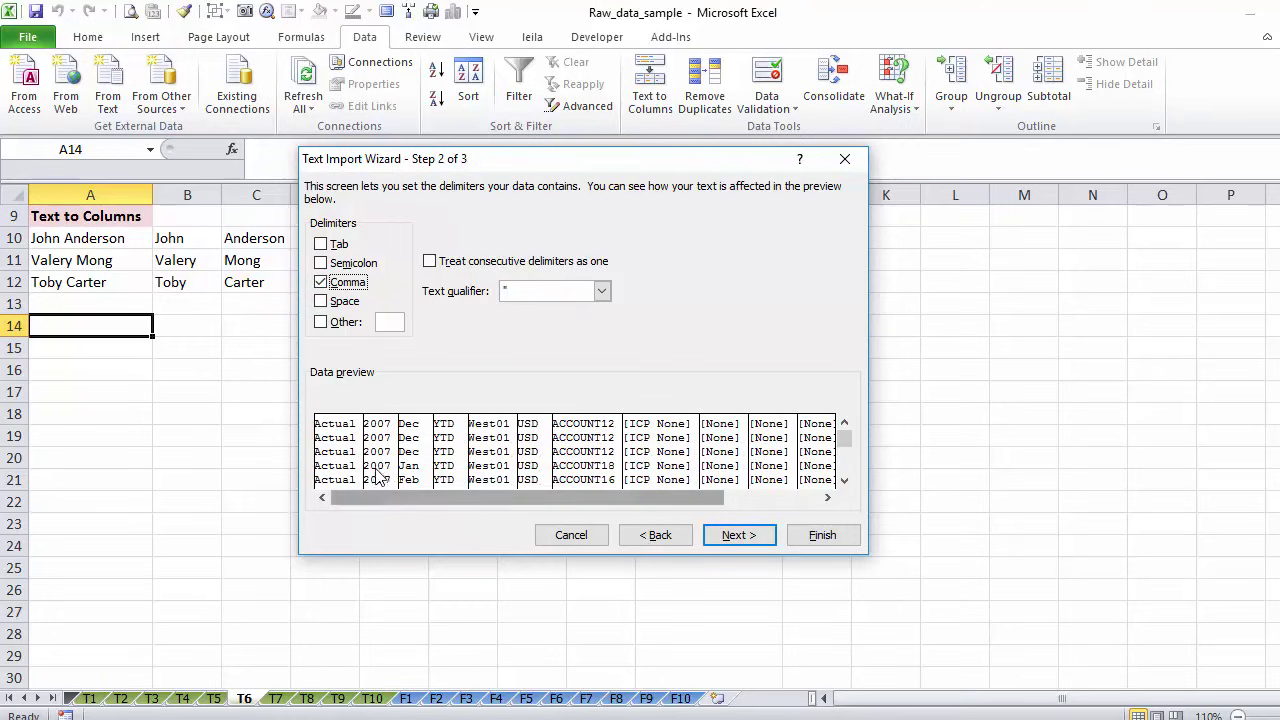
- At step 3, confirm the 2007, Jan, YTD and ACCOUNT columns all use General format
{"action": "left_click", "coordinate": [735, 543]}
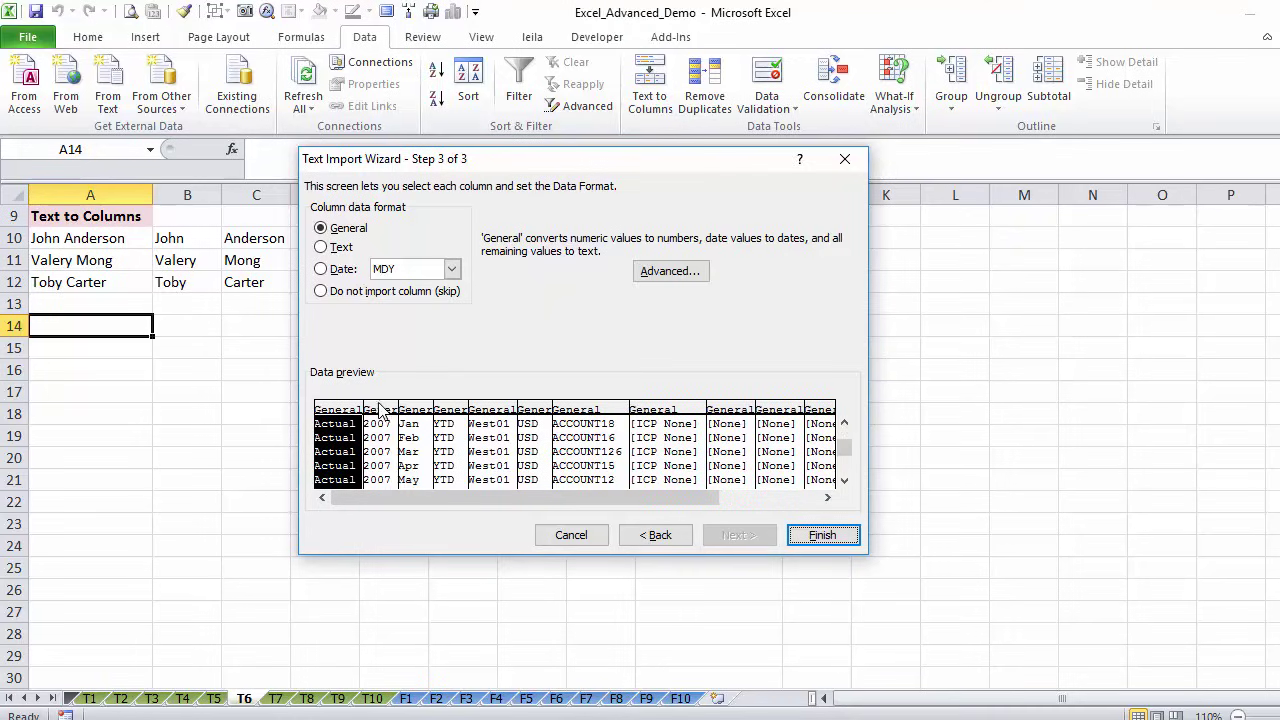
{"action": "left_click", "coordinate": [384, 412]}
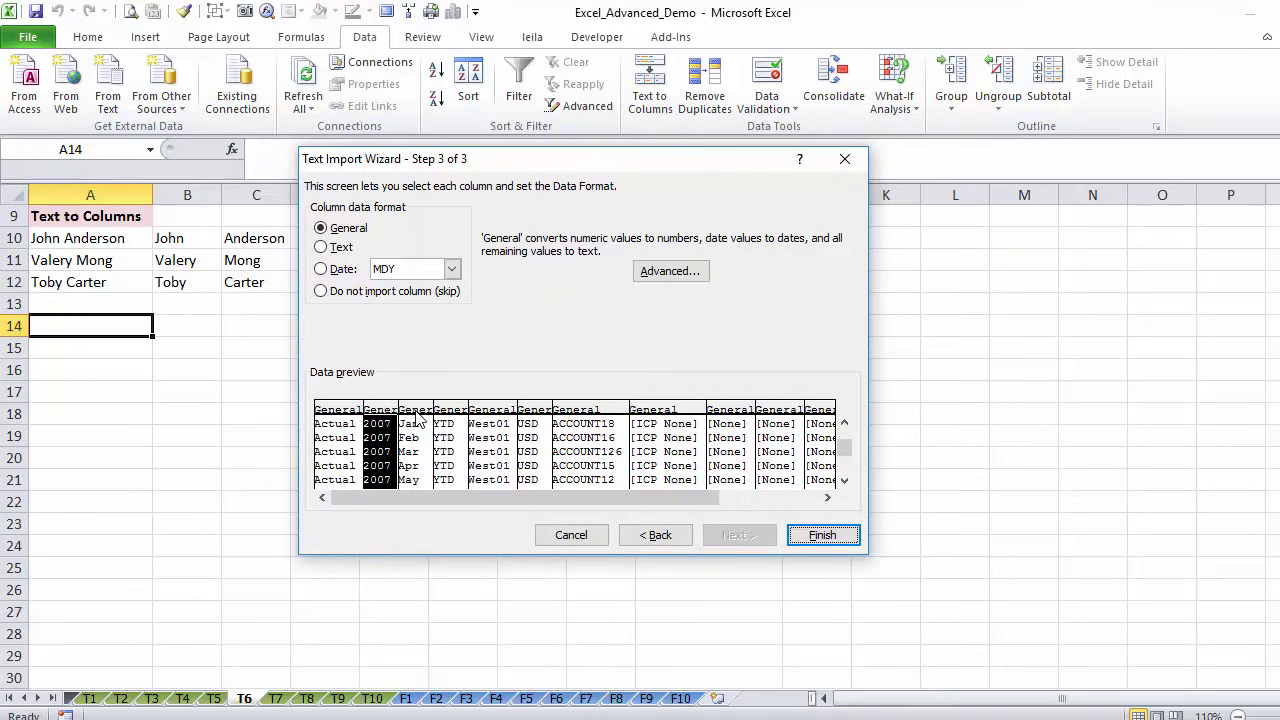
{"action": "left_click", "coordinate": [415, 418]}
{"action": "left_click", "coordinate": [446, 418]}
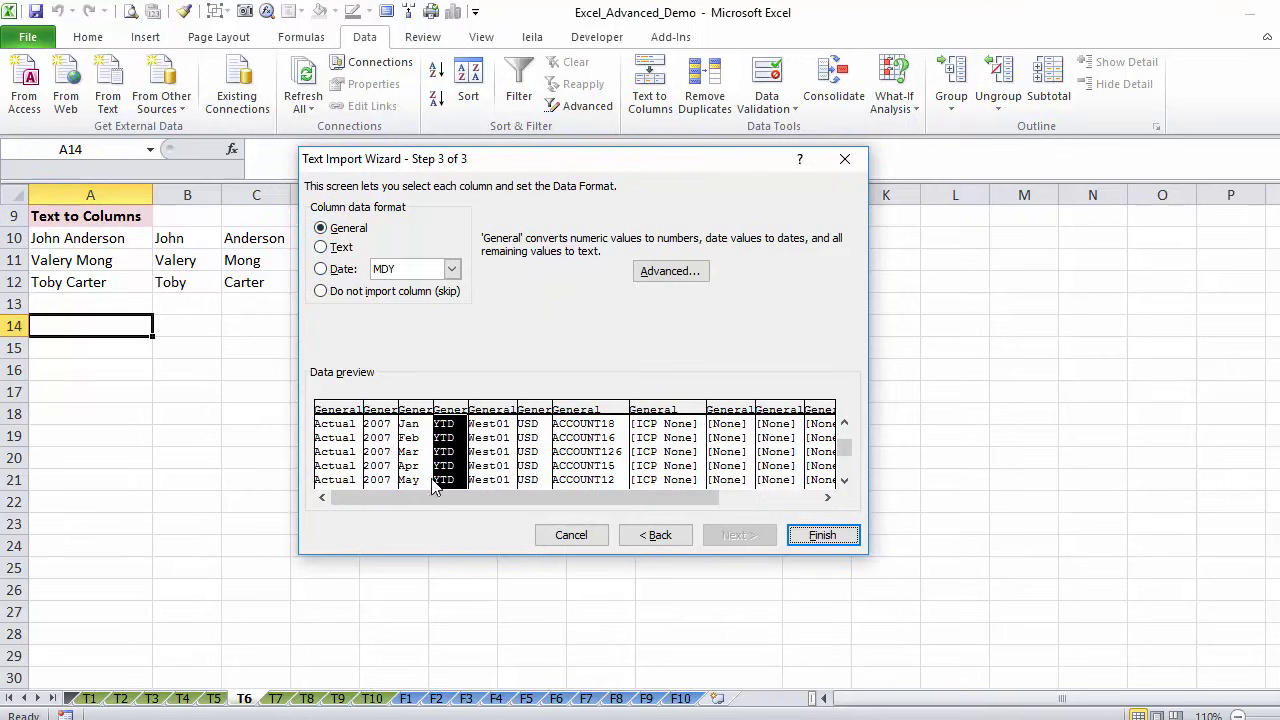
{"action": "left_click_drag", "start_coordinate": [436, 495], "coordinate": [523, 490]}
{"action": "left_click", "coordinate": [483, 415]}
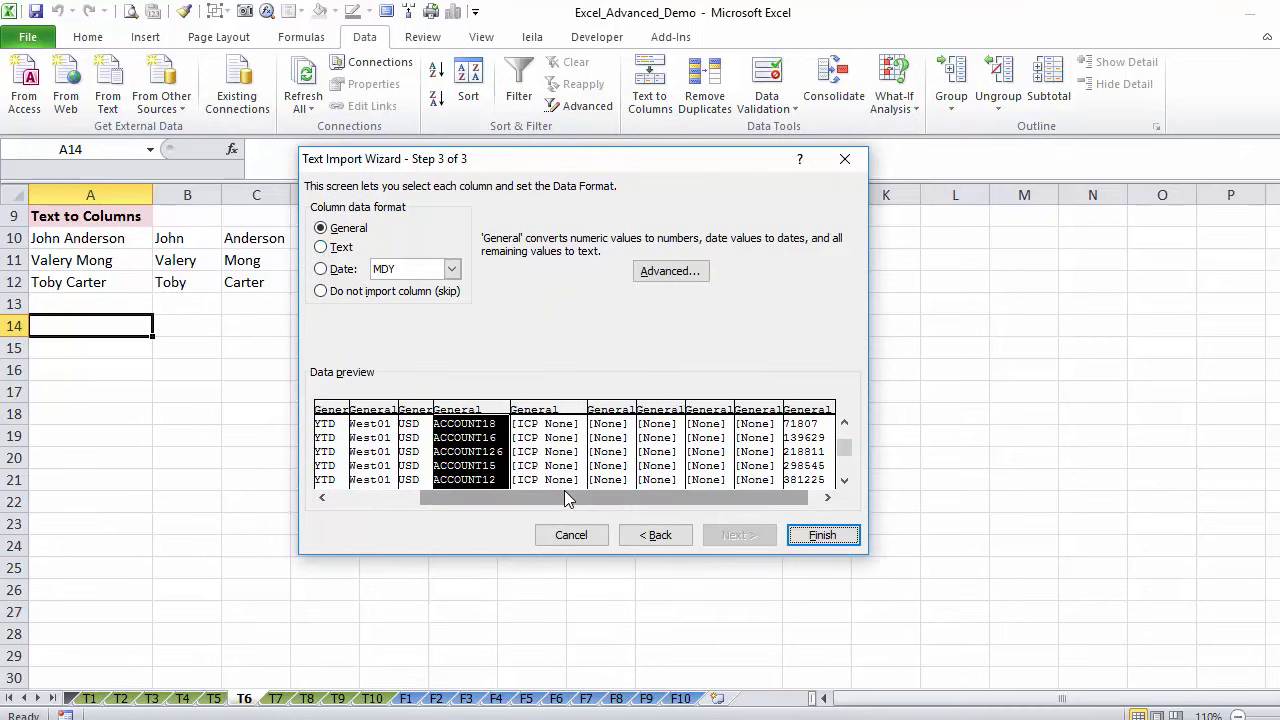
{"action": "left_click_drag", "start_coordinate": [555, 494], "coordinate": [599, 496]}
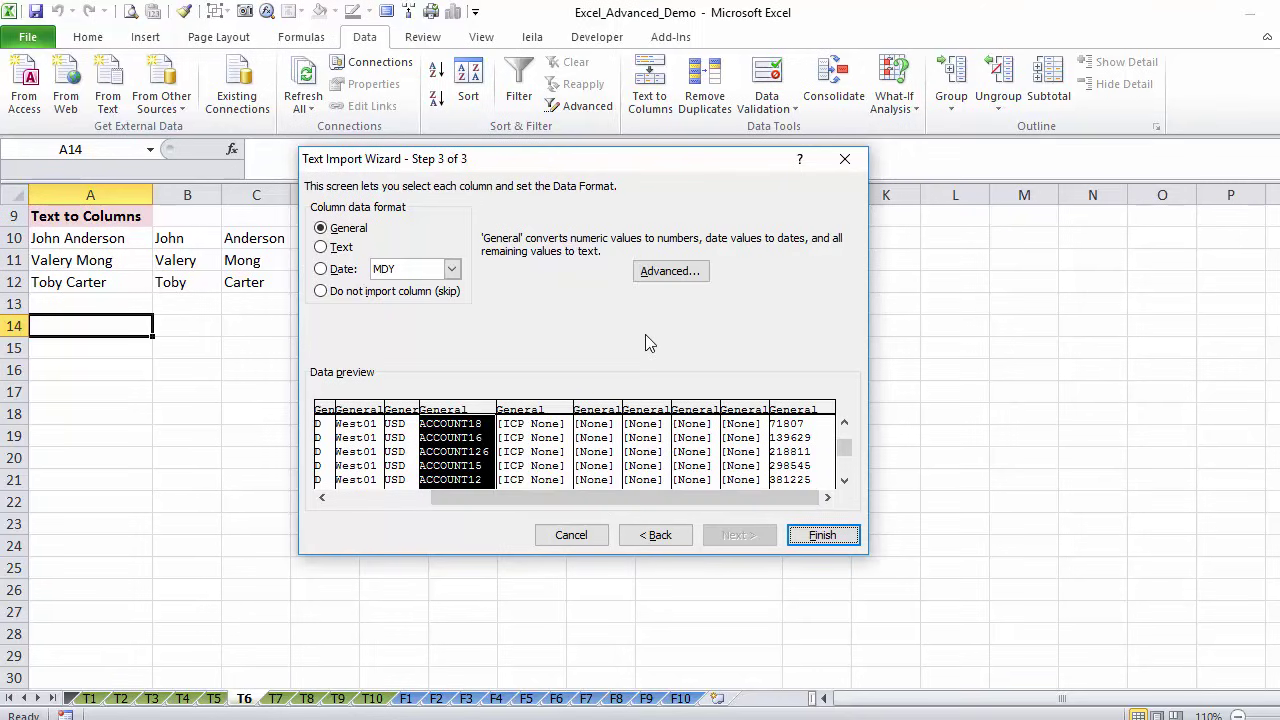
- Set the decimal separator to a period in Advanced settings, then finish the Text Import Wizard
{"action": "left_click", "coordinate": [668, 271]}
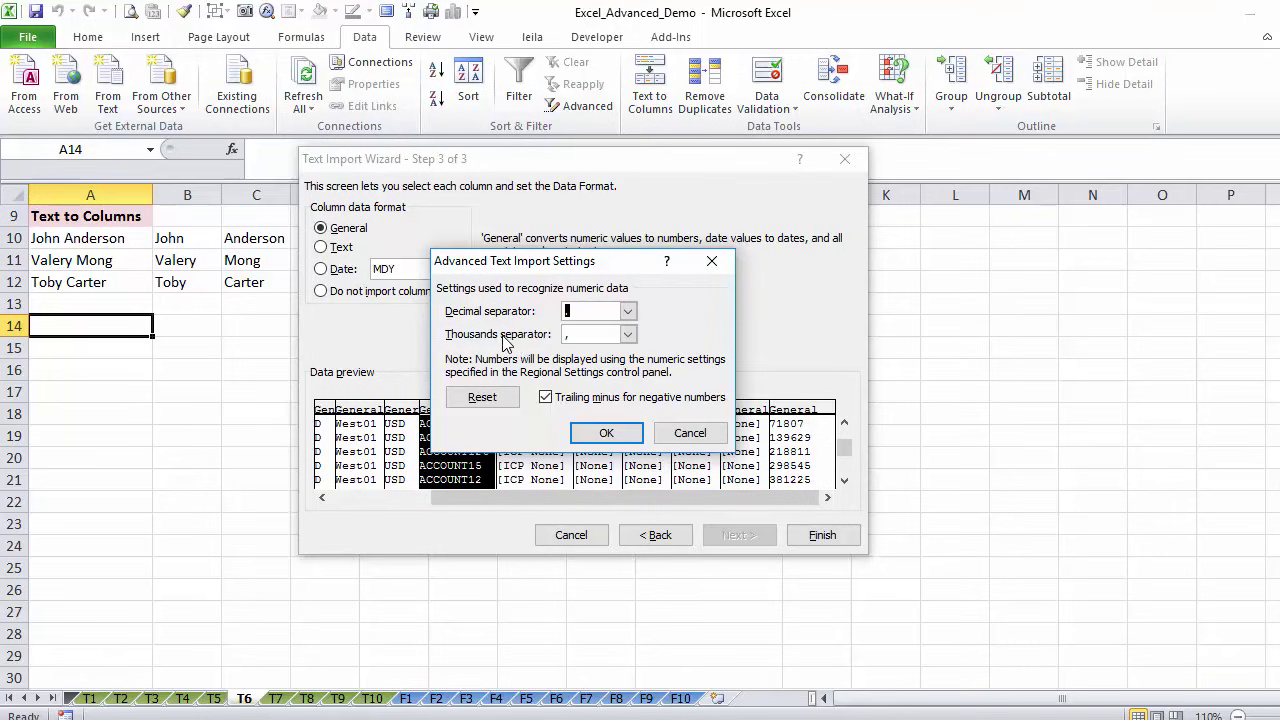
{"action": "left_click", "coordinate": [580, 311]}
{"action": "left_click", "coordinate": [627, 311]}
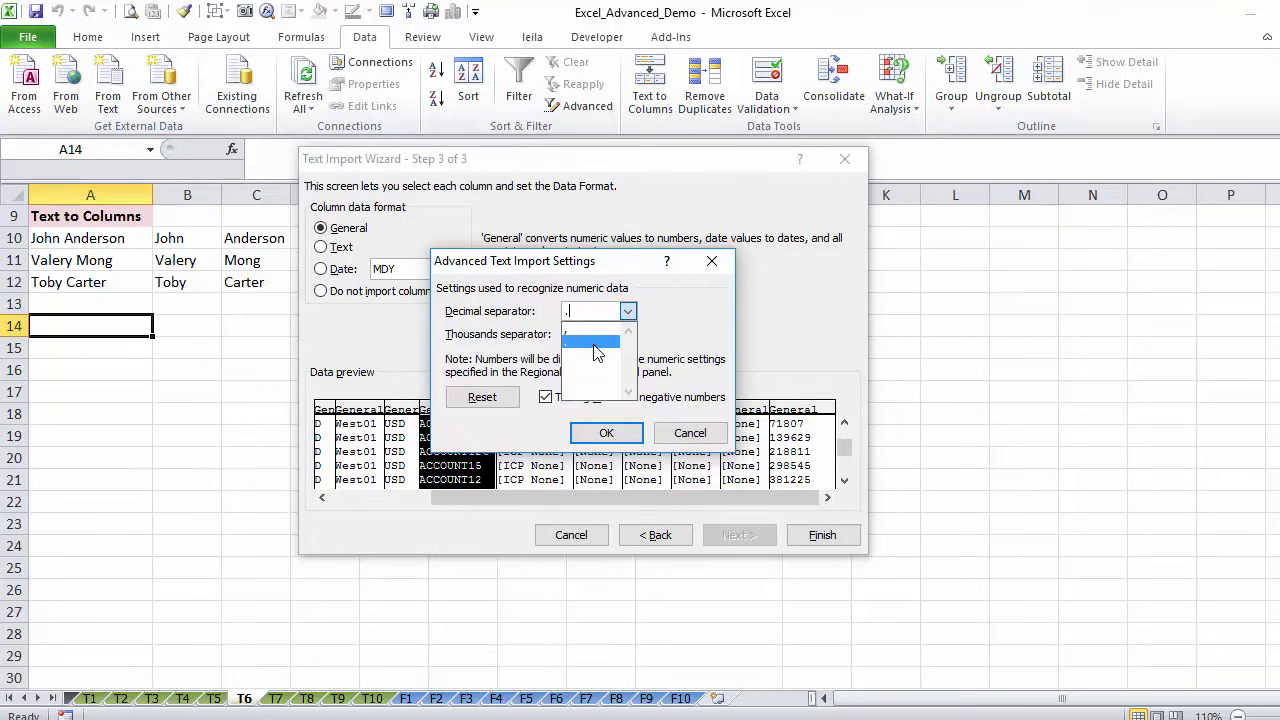
{"action": "left_click", "coordinate": [594, 345]}
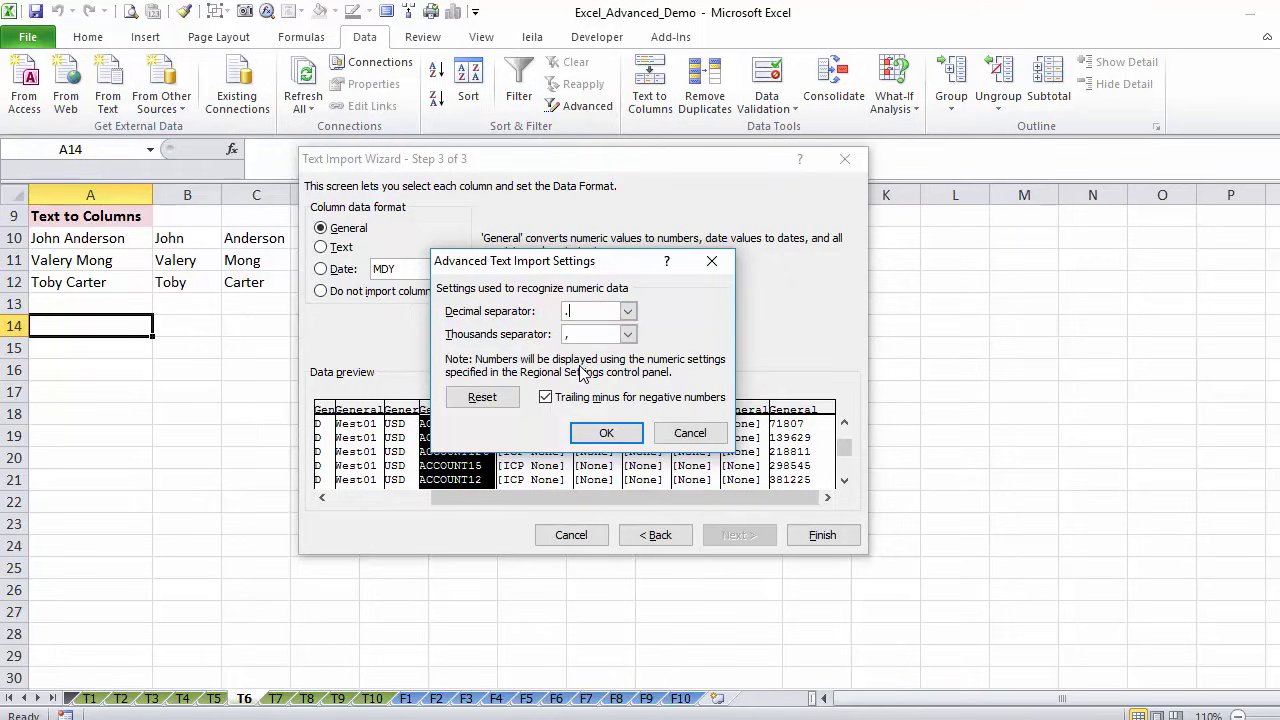
{"action": "left_click", "coordinate": [606, 432]}
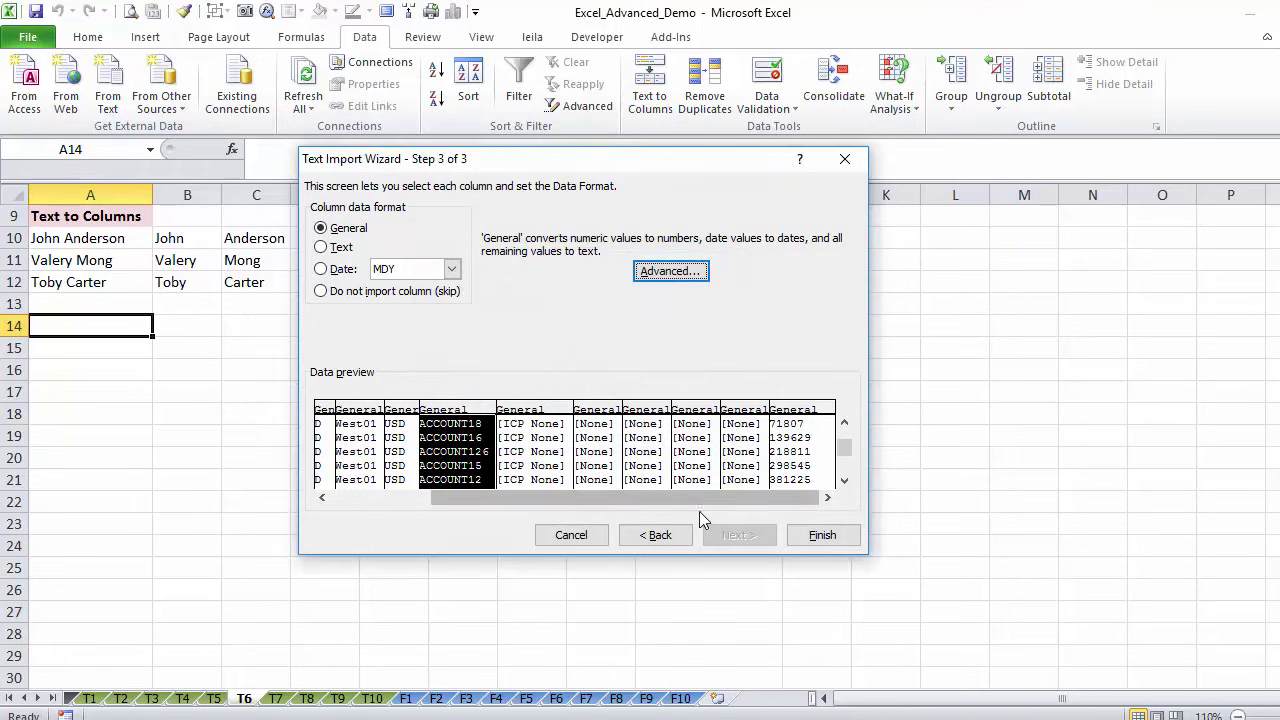
{"action": "left_click", "coordinate": [825, 536]}
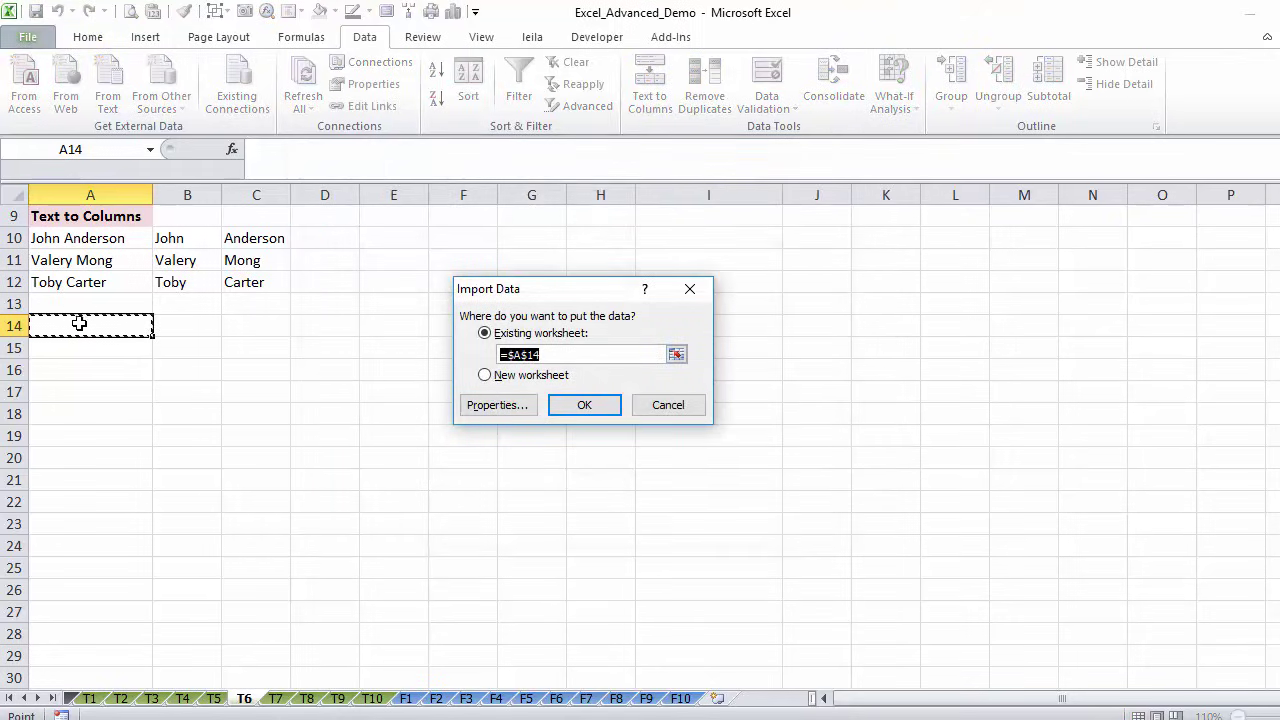
- Place the imported raw data on a new worksheet, Sheet1
{"action": "left_click", "coordinate": [485, 376]}
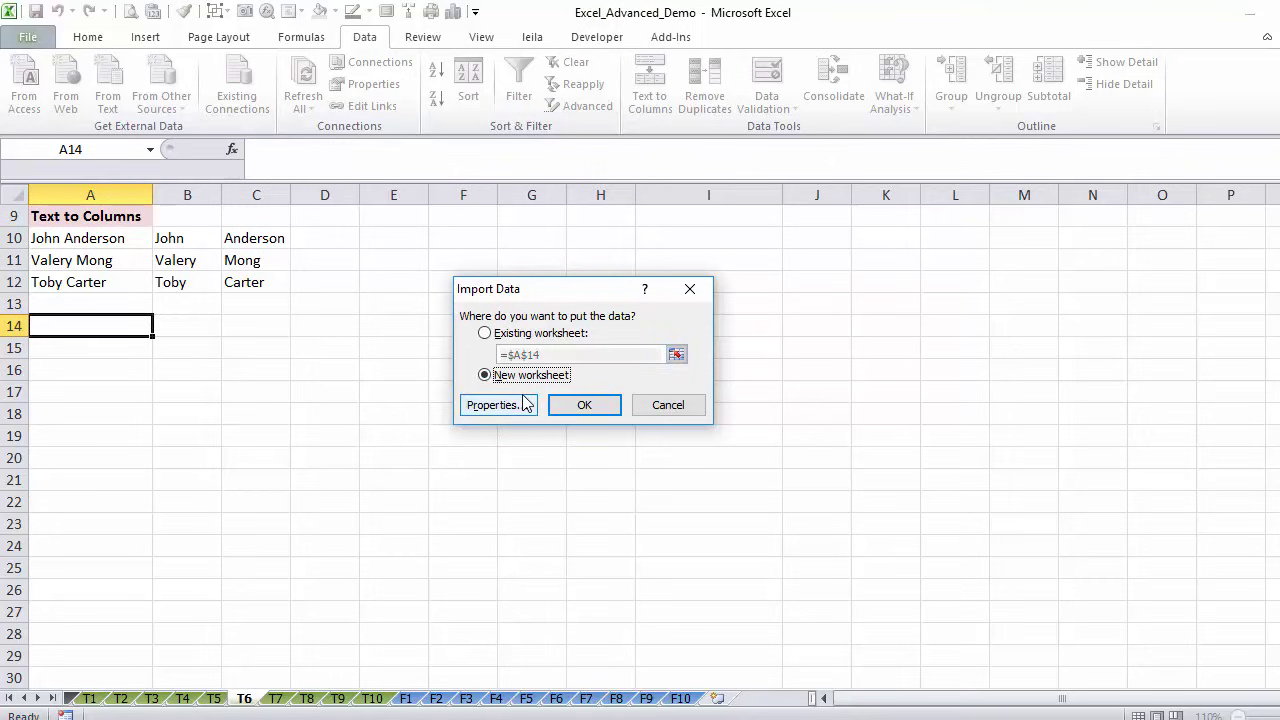
{"action": "left_click", "coordinate": [580, 406]}
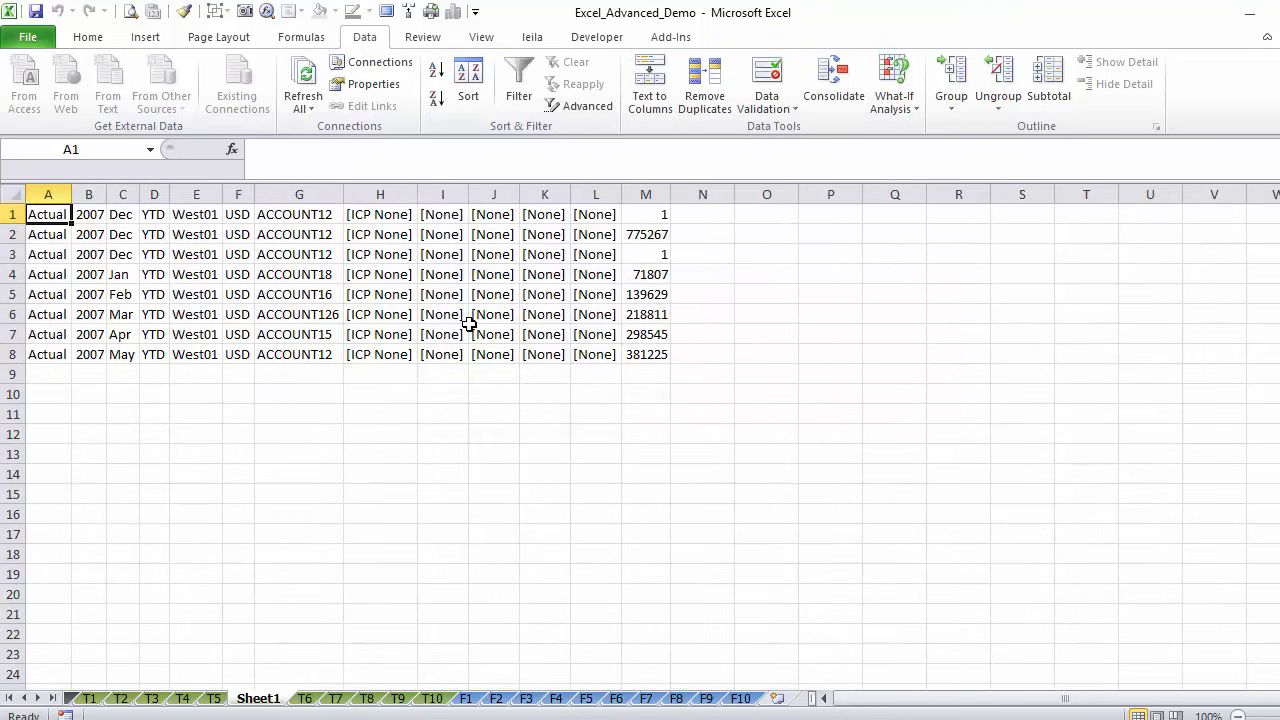
{"action": "left_click", "coordinate": [650, 255]}
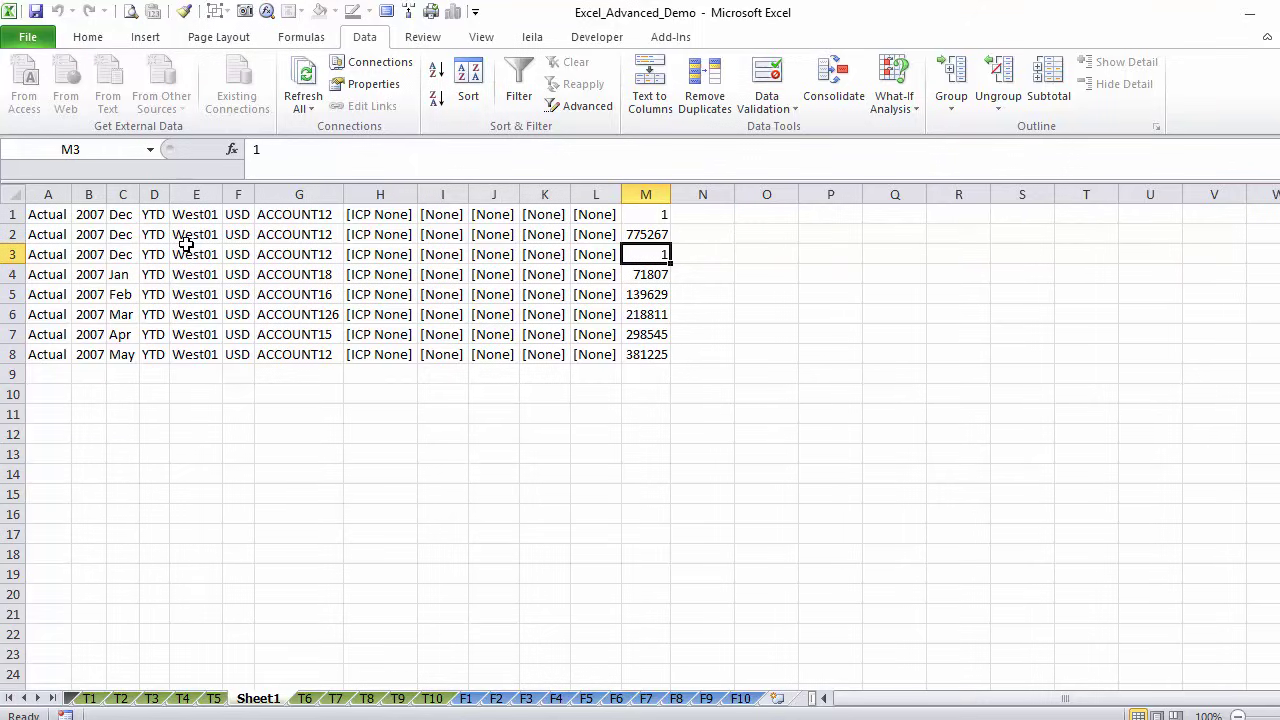
- Review the imported values along row 1 and down column M through M4 and L4
{"action": "left_click", "coordinate": [60, 218]}
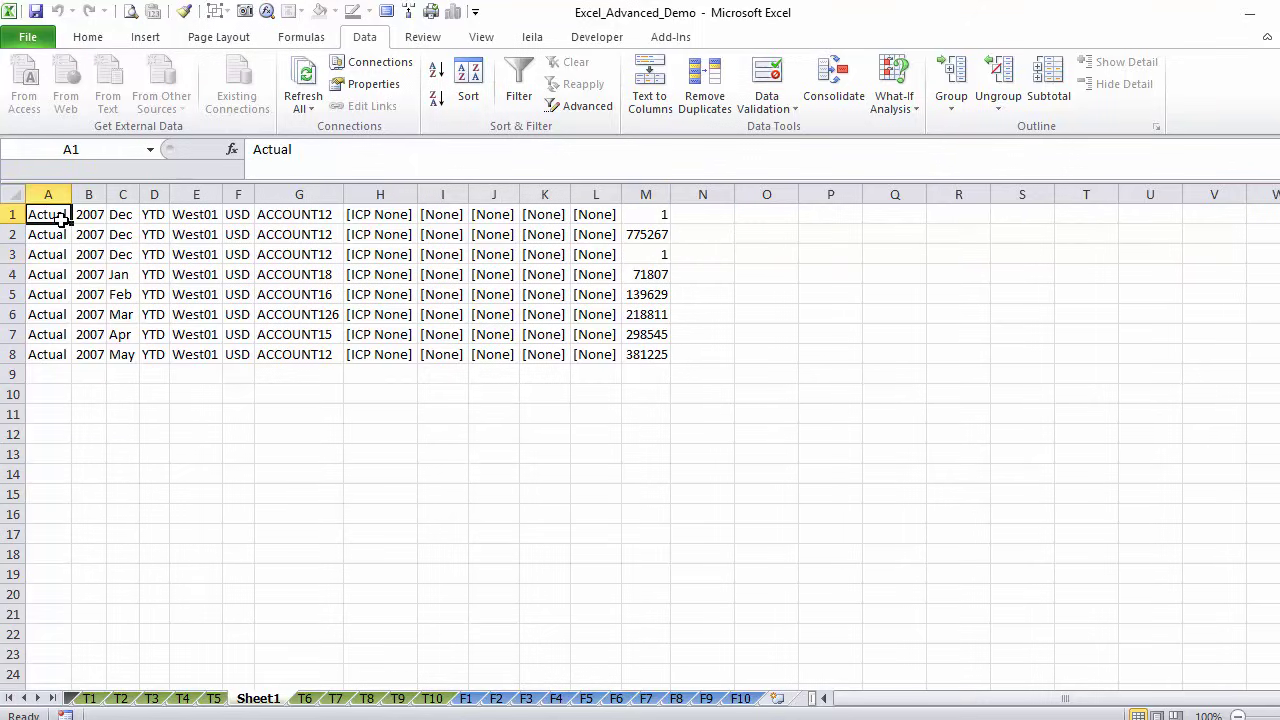
{"action": "key", "text": "Right"}
{"action": "key", "text": "Right"}
{"action": "key", "text": "Right"}
{"action": "key", "text": "Right"}
{"action": "key", "text": "Right"}
{"action": "key", "text": "Right"}
{"action": "key", "text": "Right"}
{"action": "key", "text": "Right"}
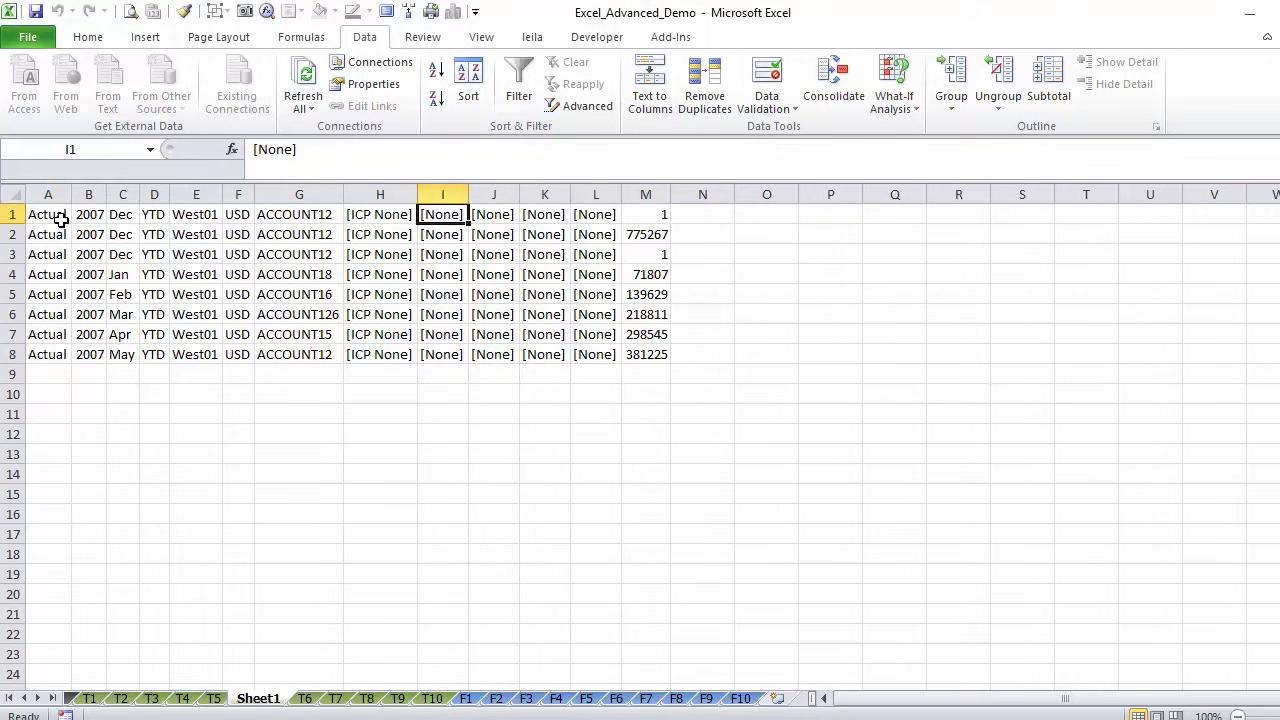
{"action": "key", "text": "Right"}
{"action": "key", "text": "Right"}
{"action": "key", "text": "Right"}
{"action": "key", "text": "Right"}
{"action": "key", "text": "Down"}
{"action": "key", "text": "Down"}
{"action": "key", "text": "Down"}
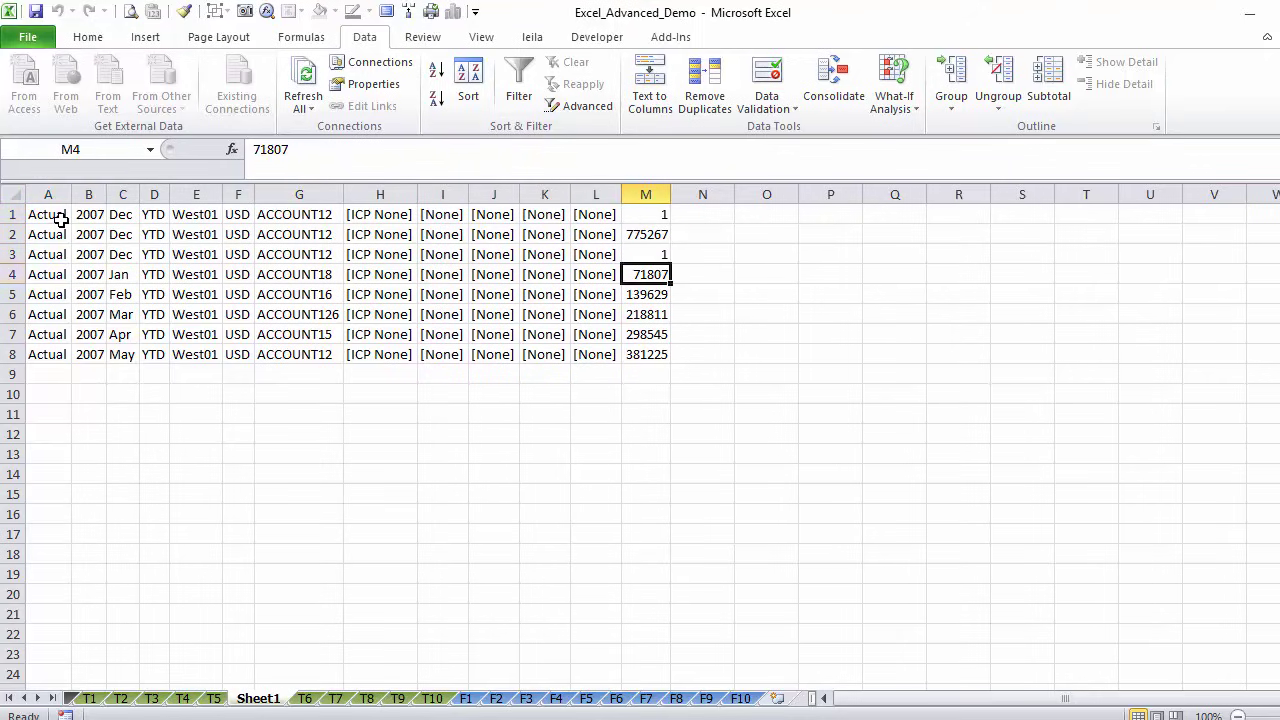
{"action": "key", "text": "Down"}
{"action": "key", "text": "Down"}
{"action": "key", "text": "Down"}
{"action": "key", "text": "Down"}
{"action": "key", "text": "Down"}
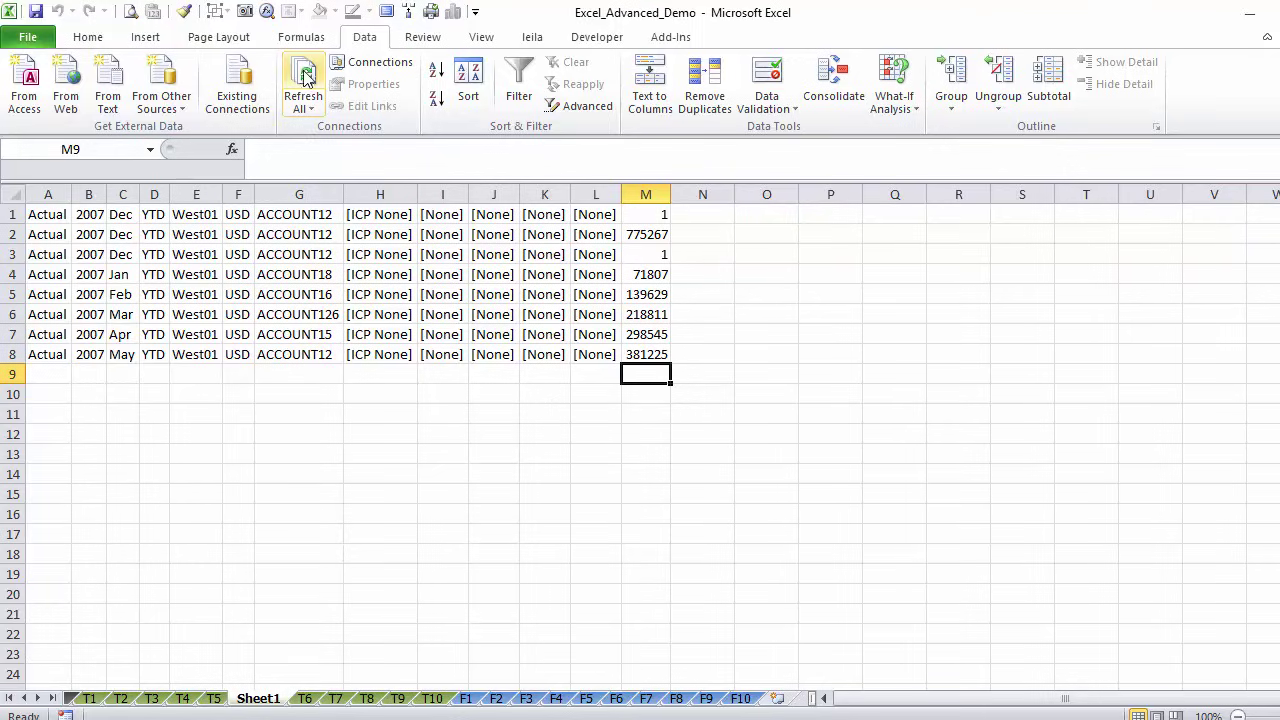
{"action": "left_click", "coordinate": [648, 274]}
{"action": "left_click", "coordinate": [595, 274]}
{"action": "left_click", "coordinate": [262, 272]}
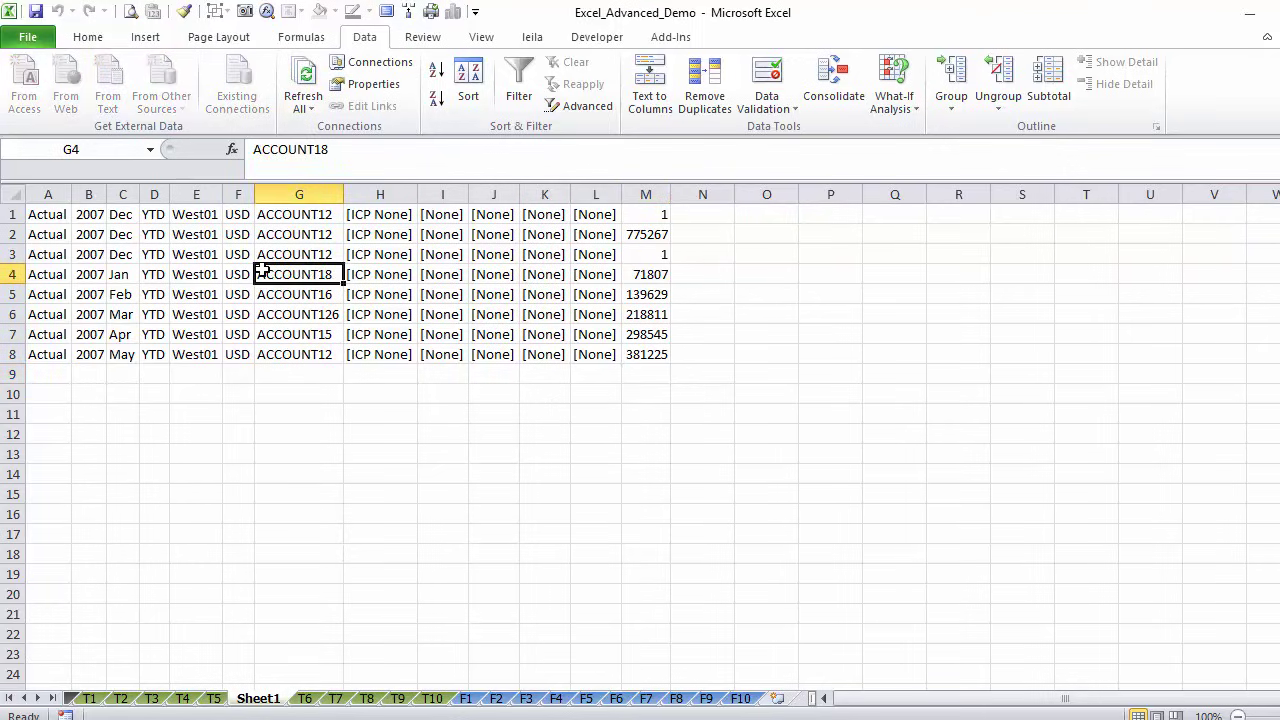
{"action": "left_click", "coordinate": [362, 66]}
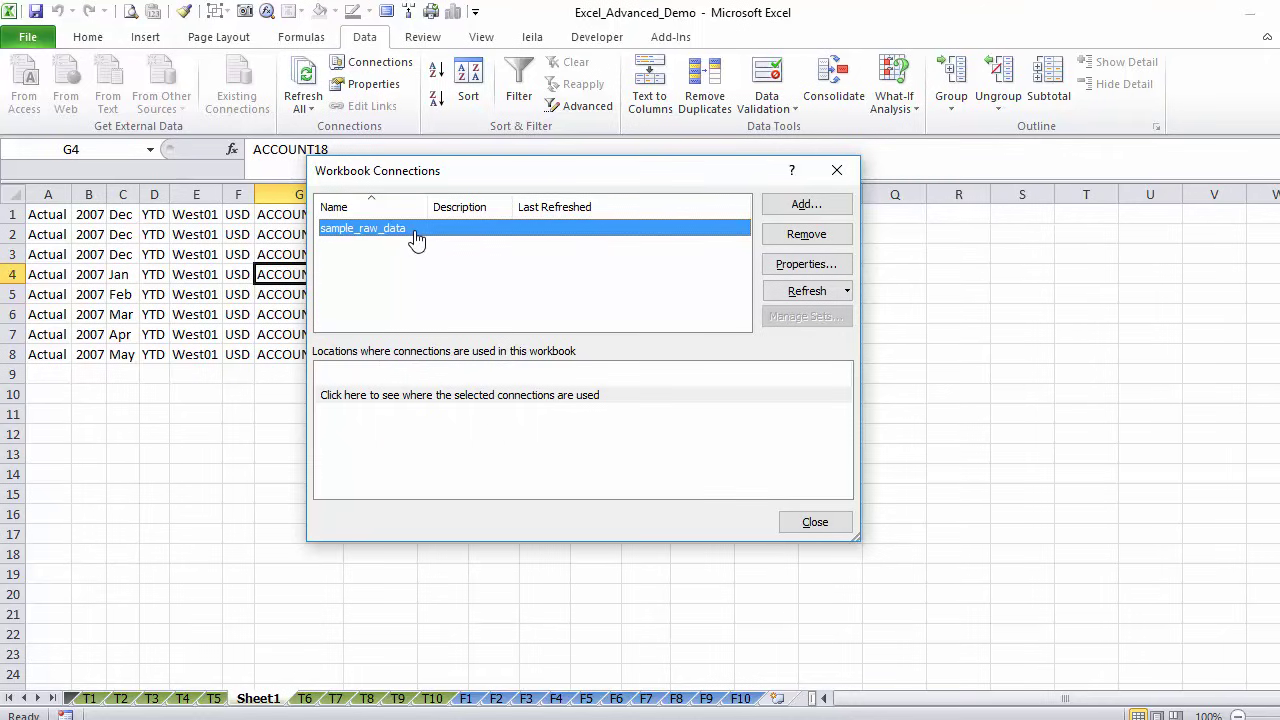
{"action": "left_click", "coordinate": [837, 170]}
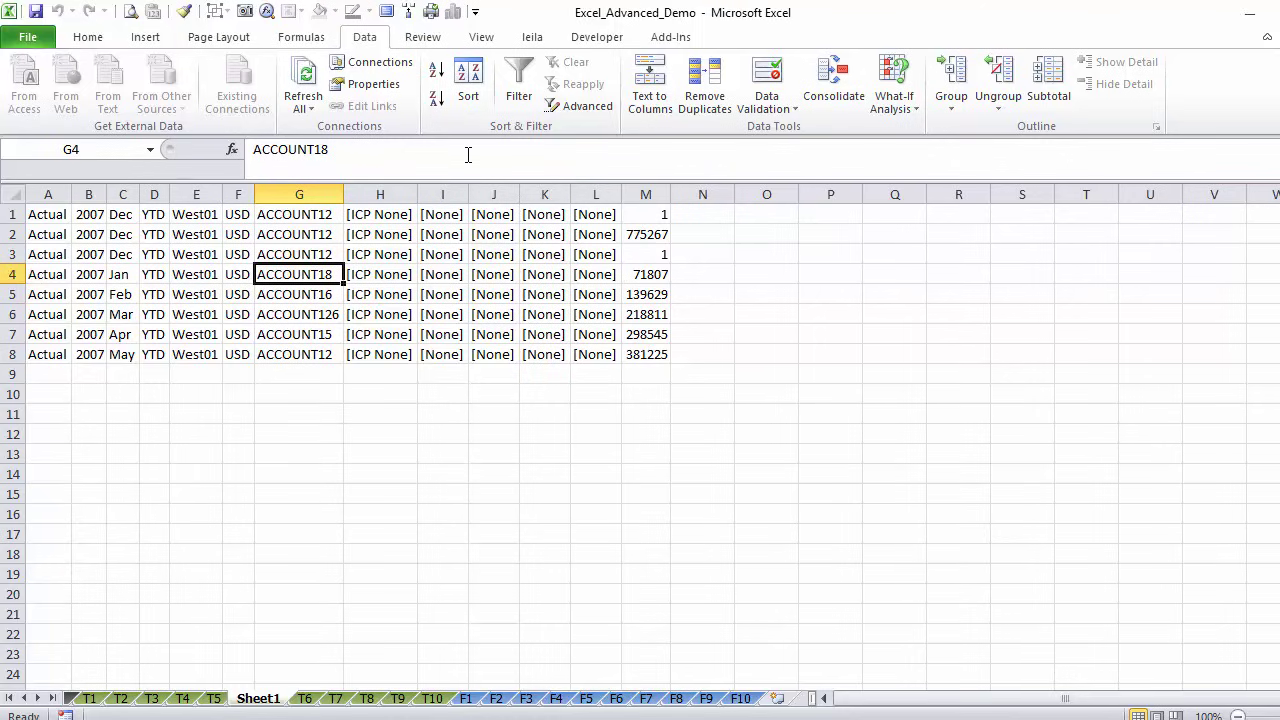
- Confirm the range's refresh properties: keep the file-name prompt, with timed and on-open refresh off
{"action": "left_click", "coordinate": [366, 85]}
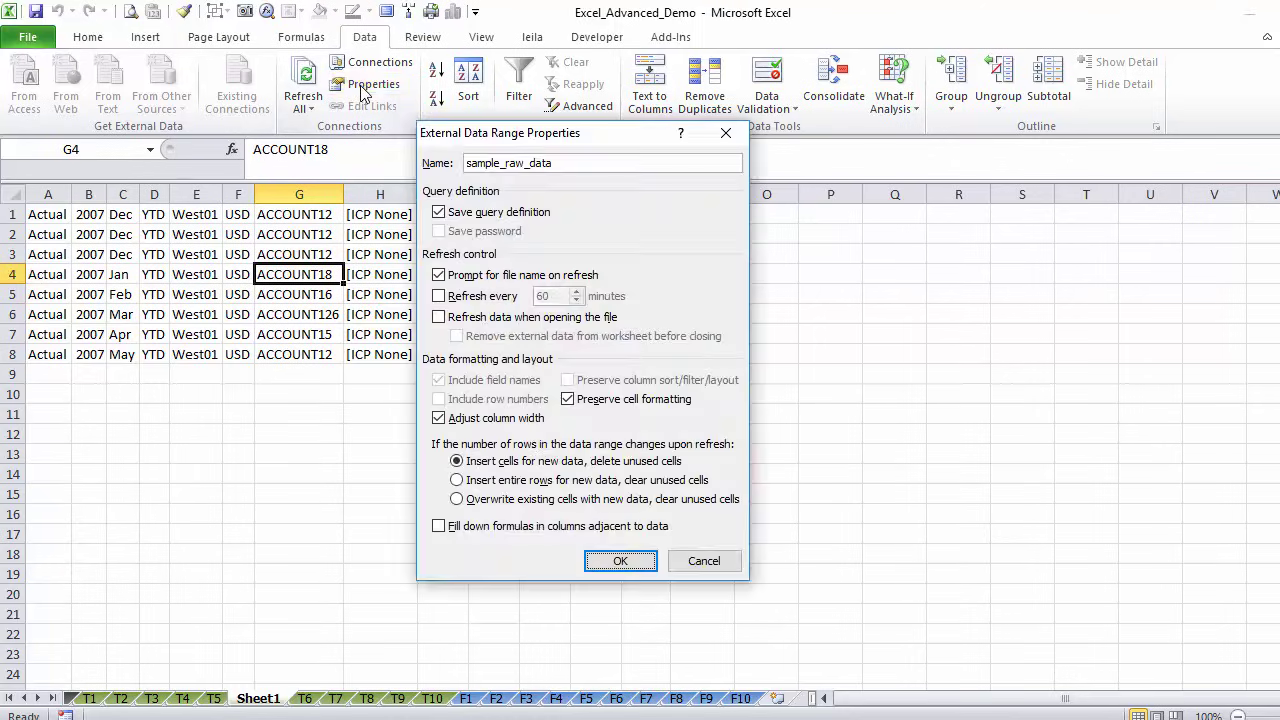
{"action": "left_click", "coordinate": [456, 275]}
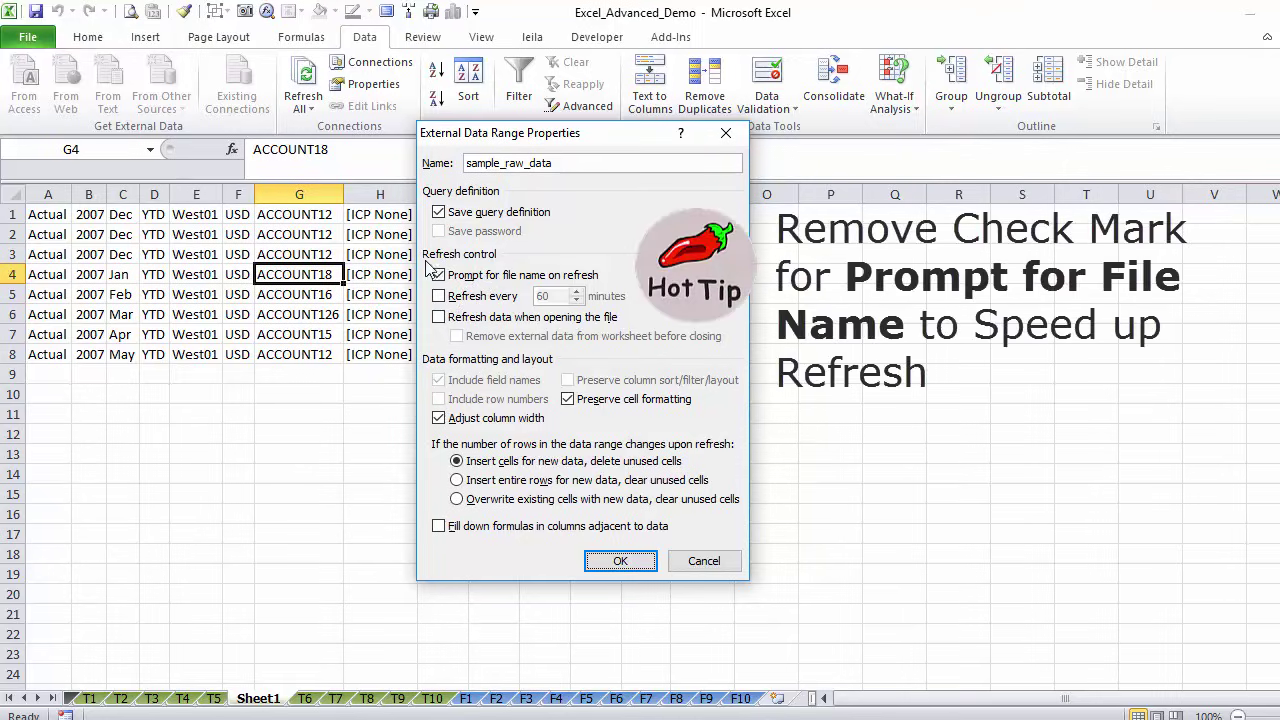
{"action": "left_click", "coordinate": [438, 274]}
{"action": "left_click", "coordinate": [440, 296]}
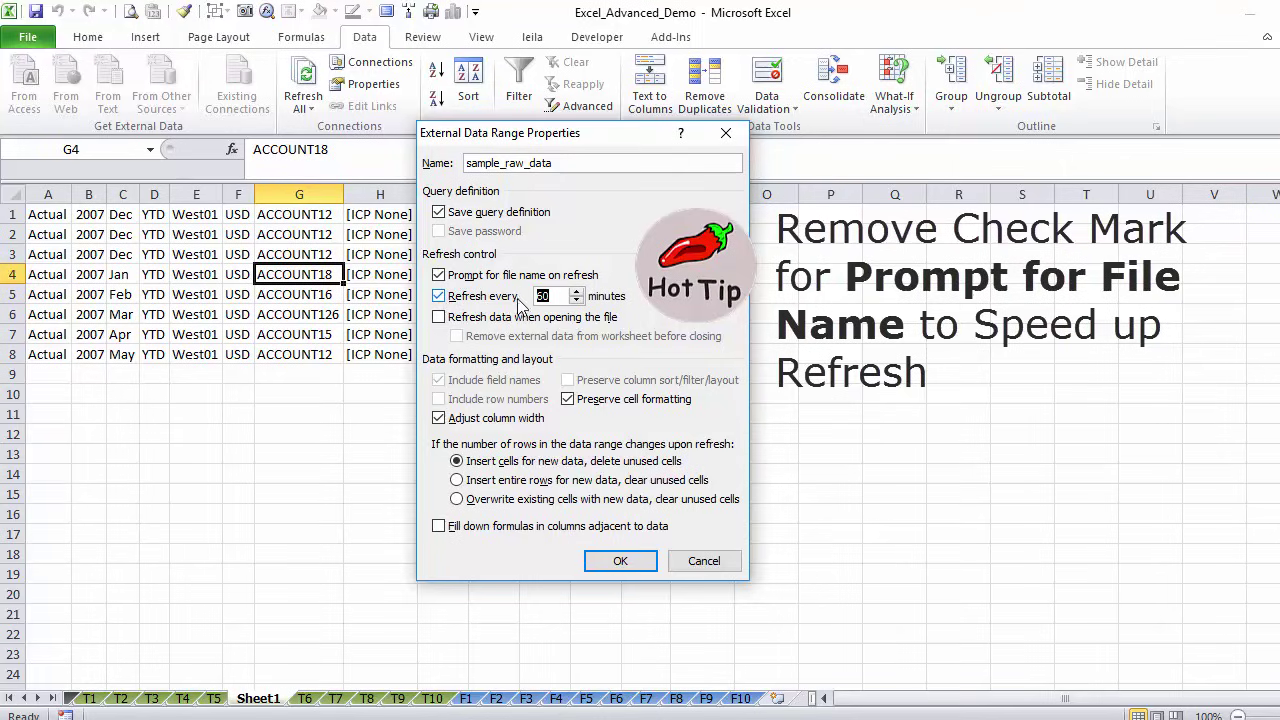
{"action": "left_click", "coordinate": [438, 296]}
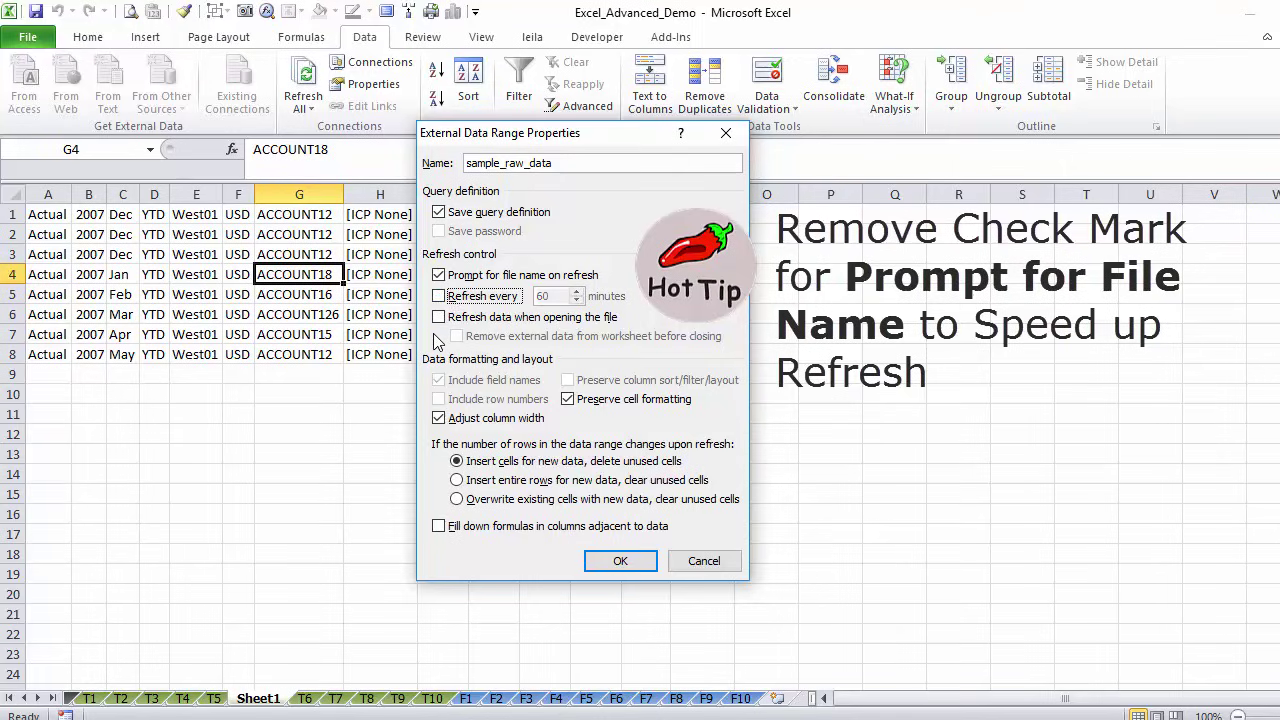
{"action": "left_click", "coordinate": [438, 317]}
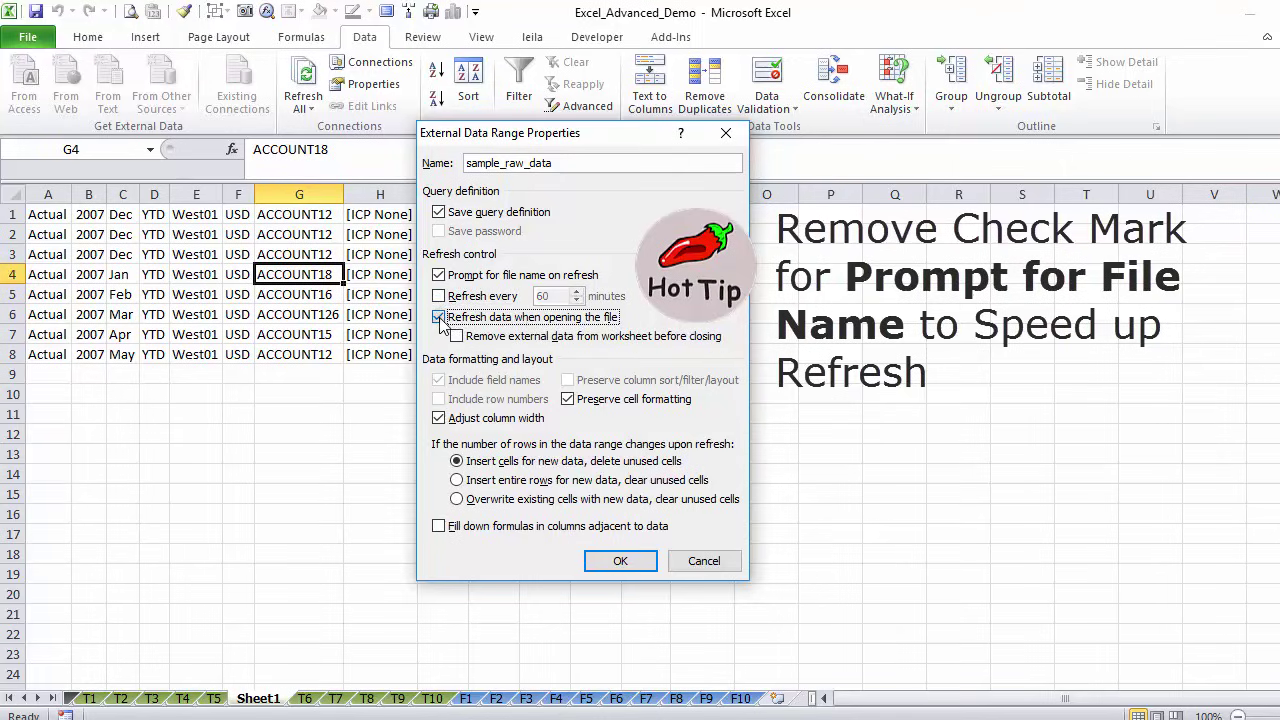
{"action": "left_click", "coordinate": [440, 318]}
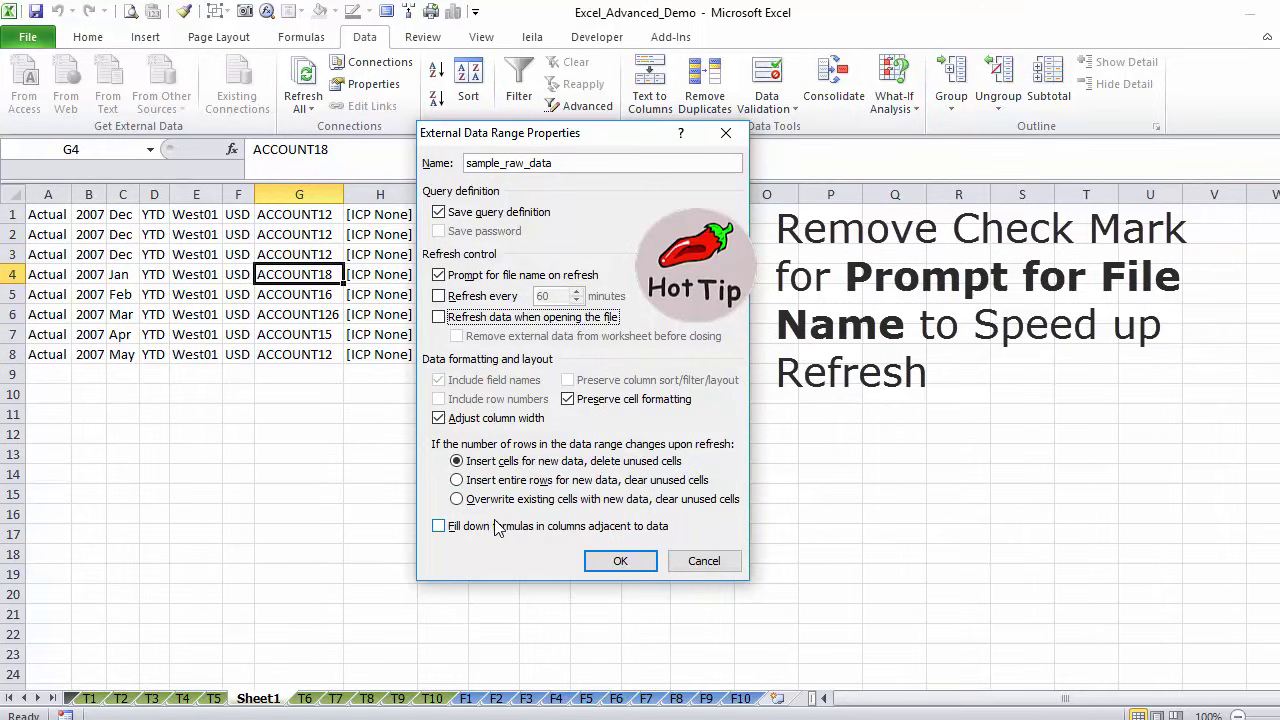
{"action": "left_click", "coordinate": [612, 562]}
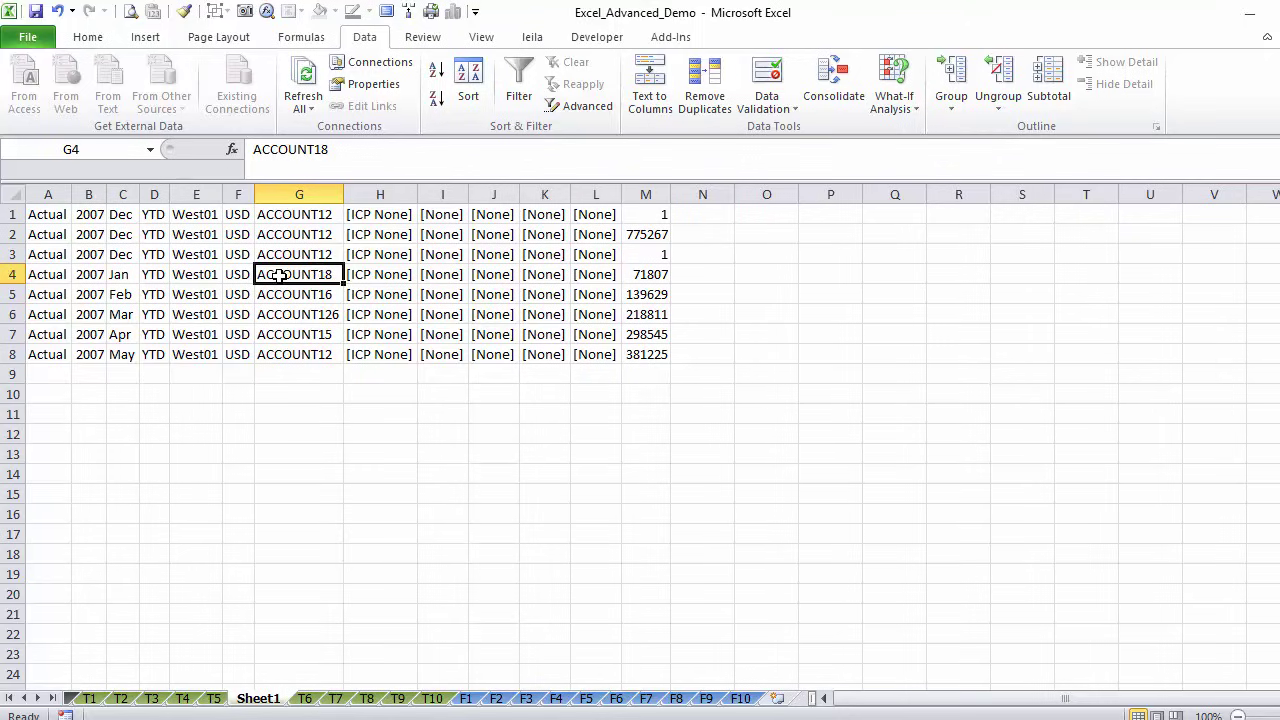
- Convert the imported data into a table with no header row, accepting the external-data warning
{"action": "key", "text": "ctrl+t"}
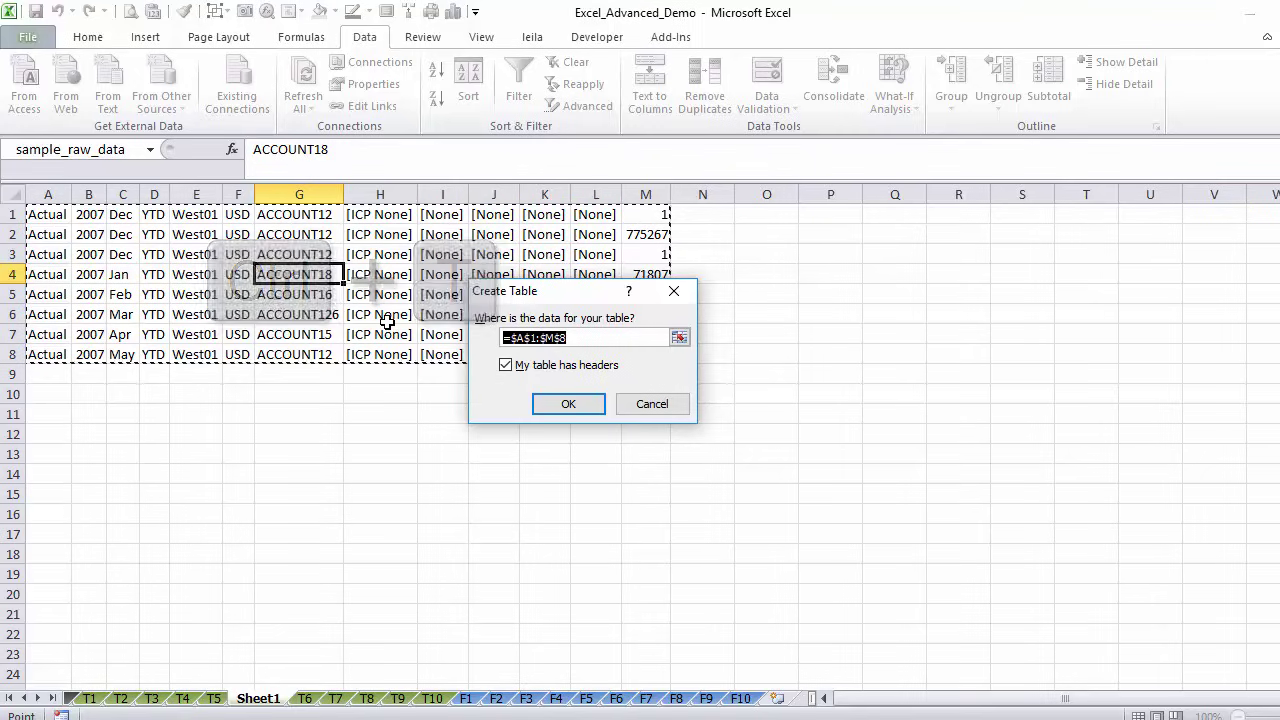
{"action": "left_click", "coordinate": [506, 366]}
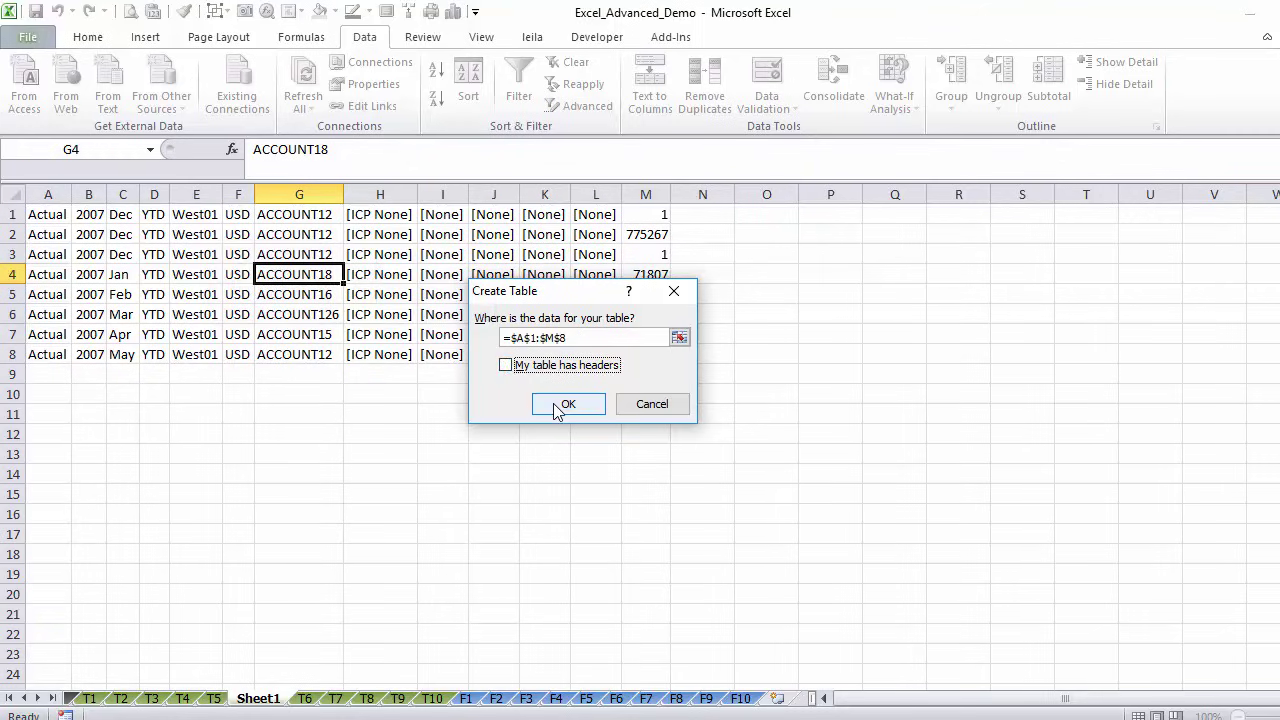
{"action": "left_click", "coordinate": [560, 404]}
{"action": "left_click", "coordinate": [646, 413]}
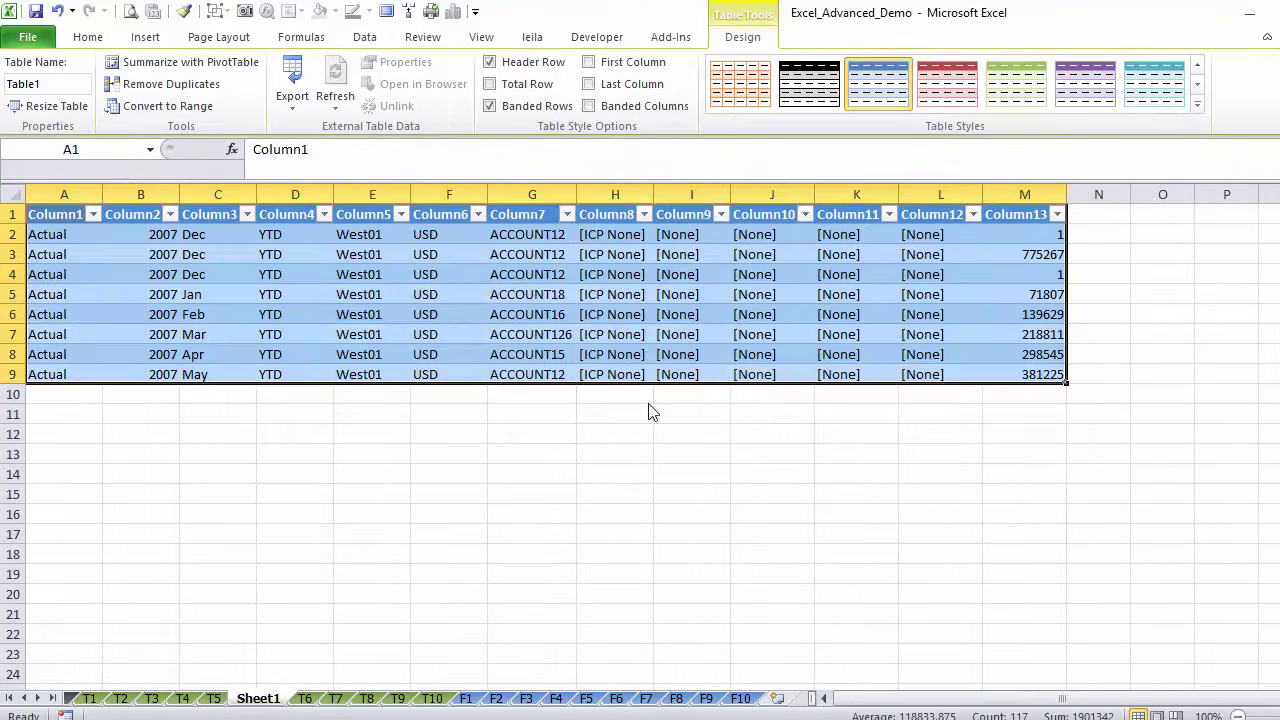
- Browse the new Column1–Column13 headers and values, then bring up the Column7 filter
{"action": "key", "text": "Down"}
{"action": "key", "text": "Up"}
{"action": "key", "text": "Right"}
{"action": "key", "text": "Right"}
{"action": "key", "text": "Right"}
{"action": "key", "text": "Right"}
{"action": "key", "text": "Right"}
{"action": "key", "text": "Right"}
{"action": "key", "text": "Right"}
{"action": "key", "text": "Right"}
{"action": "key", "text": "Right"}
{"action": "key", "text": "Right"}
{"action": "key", "text": "Right"}
{"action": "key", "text": "Right"}
{"action": "key", "text": "Down"}
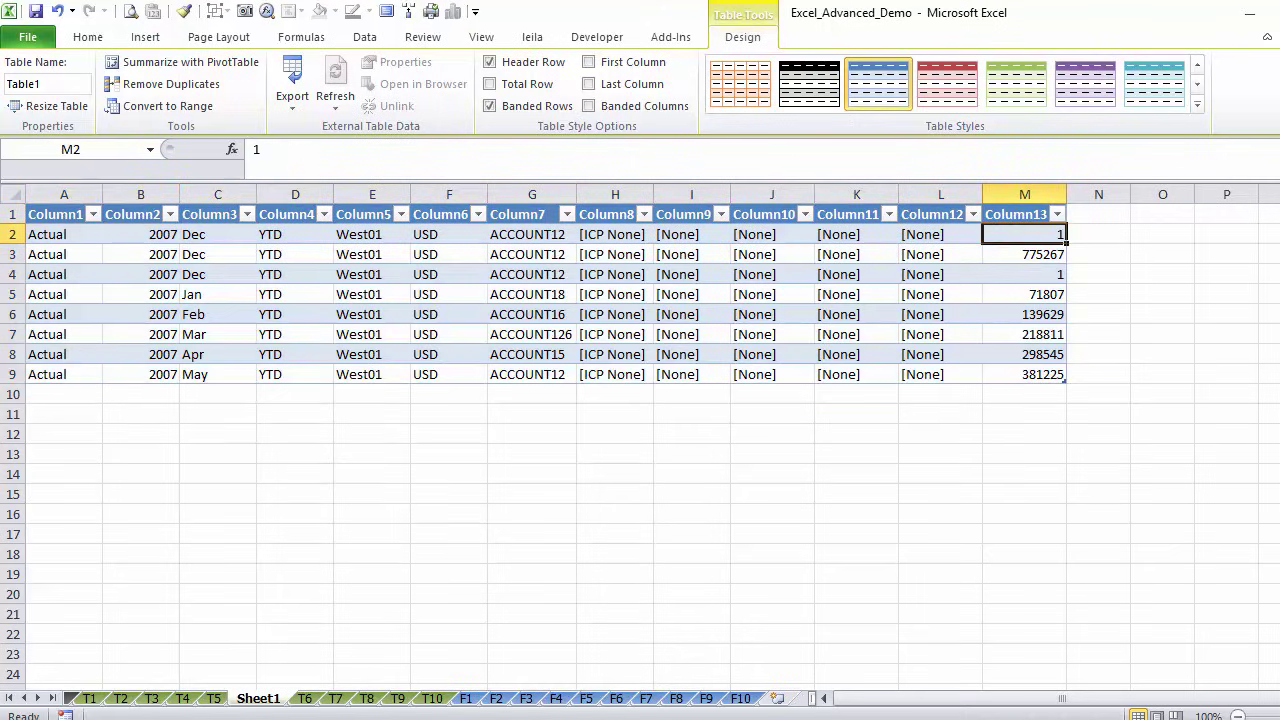
{"action": "left_click", "coordinate": [918, 276]}
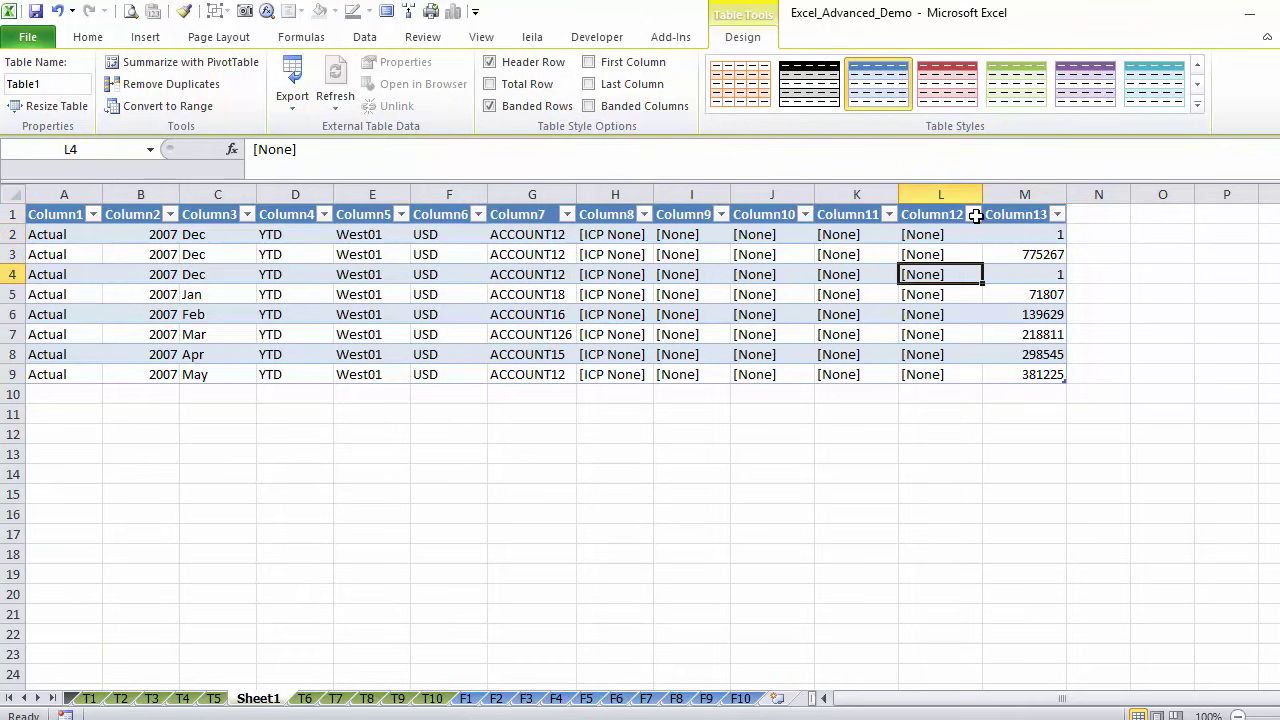
{"action": "left_click", "coordinate": [565, 215]}
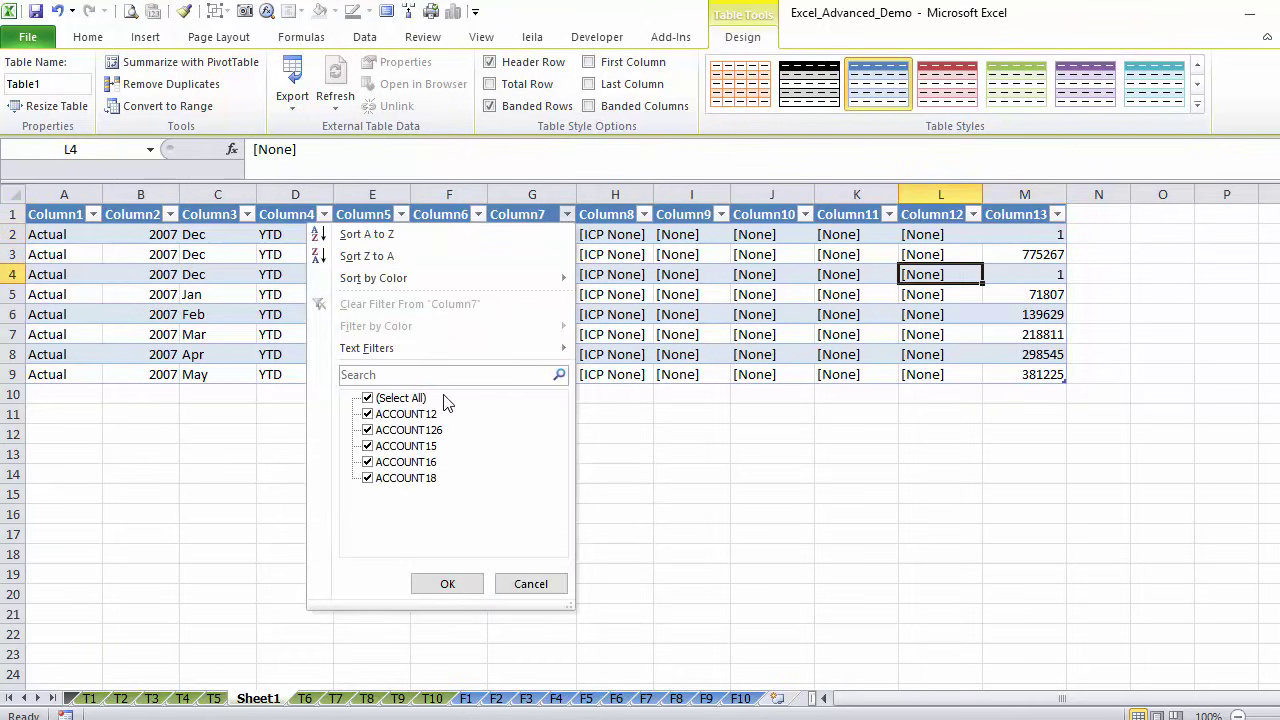
- Add a Total row and filter Column7 to ACCOUNT15 and ACCOUNT16, giving a 438174 total
{"action": "left_click", "coordinate": [530, 586]}
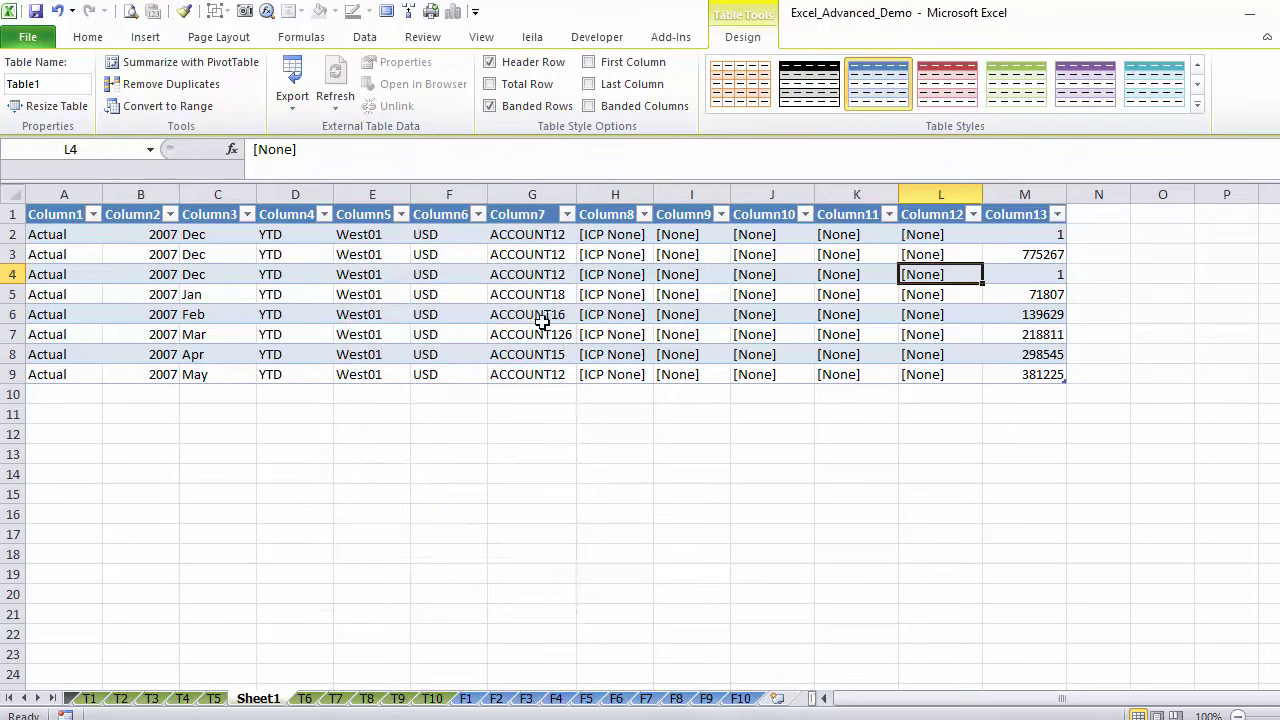
{"action": "left_click", "coordinate": [492, 88]}
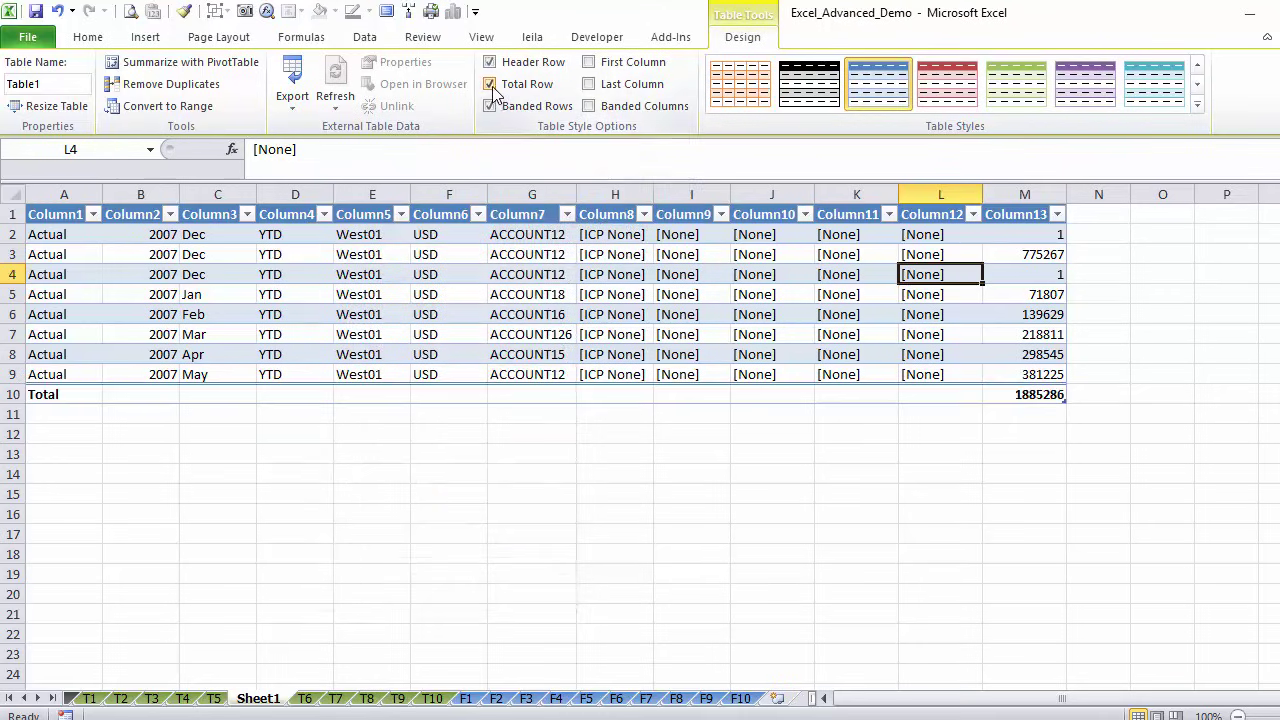
{"action": "left_click", "coordinate": [566, 214]}
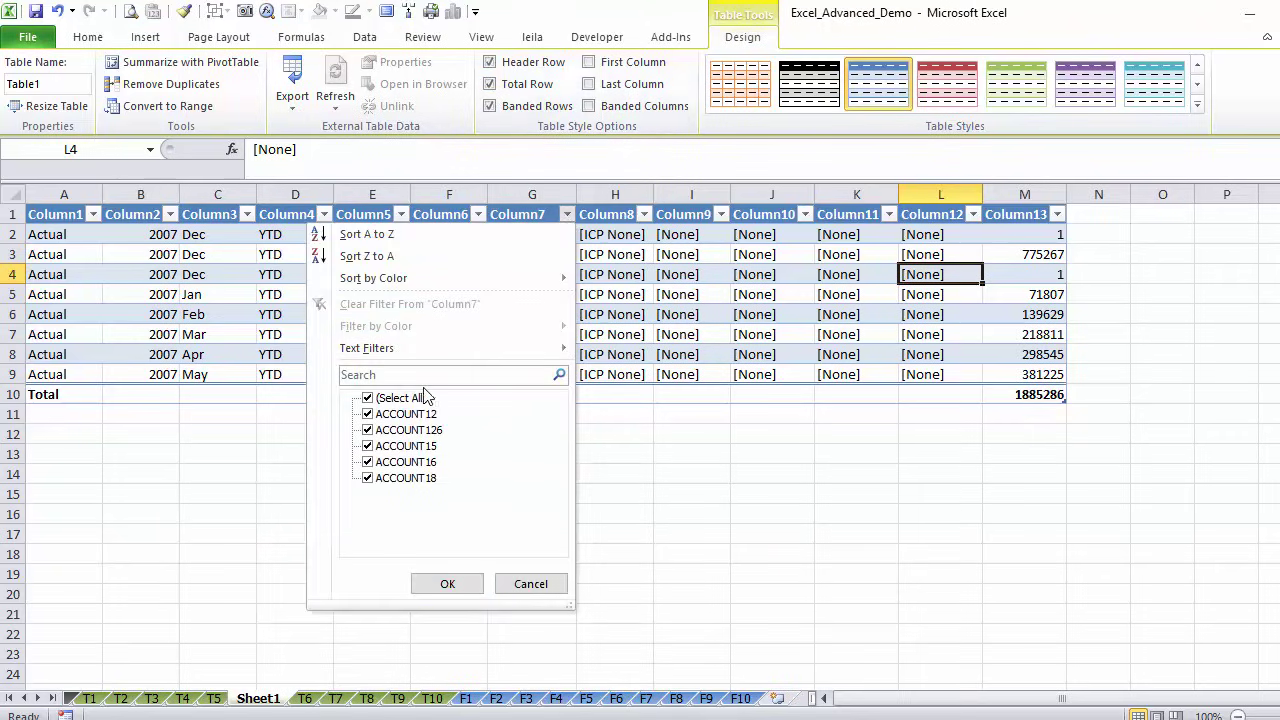
{"action": "left_click", "coordinate": [368, 398]}
{"action": "left_click", "coordinate": [368, 446]}
{"action": "left_click", "coordinate": [367, 463]}
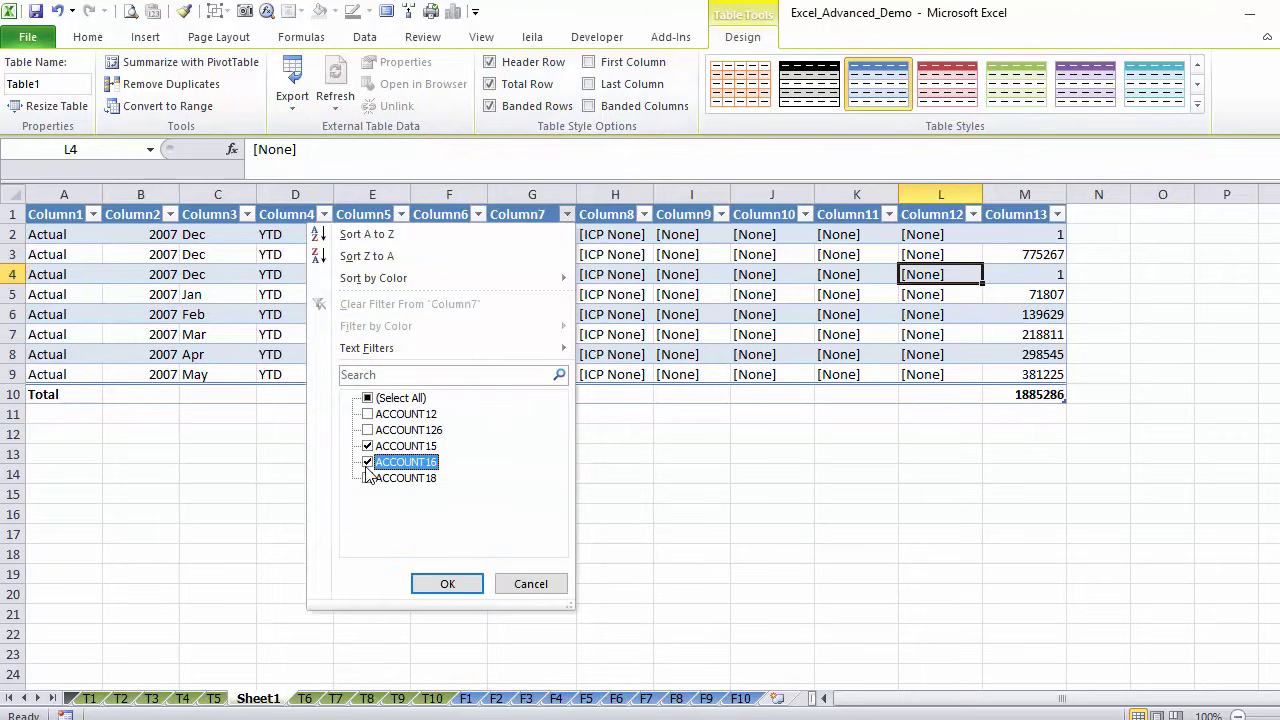
{"action": "left_click", "coordinate": [445, 585]}
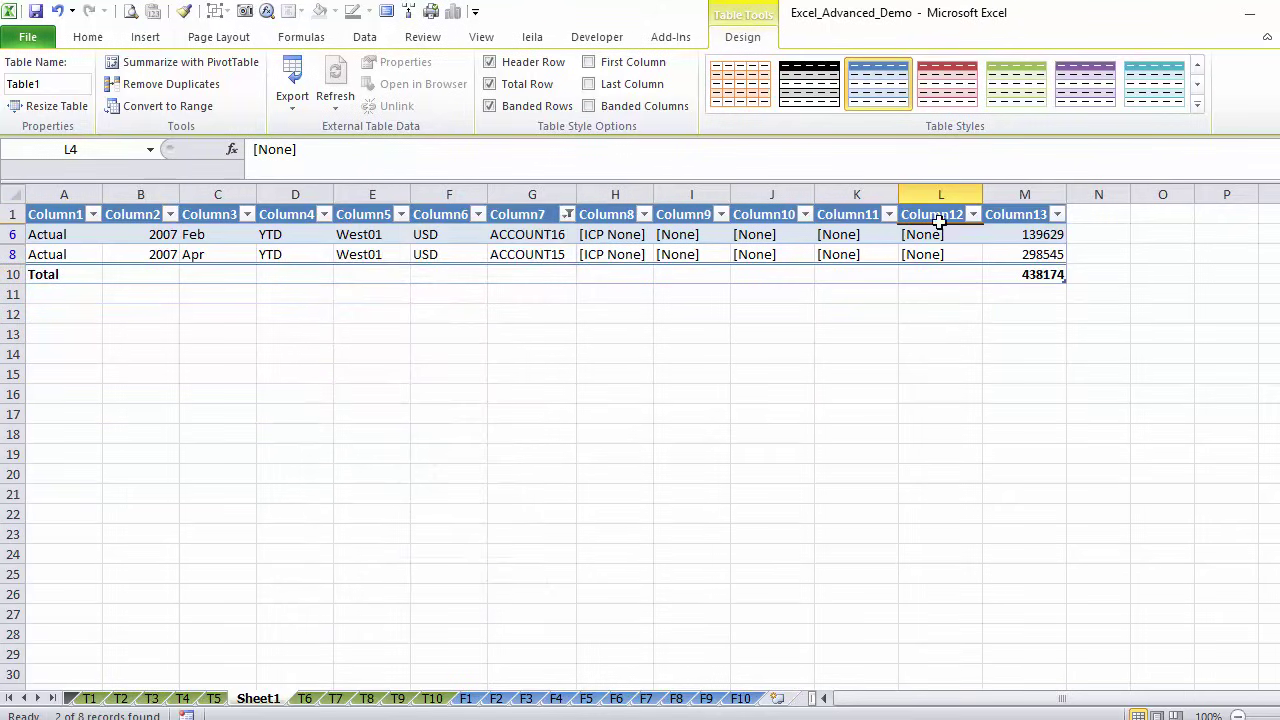
{"action": "left_click", "coordinate": [1008, 275]}
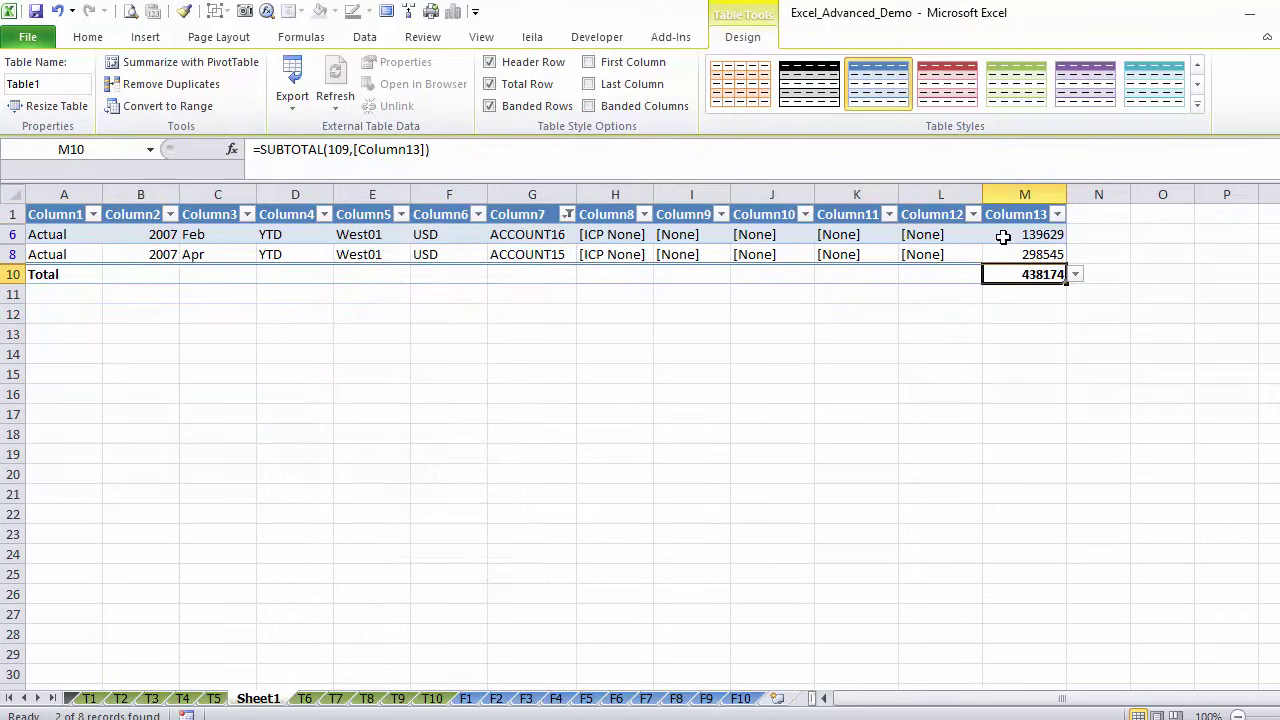
- Convert Table1 back to a normal range
{"action": "left_click", "coordinate": [538, 252]}
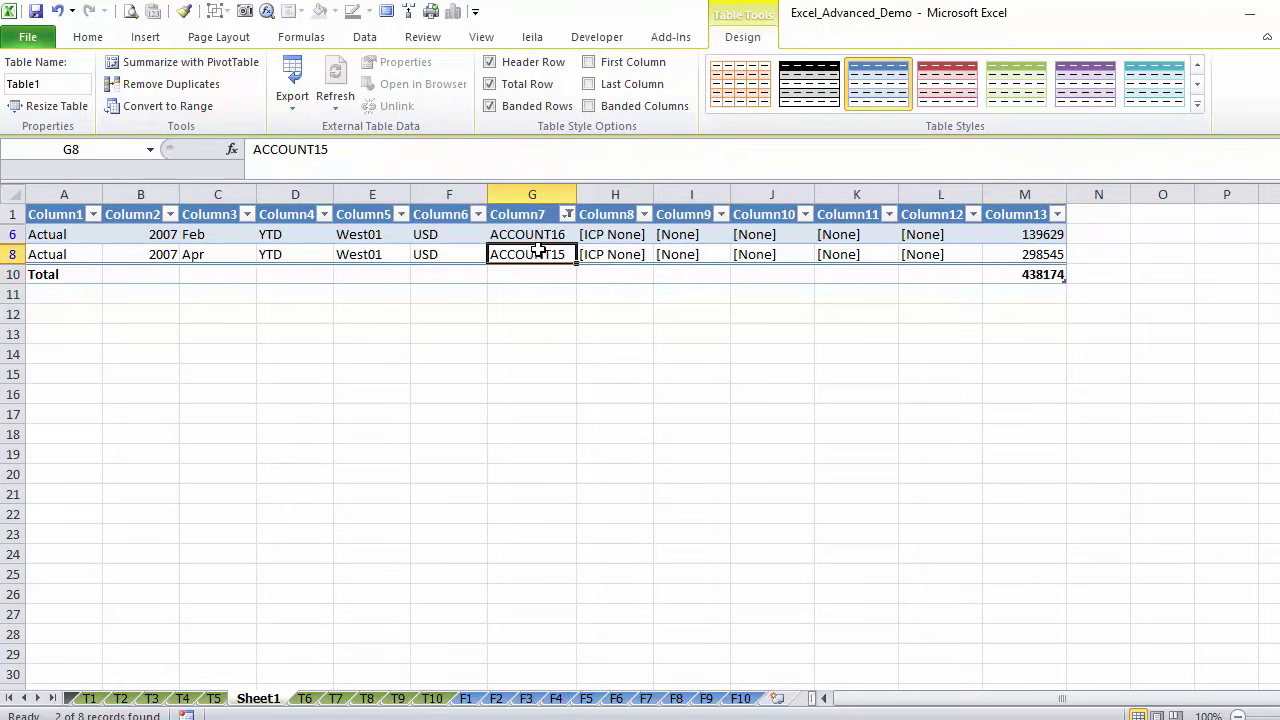
{"action": "left_click", "coordinate": [174, 110]}
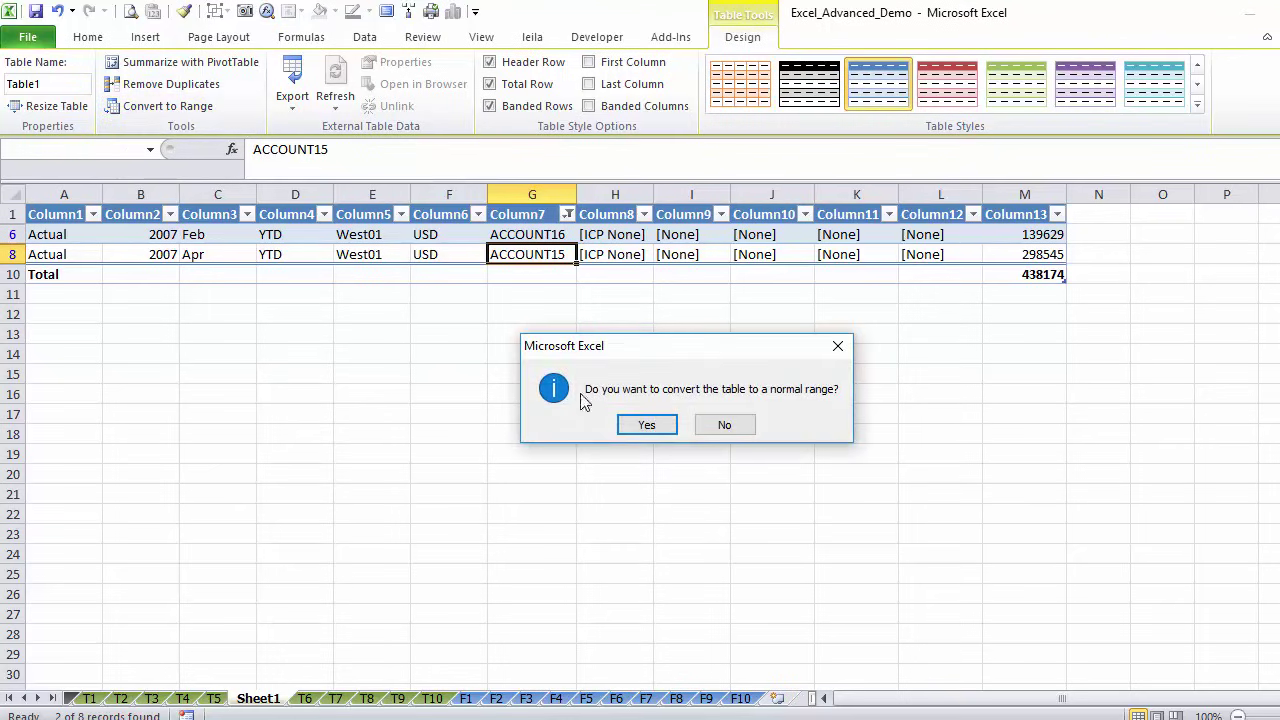
{"action": "left_click", "coordinate": [647, 427]}
{"action": "left_click", "coordinate": [700, 320]}
- Delete the Total row 10 and the header row 1
{"action": "left_click", "coordinate": [5, 396]}
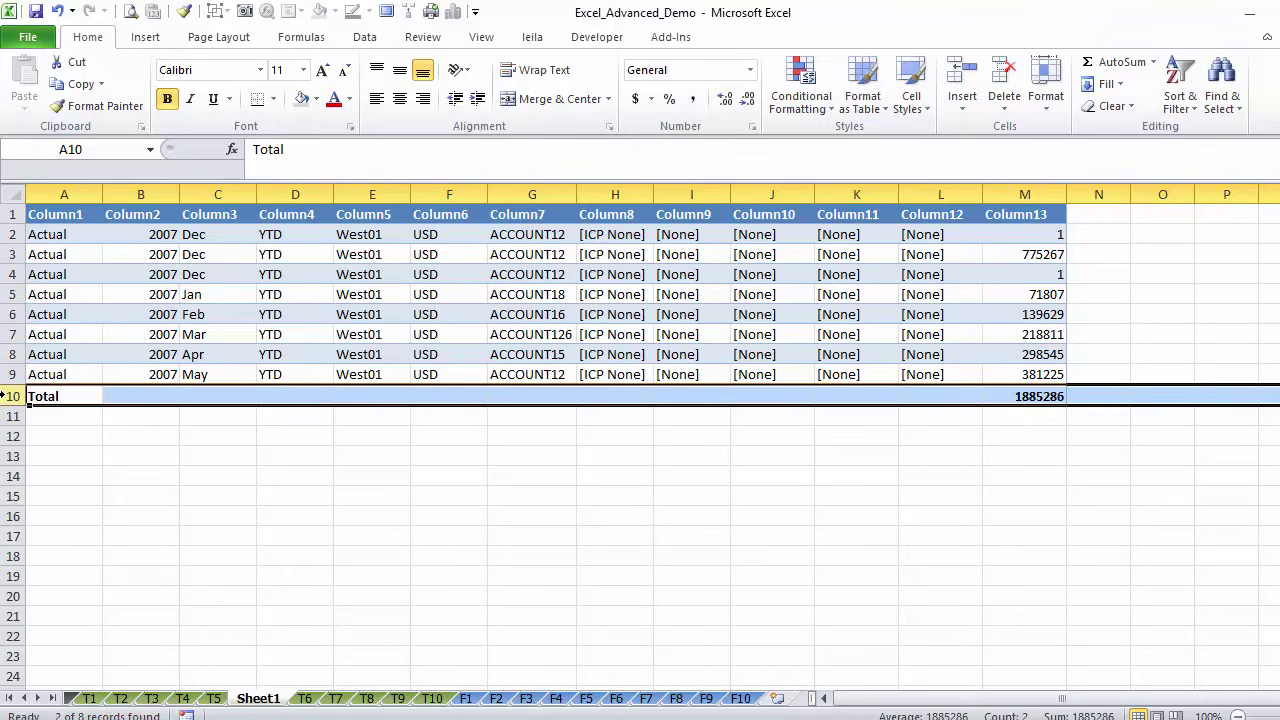
{"action": "right_click", "coordinate": [5, 396]}
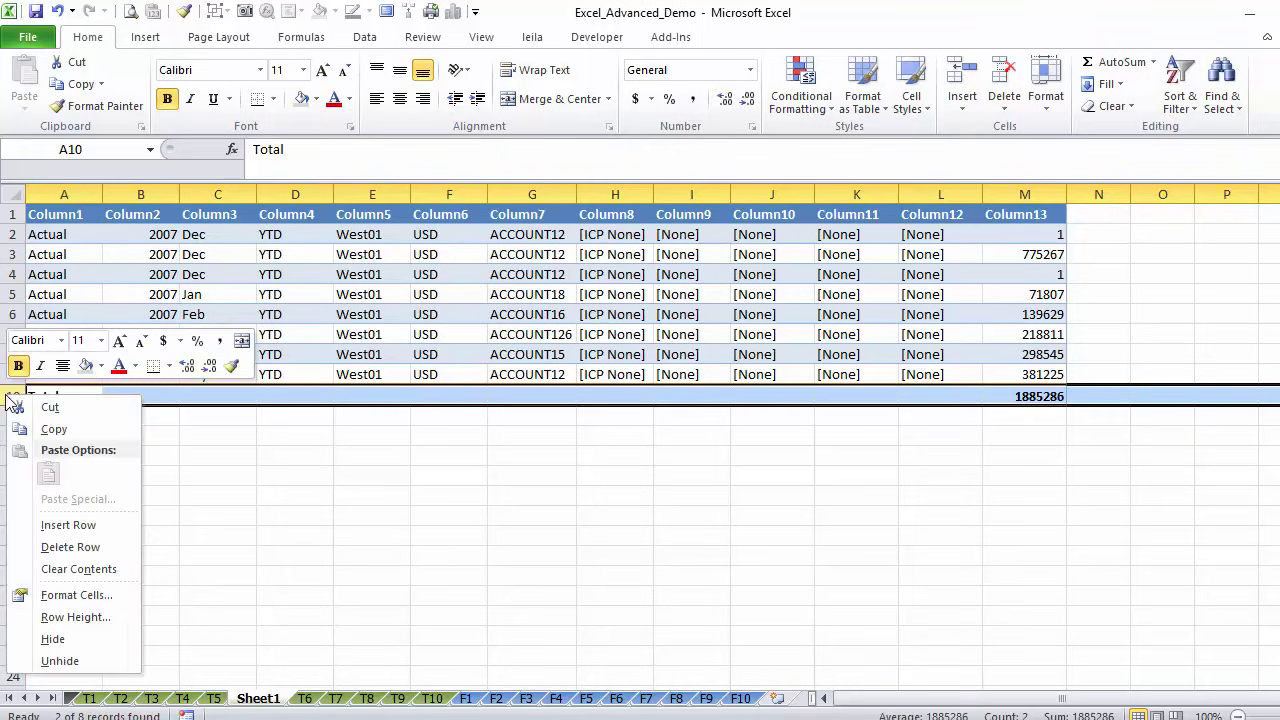
{"action": "left_click", "coordinate": [55, 545]}
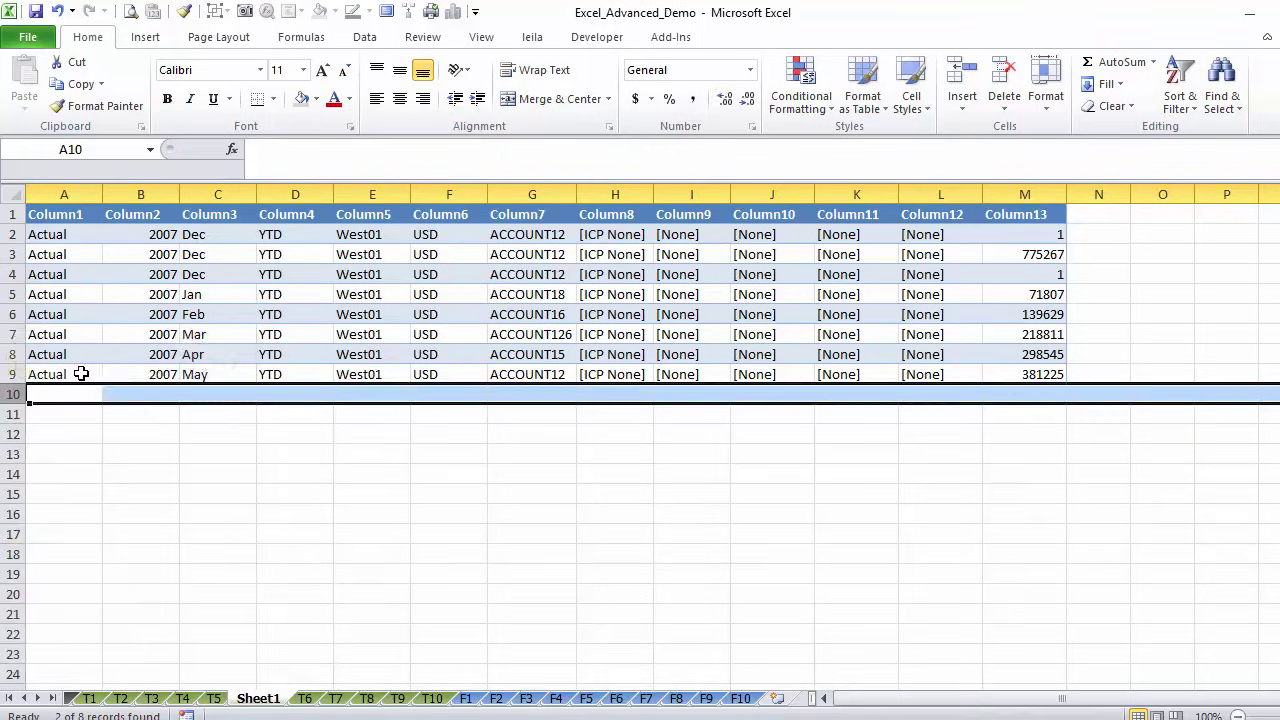
{"action": "left_click", "coordinate": [6, 212]}
{"action": "right_click", "coordinate": [6, 210]}
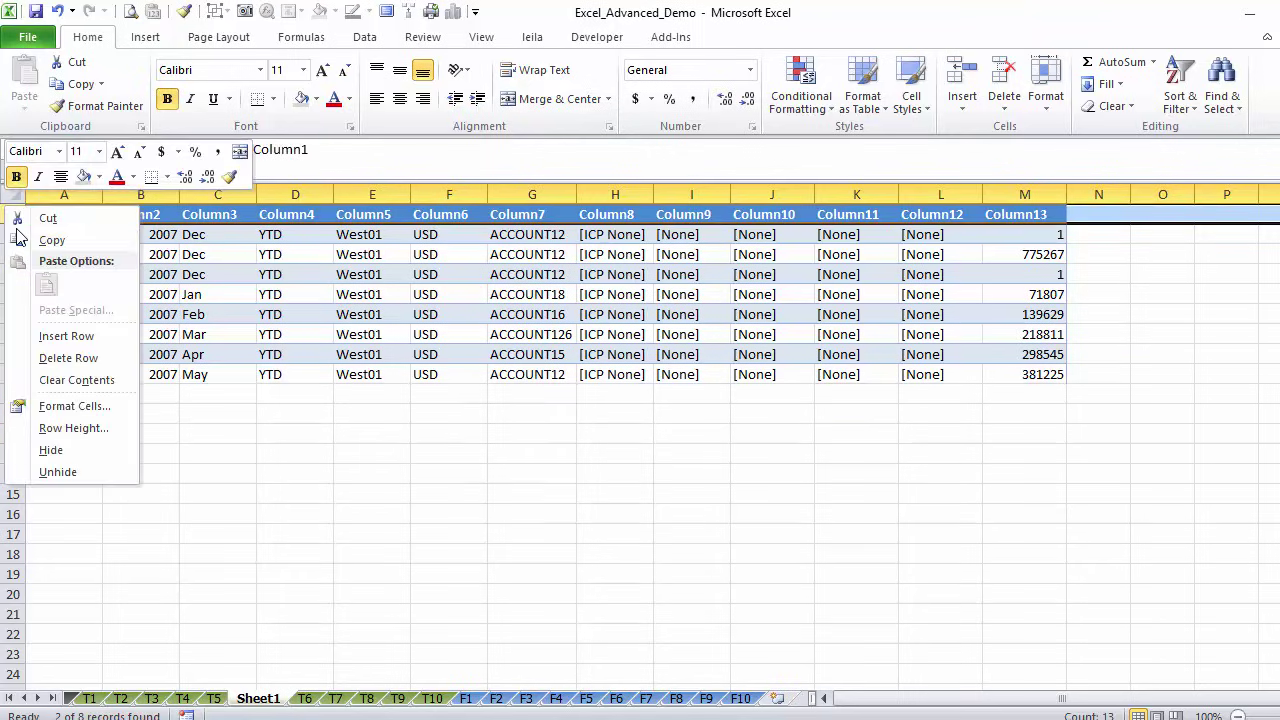
{"action": "left_click", "coordinate": [62, 358]}
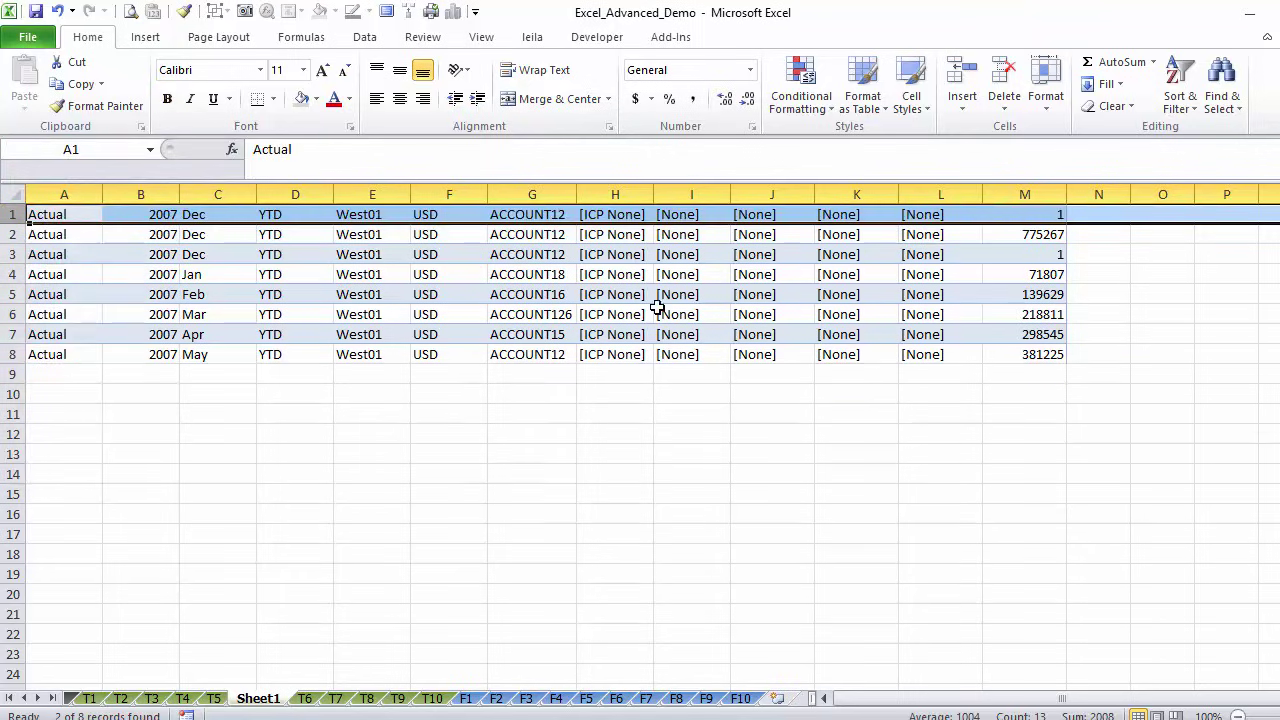
- Enter 400 in cell M3 and 600 in cell M1
{"action": "left_click", "coordinate": [1015, 253]}
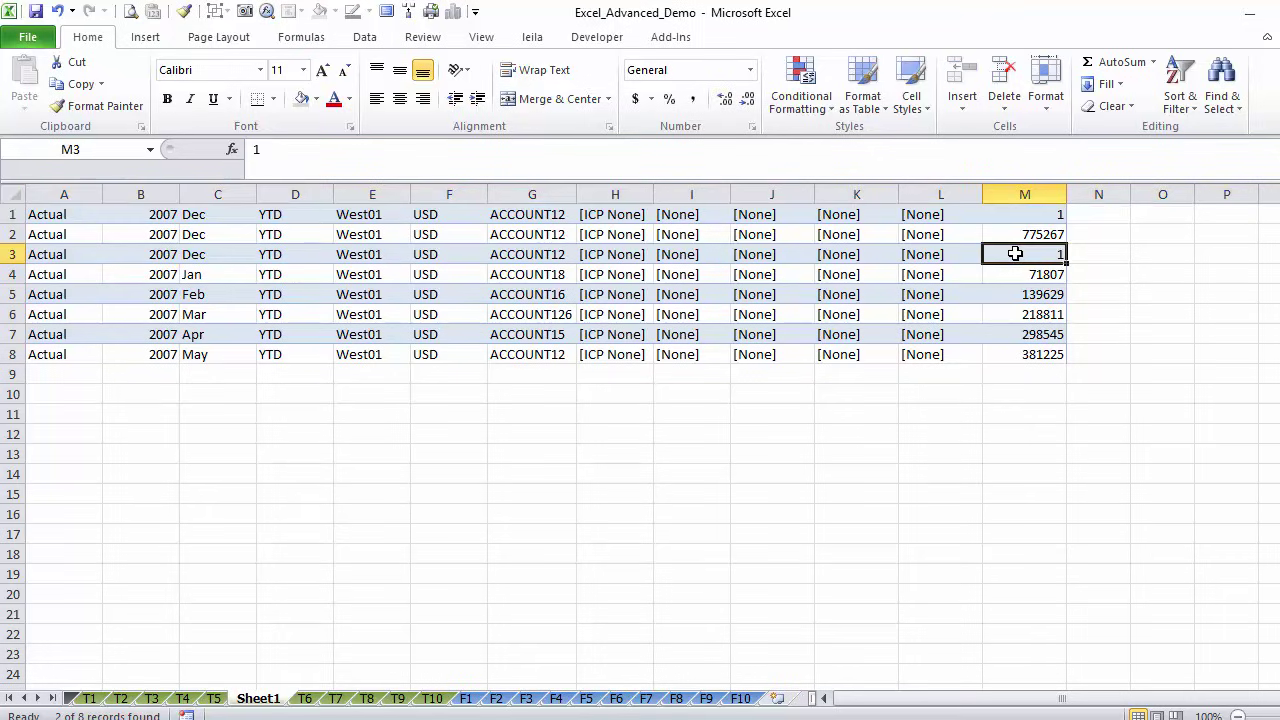
{"action": "type", "text": "400"}
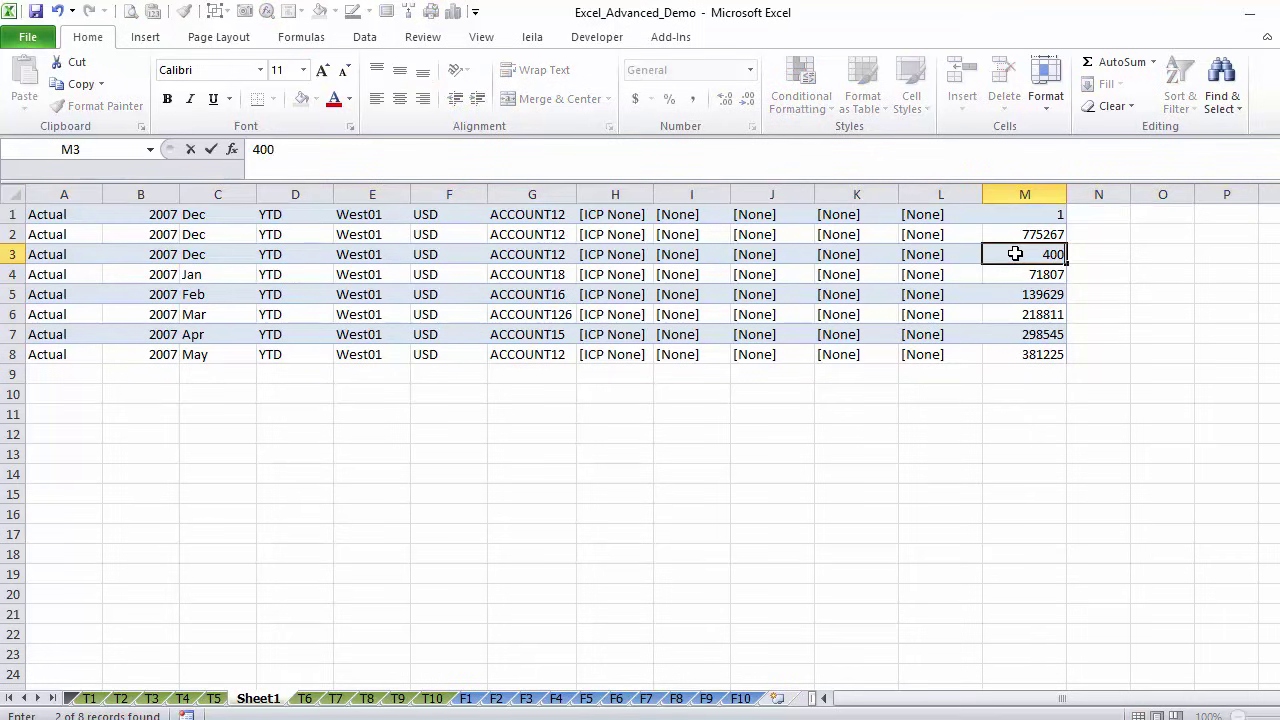
{"action": "key", "text": "Return"}
{"action": "type", "text": "600"}
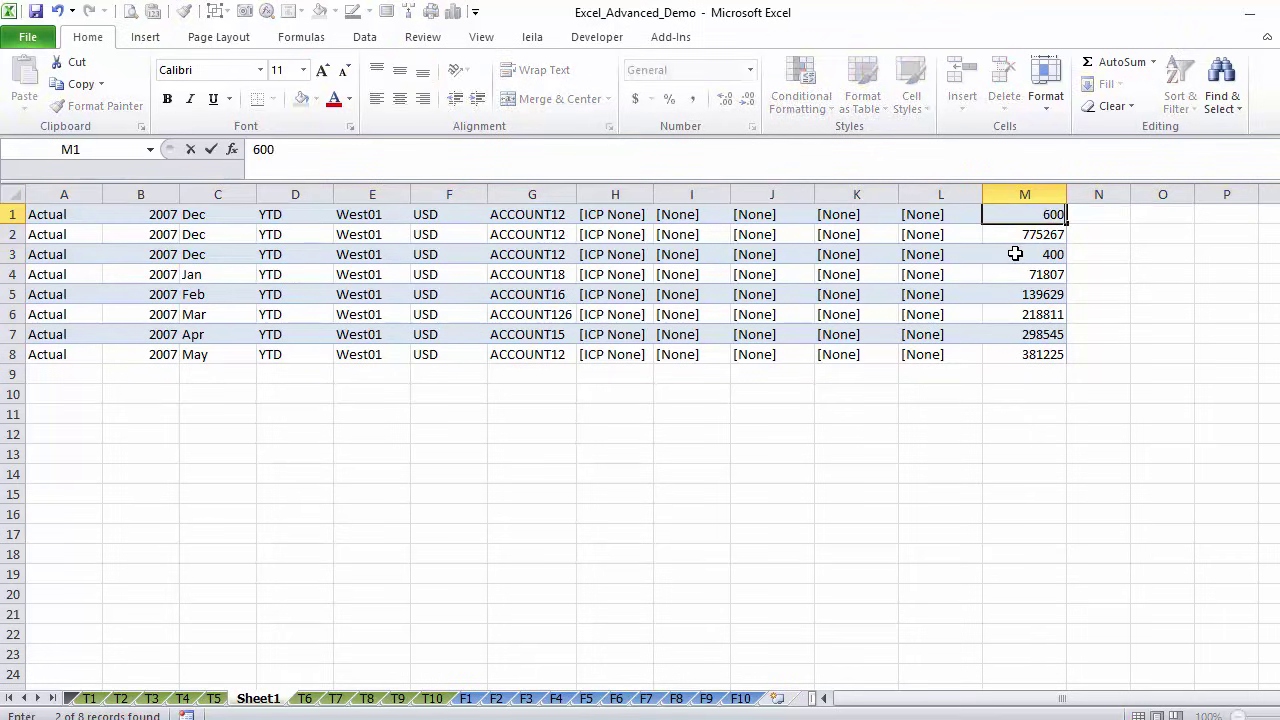
{"action": "key", "text": "Return"}
{"action": "left_click", "coordinate": [217, 233]}
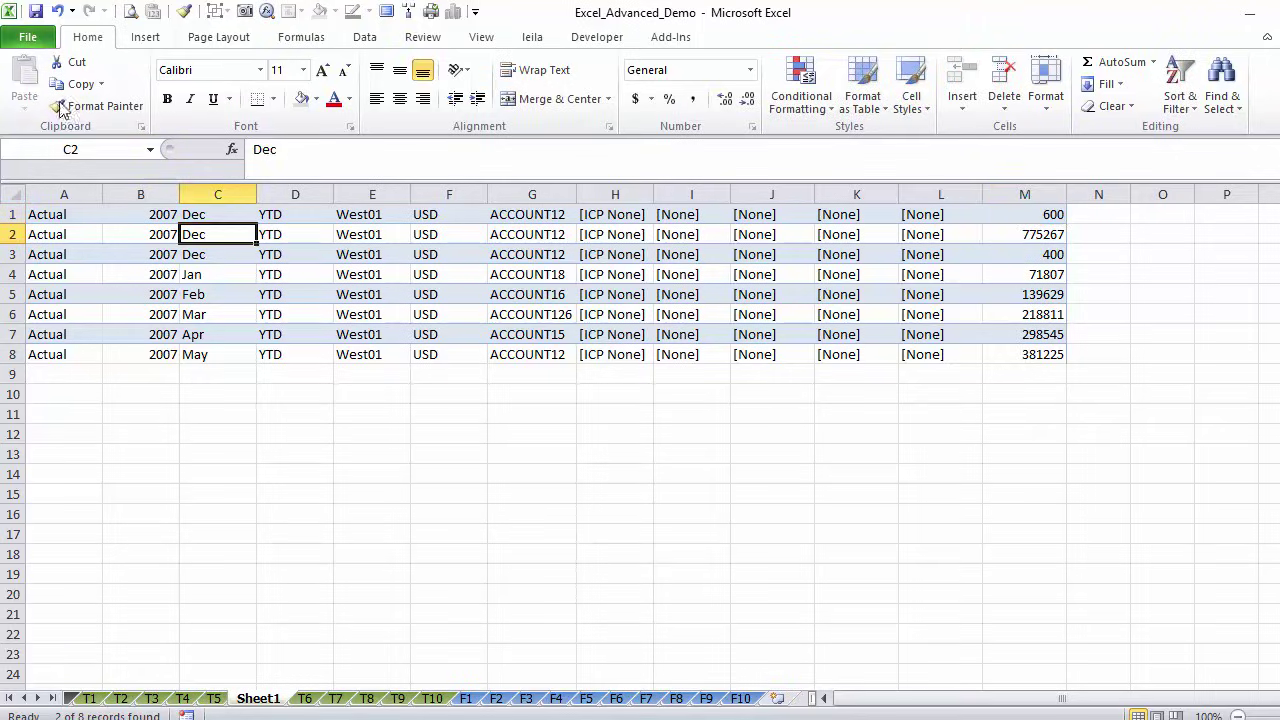
- Save the active sheet as Raw_data_sample in CSV (Comma delimited) format
{"action": "left_click", "coordinate": [29, 39]}
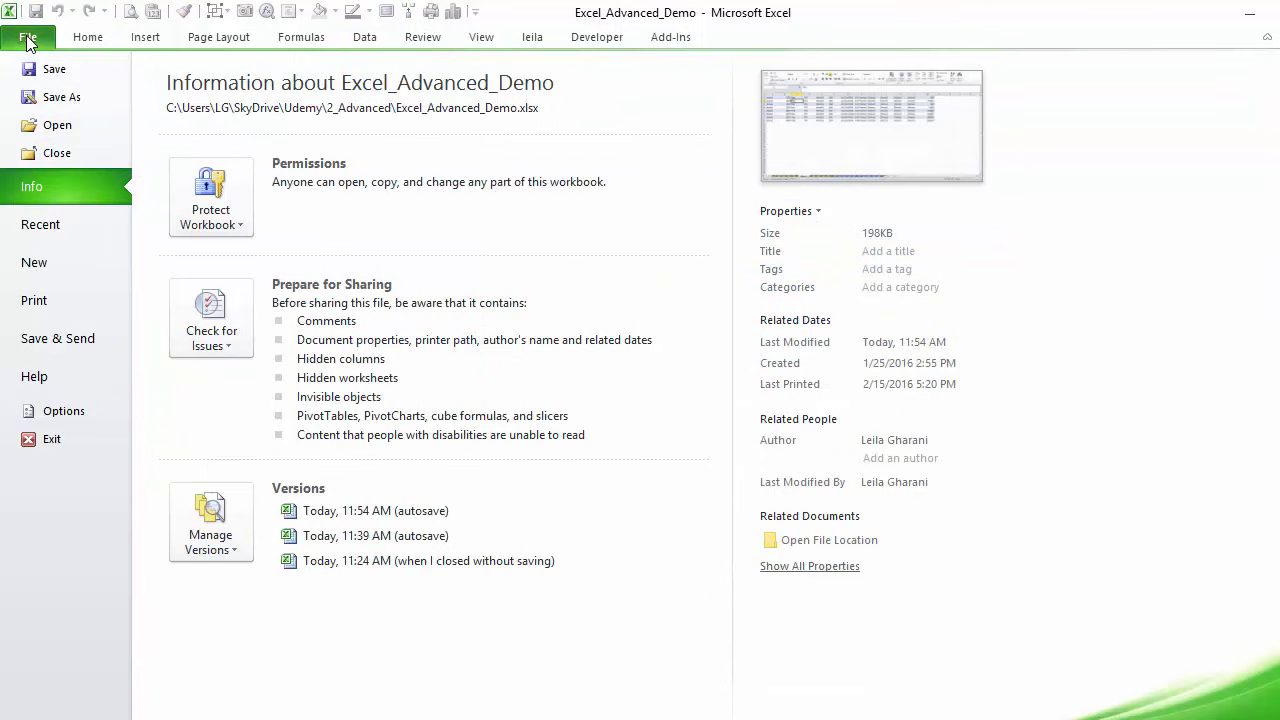
{"action": "left_click", "coordinate": [59, 99]}
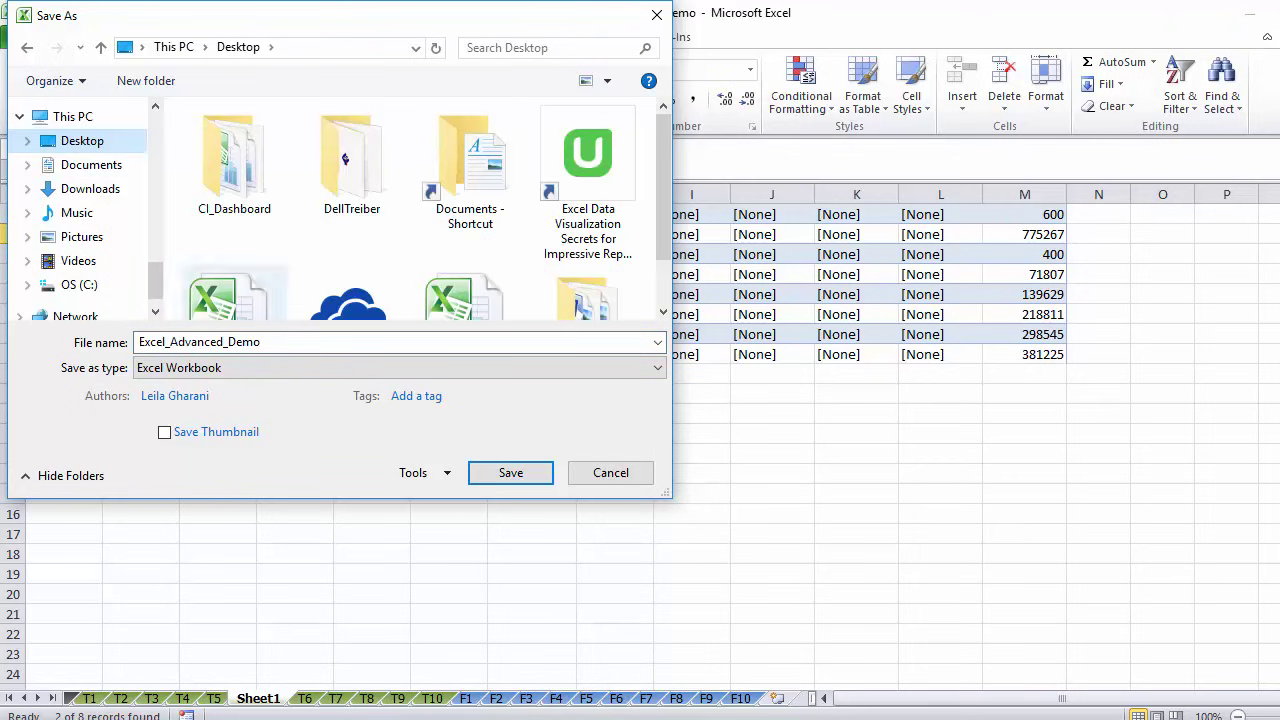
{"action": "left_click", "coordinate": [243, 368]}
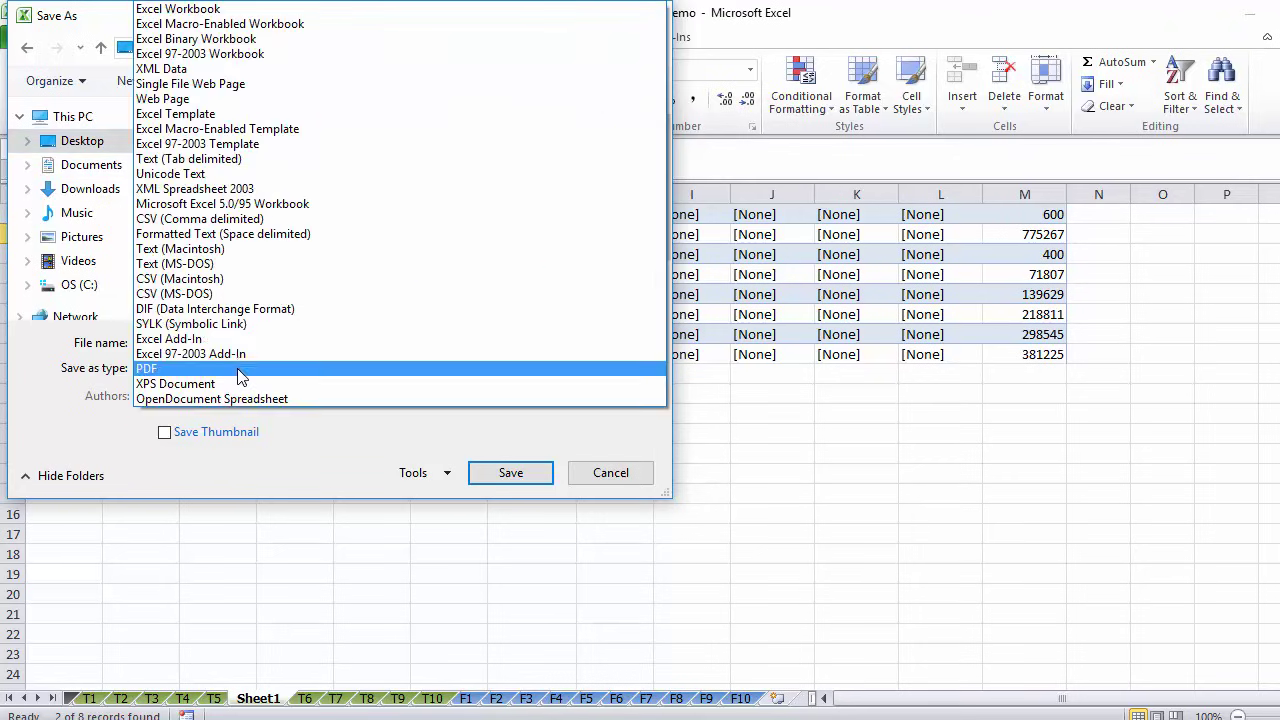
{"action": "left_click", "coordinate": [265, 219]}
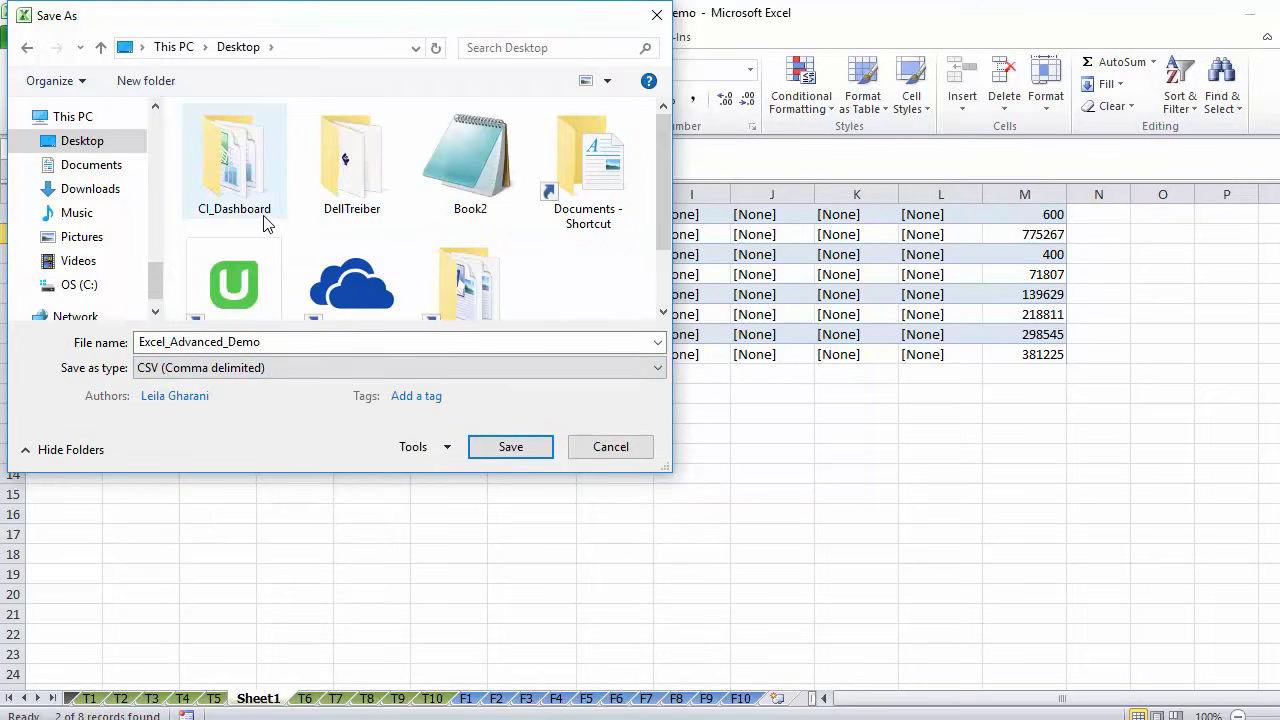
{"action": "double_click", "coordinate": [283, 344]}
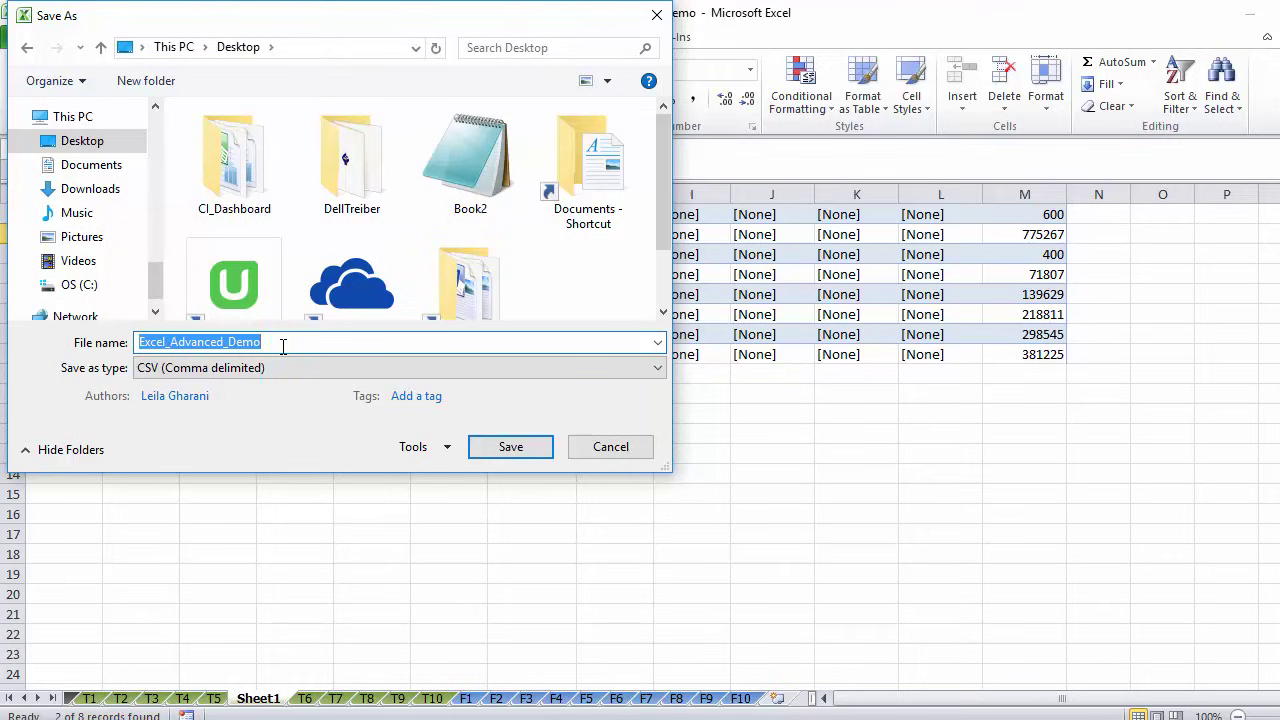
{"action": "type", "text": "Raw_data"}
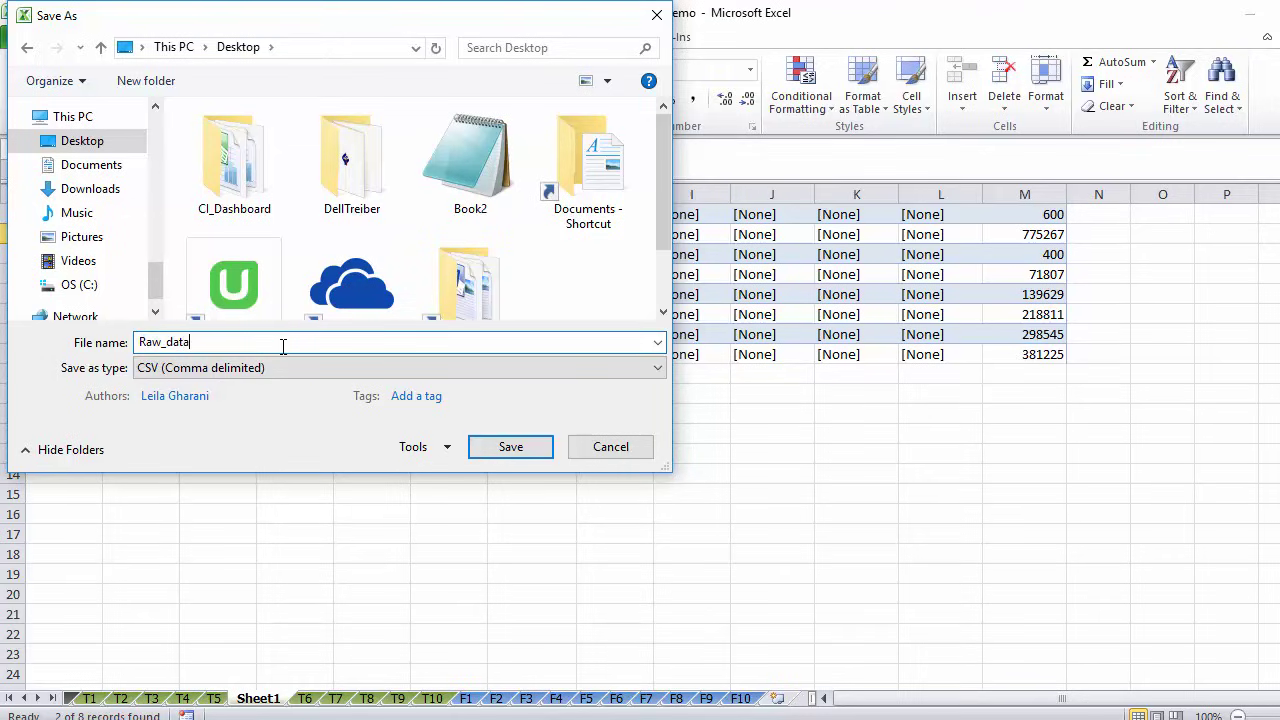
{"action": "type", "text": "_sample"}
{"action": "key", "text": "Return"}
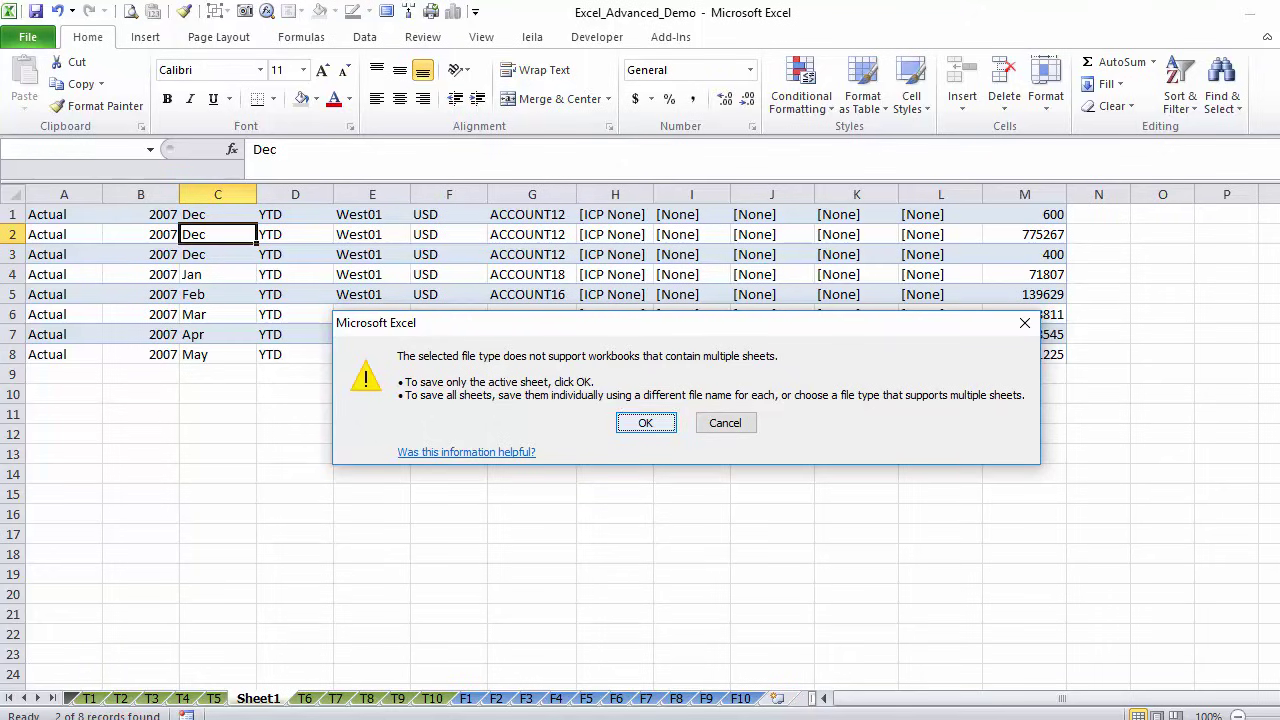
{"action": "left_click", "coordinate": [645, 423]}
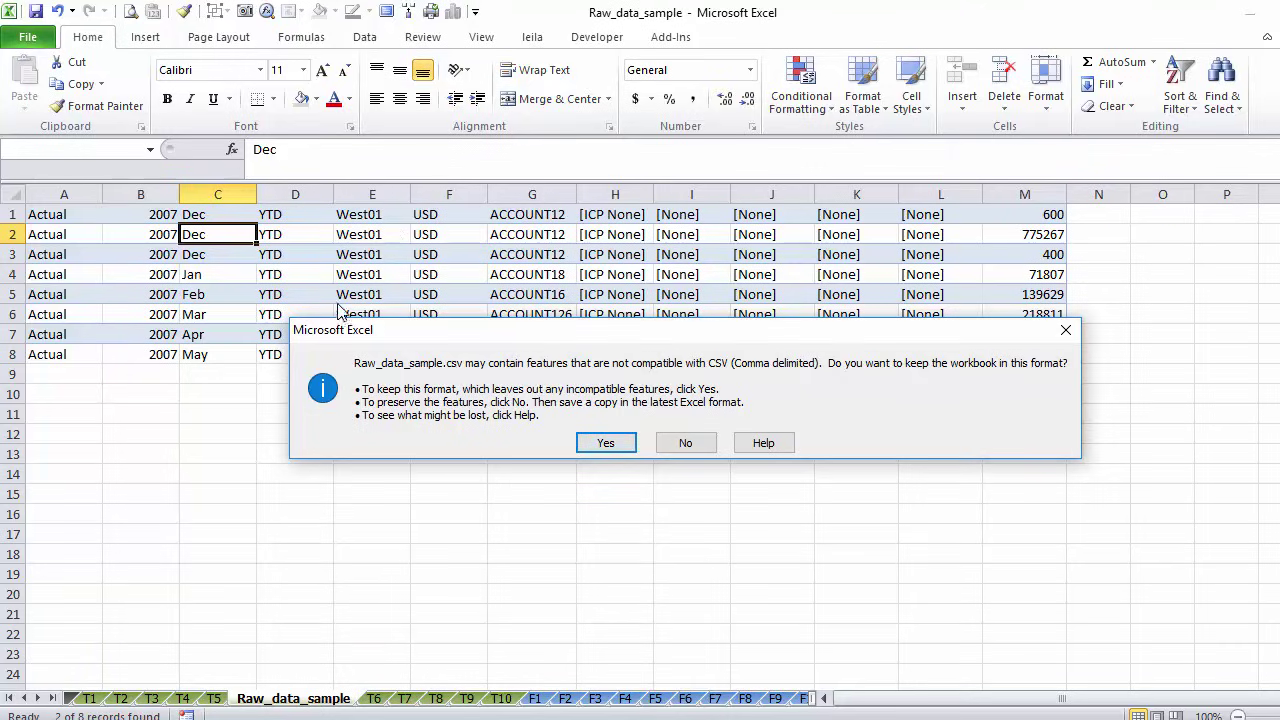
{"action": "left_click", "coordinate": [605, 443]}
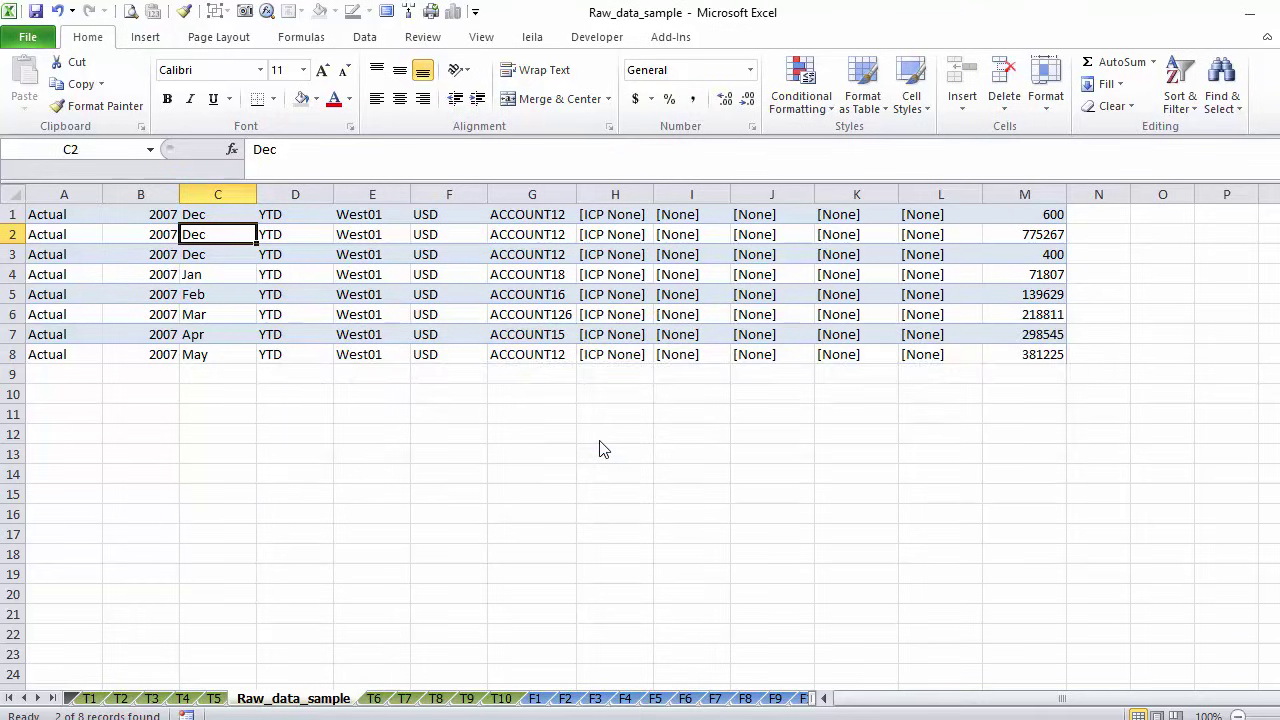
- Open Raw_data_sample.csv in Notepad to inspect its comma-separated lines
{"action": "left_click", "coordinate": [600, 440]}
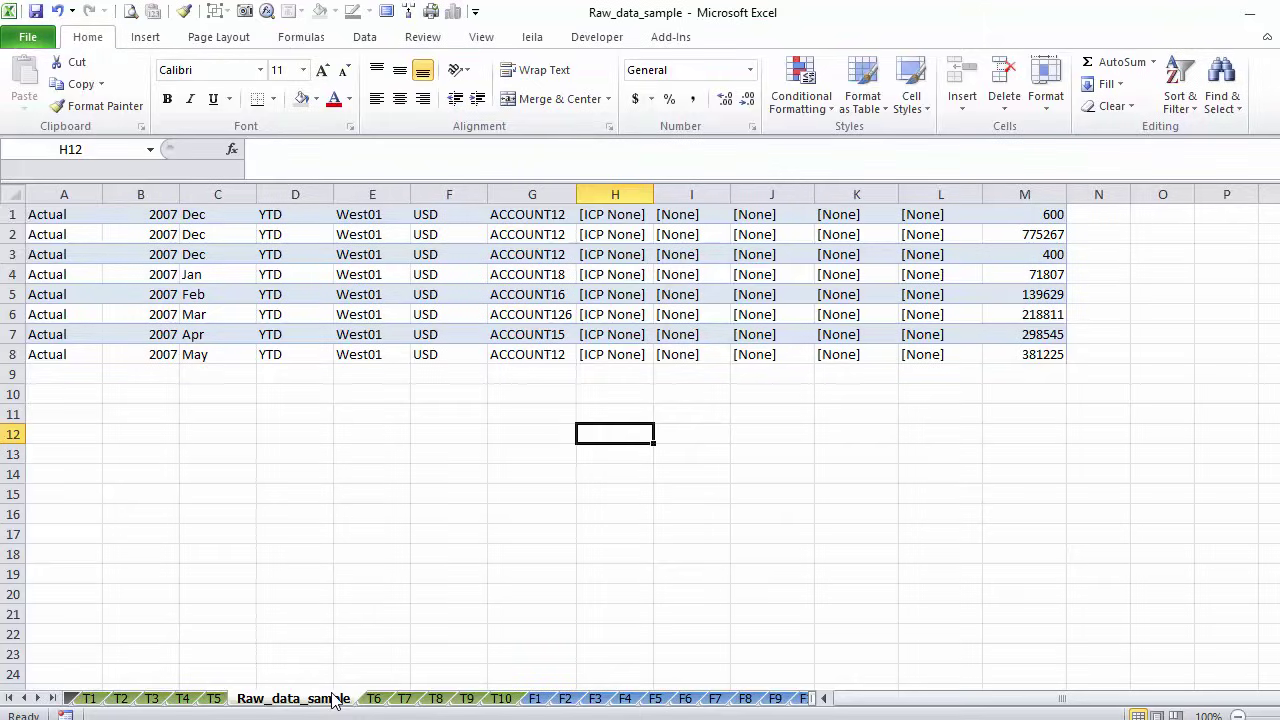
- Delete the Raw_data_sample sheet, returning to sheet T6
{"action": "right_click", "coordinate": [335, 698]}
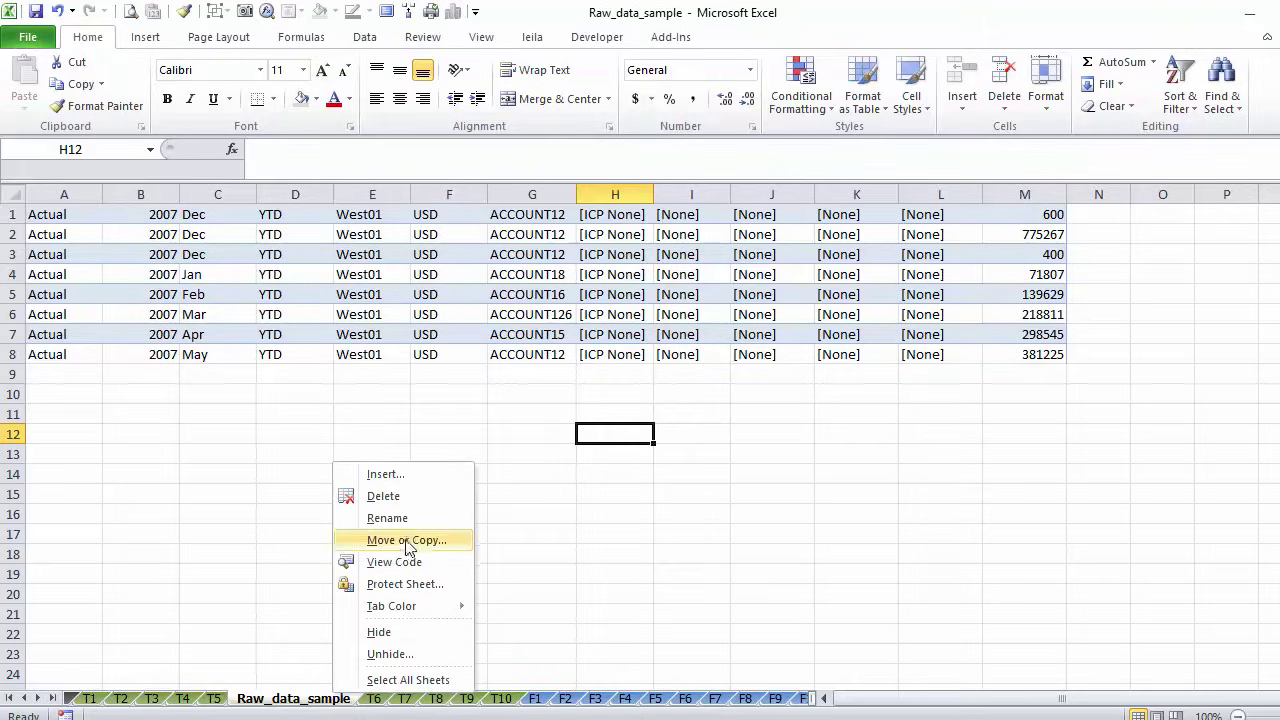
{"action": "left_click", "coordinate": [388, 496]}
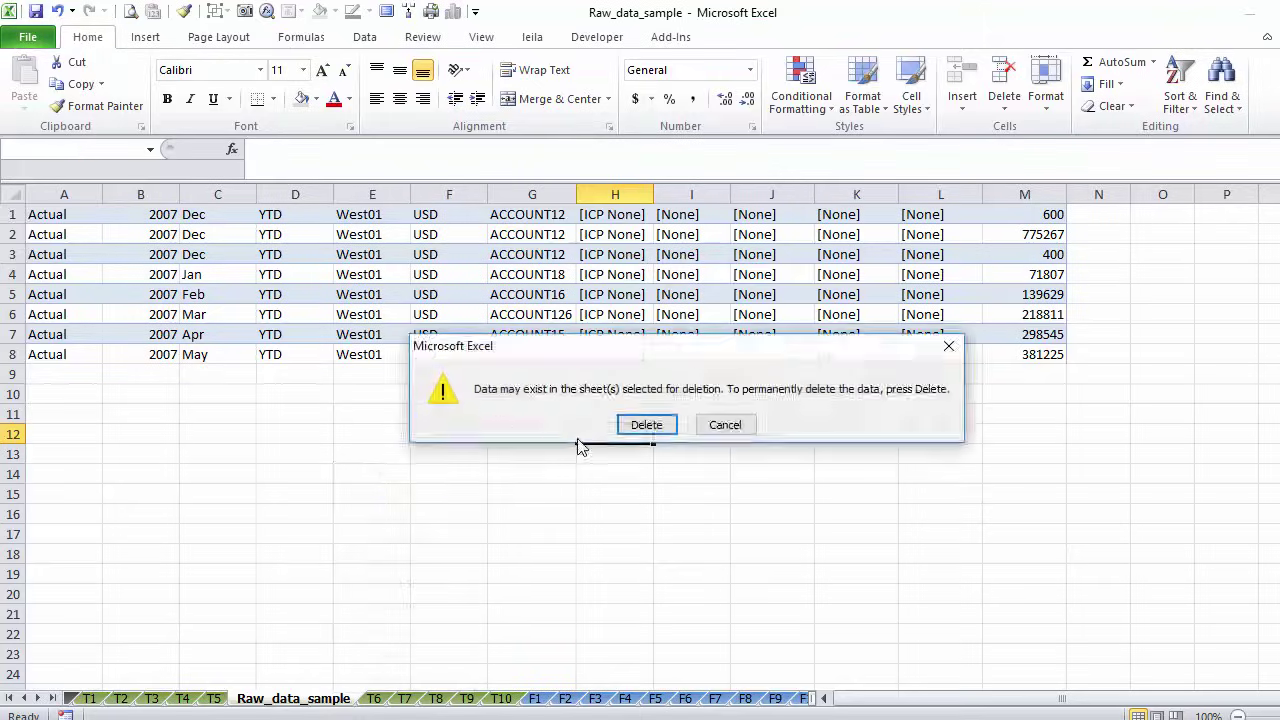
{"action": "left_click", "coordinate": [645, 425]}
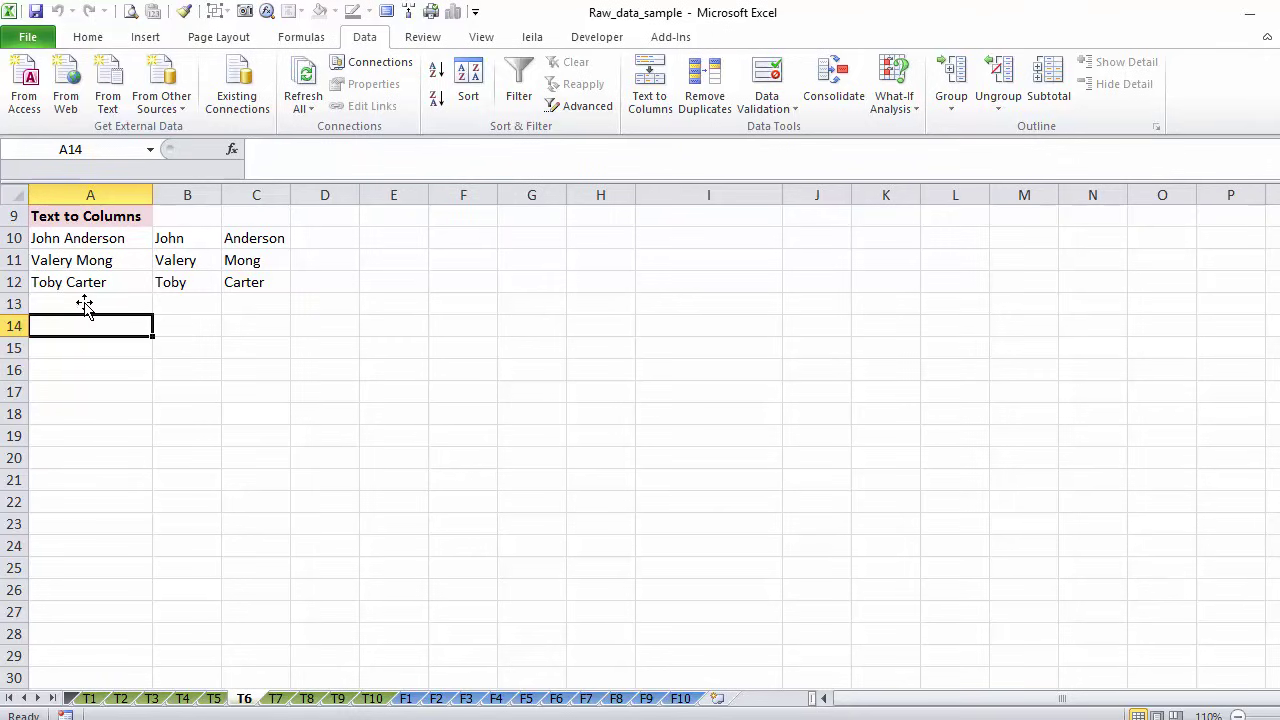
- Start a web query and load the Google Finance page
{"action": "left_click", "coordinate": [68, 112]}
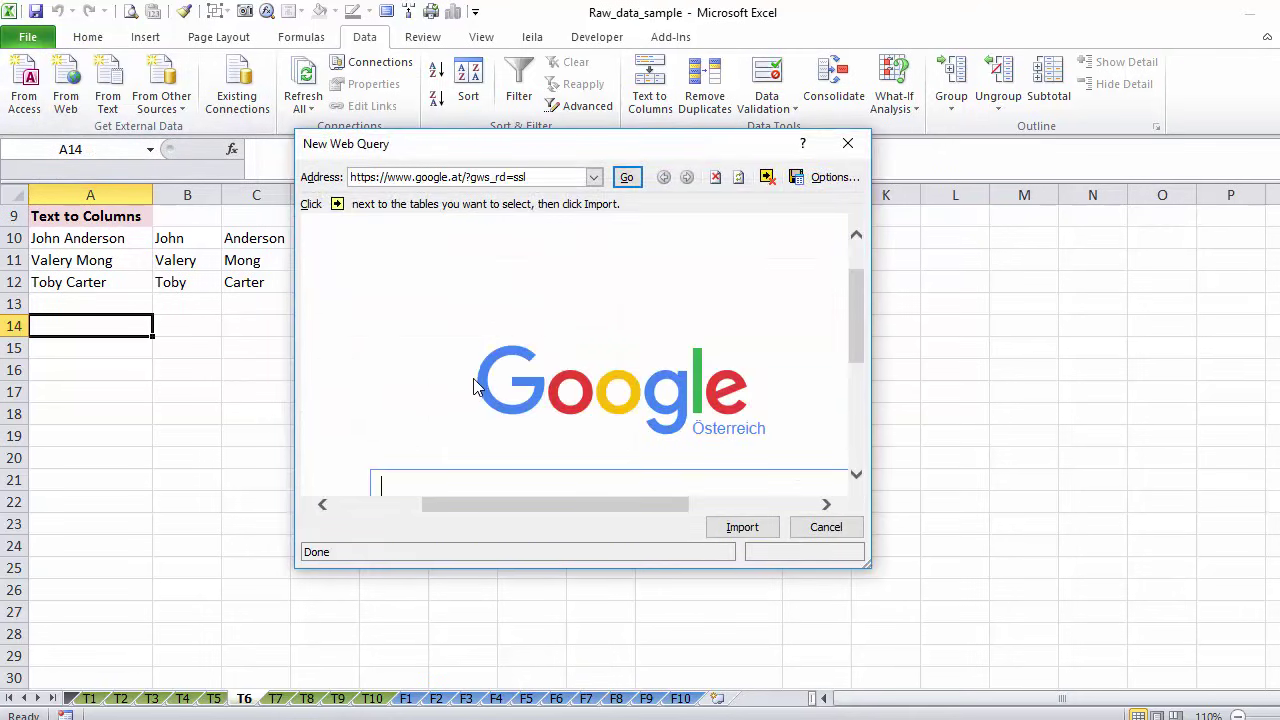
{"action": "left_click", "coordinate": [542, 177]}
{"action": "left_click_drag", "start_coordinate": [542, 177], "coordinate": [472, 177]}
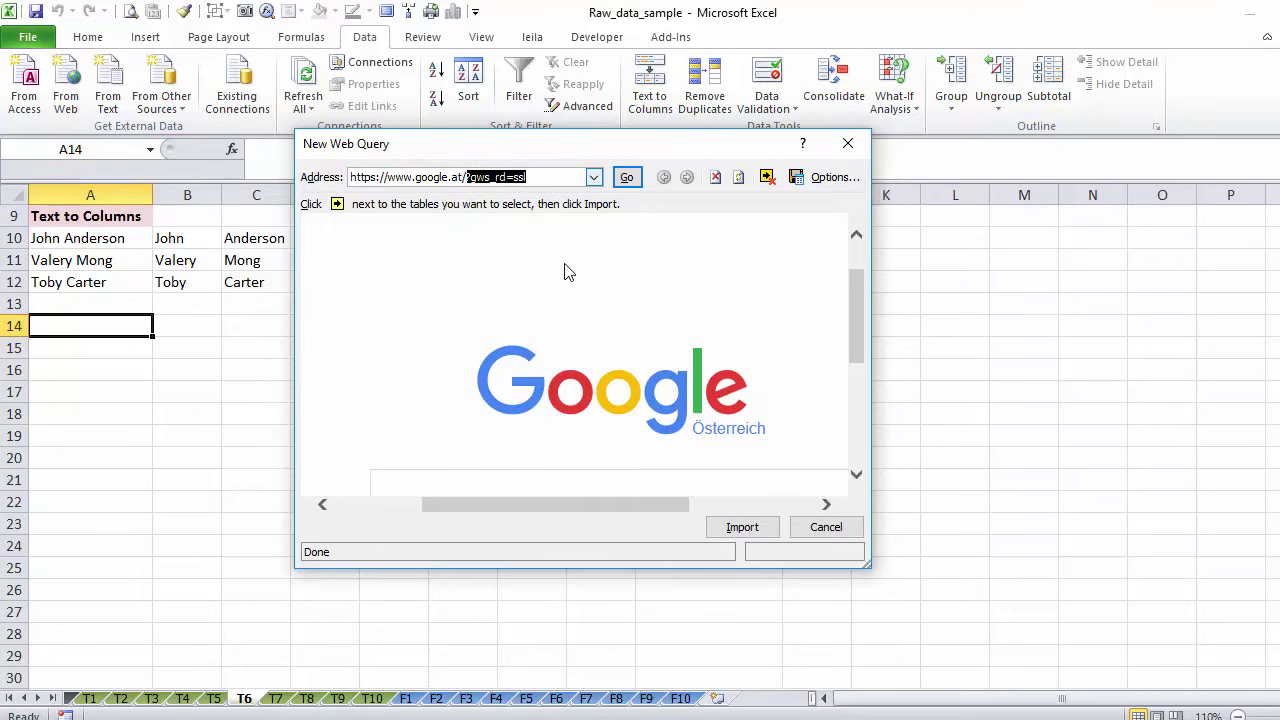
{"action": "type", "text": "finance"}
{"action": "key", "text": "Return"}
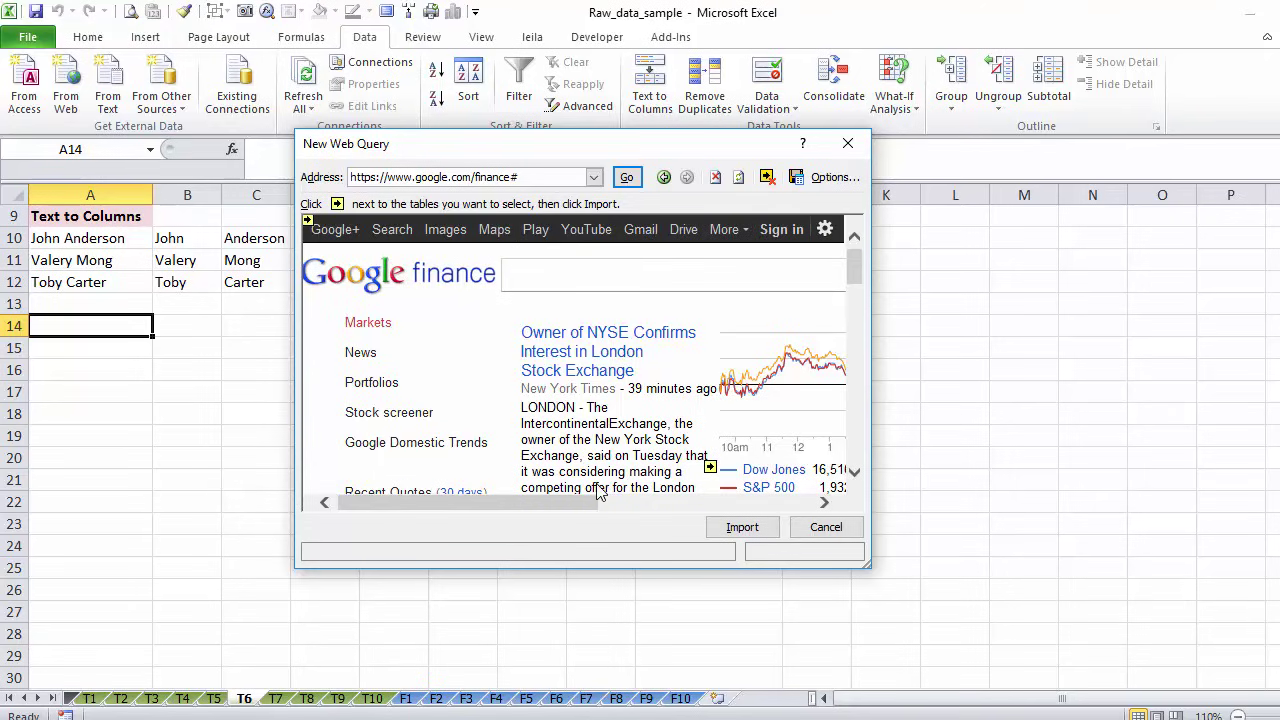
- Select the Currencies table on the Google Finance page for import
{"action": "left_click_drag", "start_coordinate": [592, 497], "coordinate": [714, 505]}
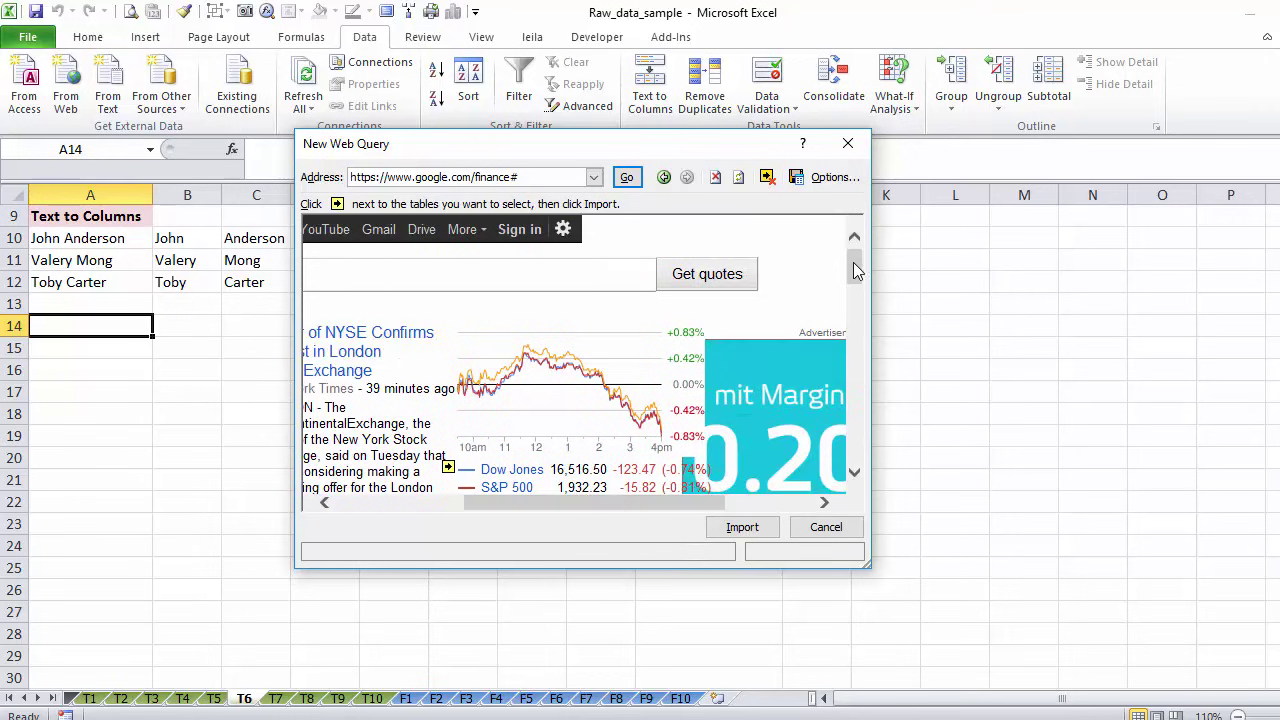
{"action": "left_click_drag", "start_coordinate": [855, 272], "coordinate": [852, 312]}
{"action": "left_click_drag", "start_coordinate": [634, 505], "coordinate": [756, 474]}
{"action": "left_click_drag", "start_coordinate": [848, 310], "coordinate": [856, 384]}
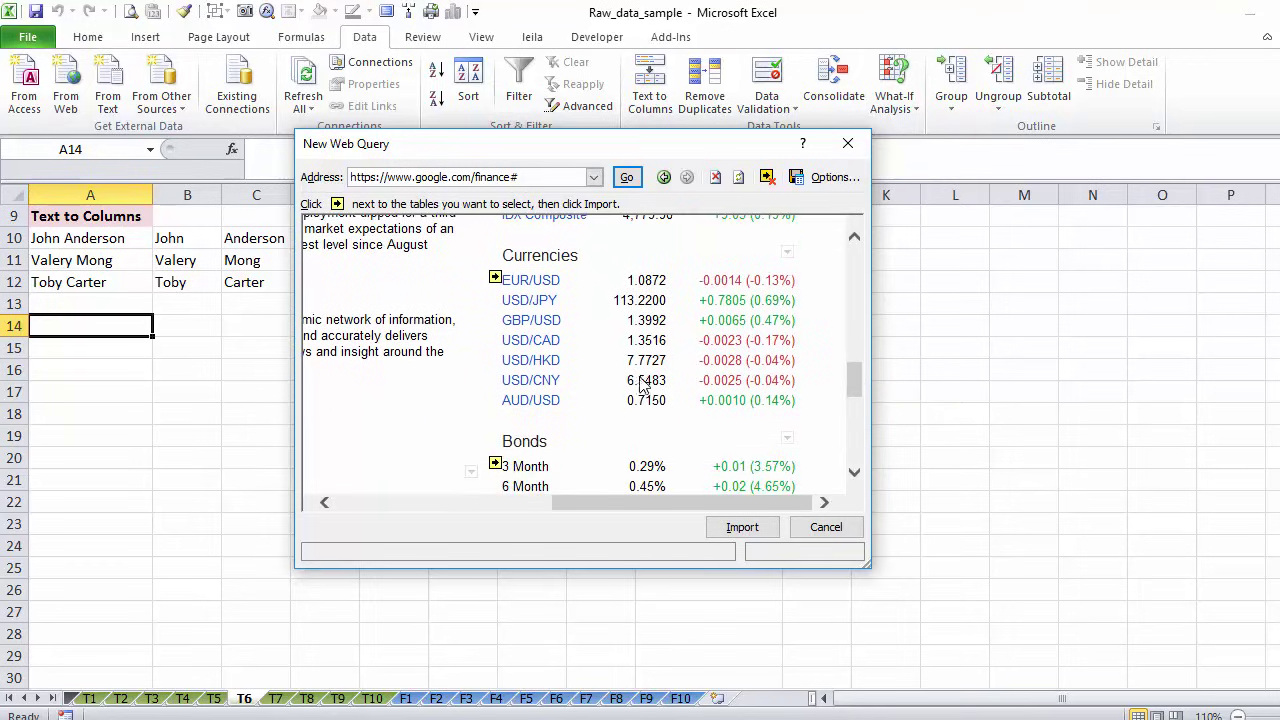
{"action": "left_click", "coordinate": [495, 279]}
{"action": "left_click", "coordinate": [495, 279]}
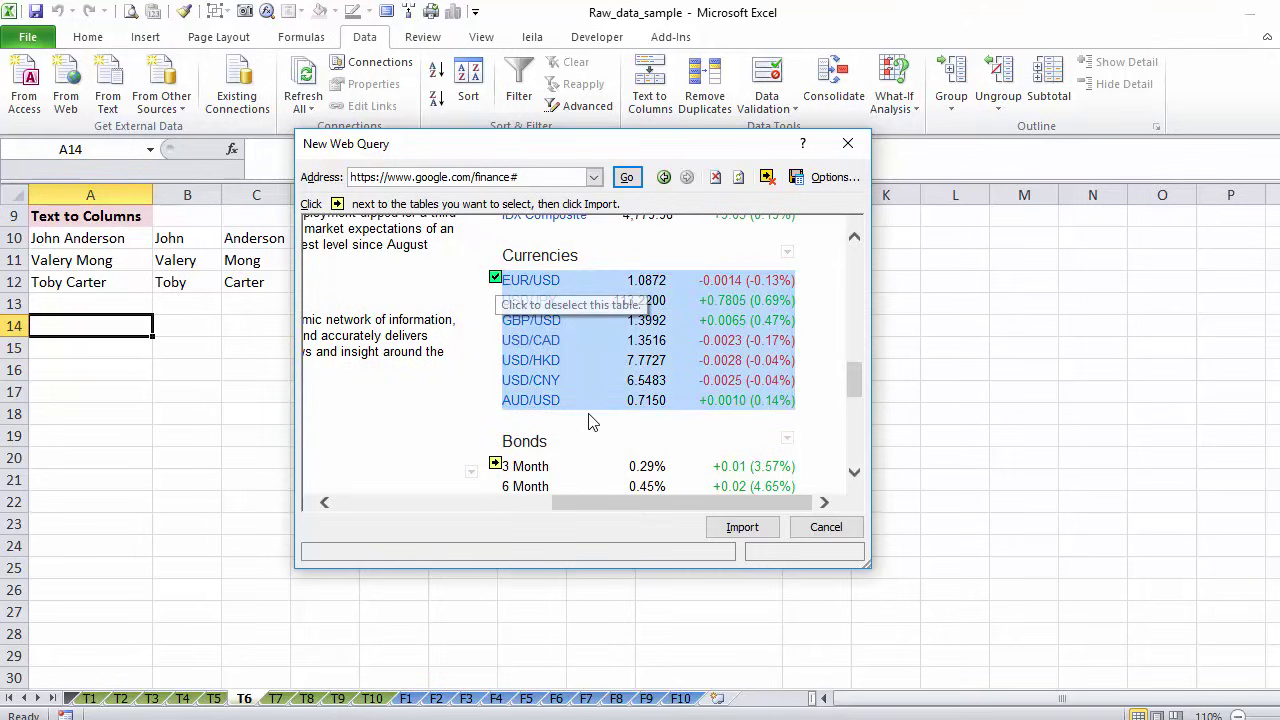
{"action": "left_click", "coordinate": [742, 528]}
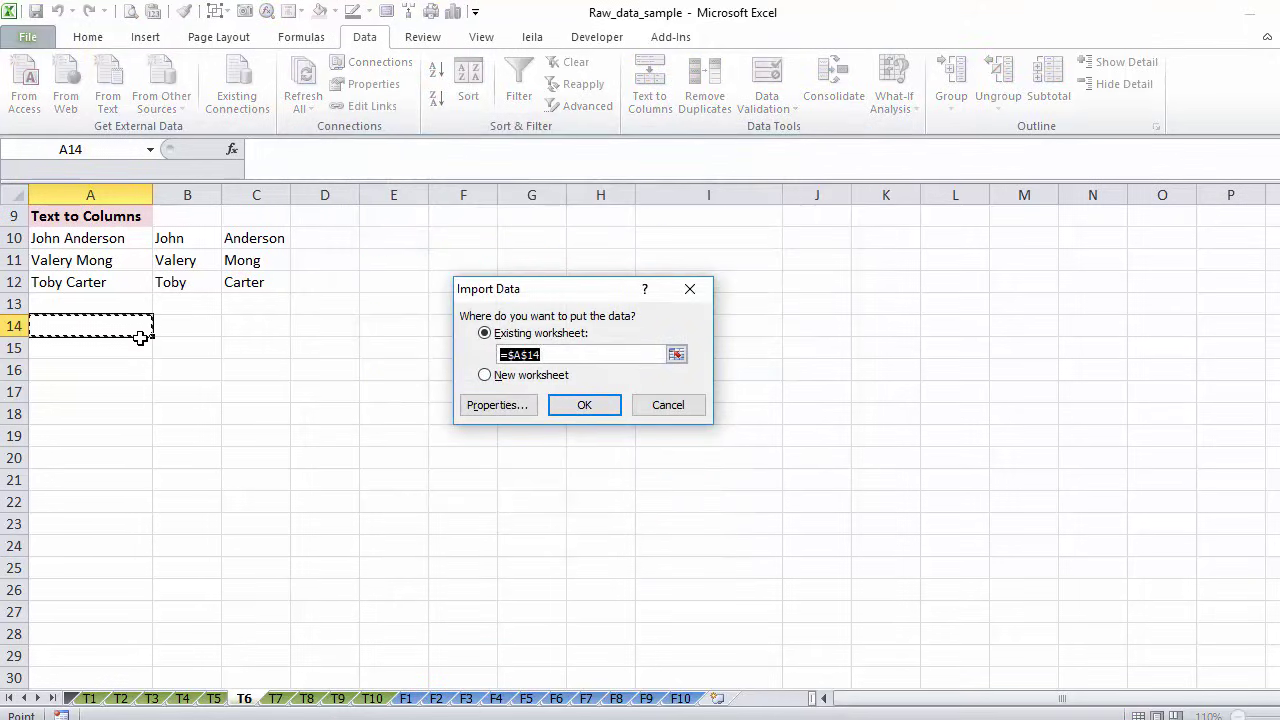
- Place the currency rates at A14 and review the range's refresh settings without changing them
{"action": "left_click", "coordinate": [566, 401]}
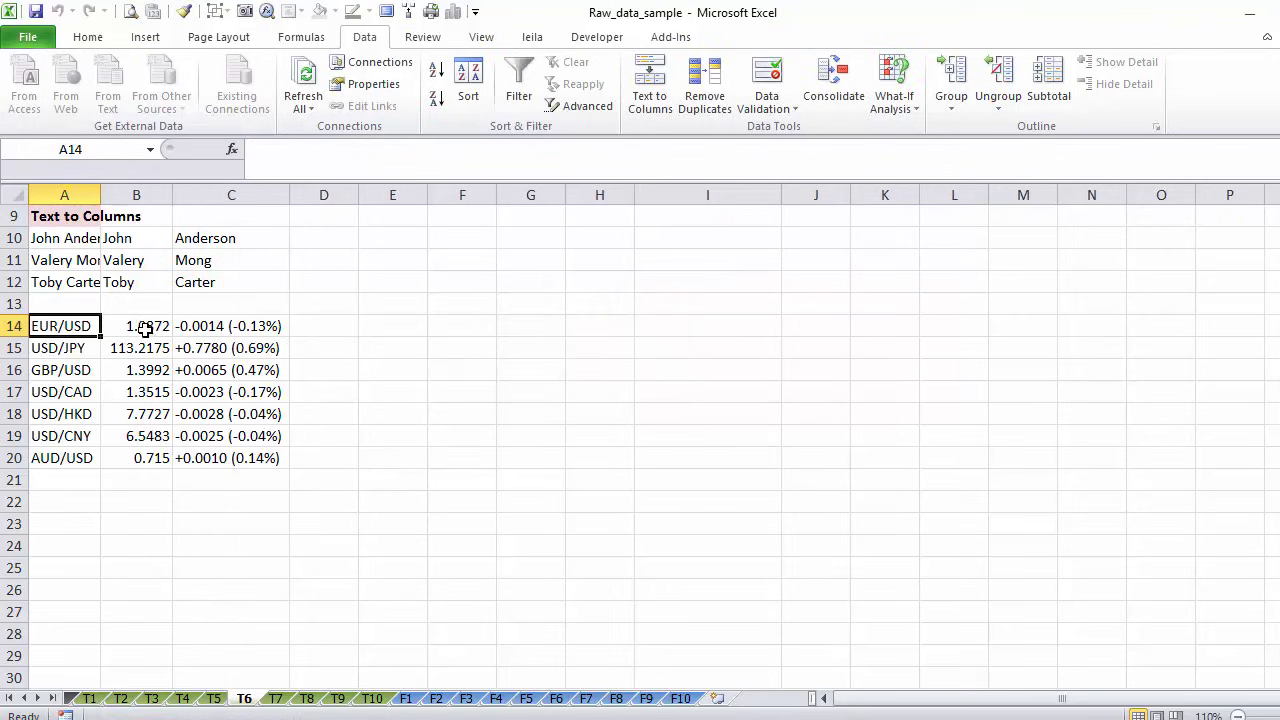
{"action": "left_click", "coordinate": [145, 328]}
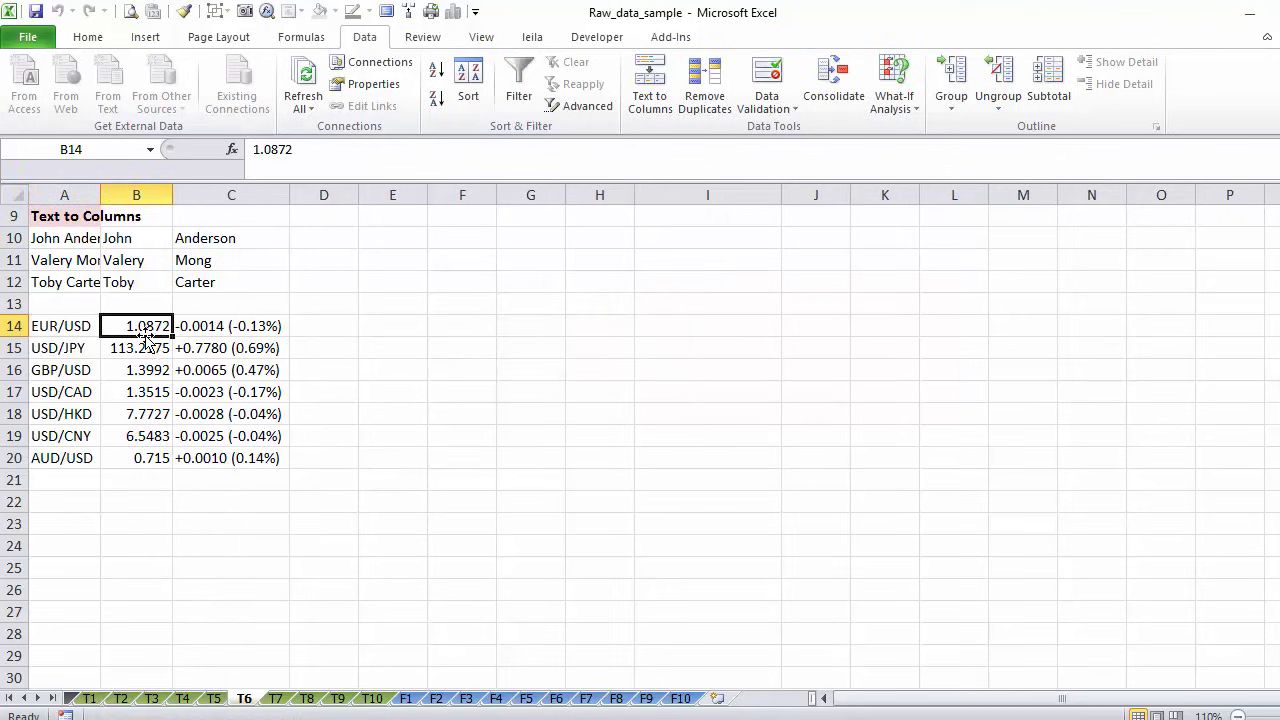
{"action": "left_click", "coordinate": [366, 86]}
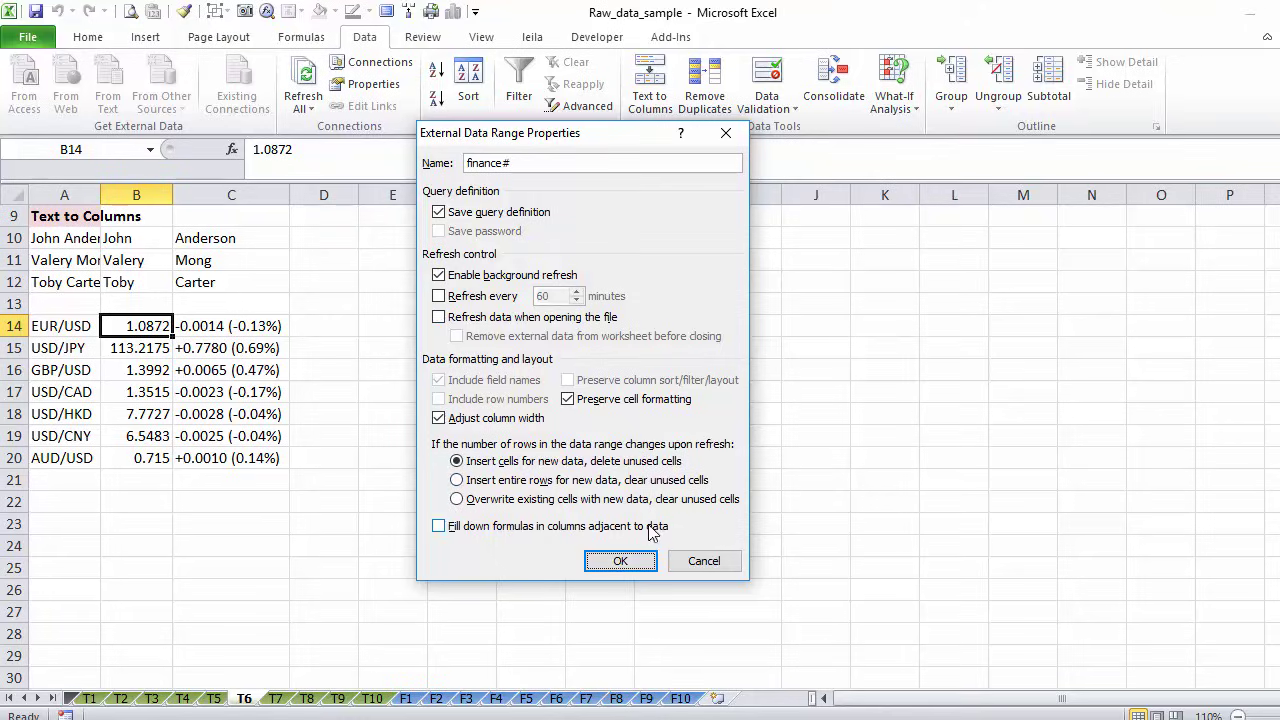
{"action": "left_click", "coordinate": [686, 564]}
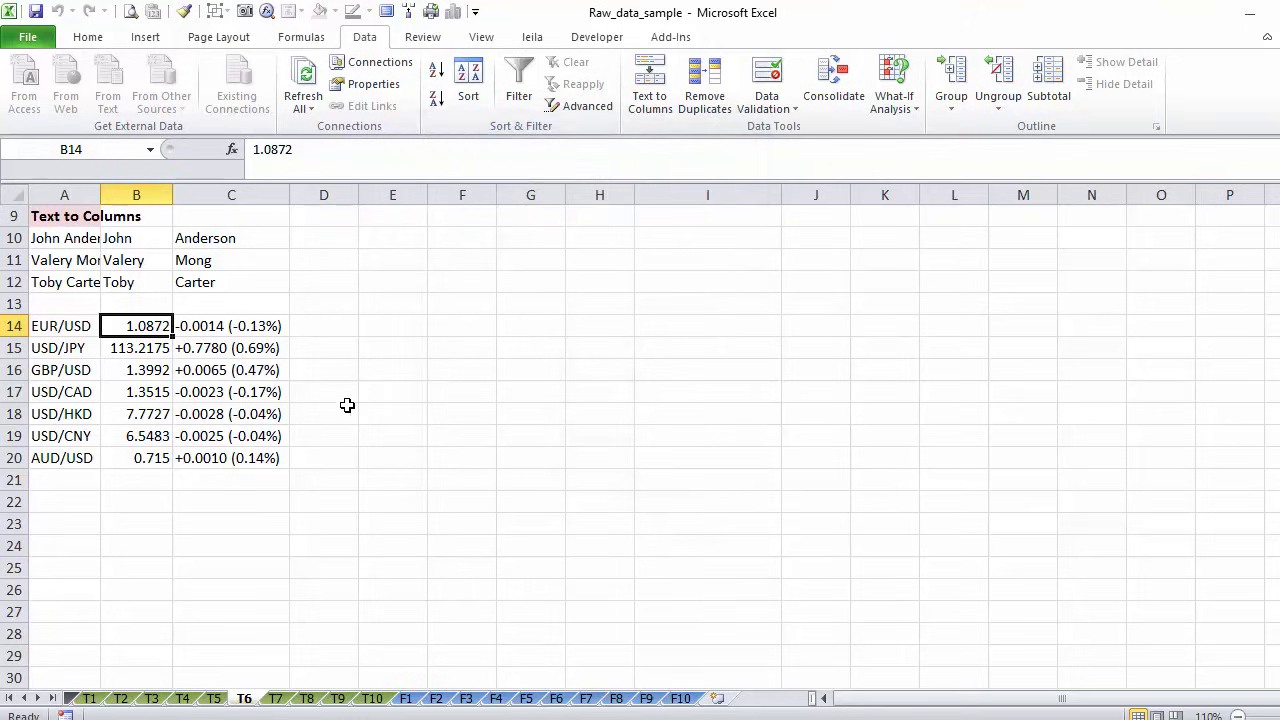
- Enter =B14*3 in E14 to triple the imported EUR/USD rate, giving 3.2616
{"action": "left_click_drag", "start_coordinate": [143, 326], "coordinate": [138, 458]}
{"action": "left_click", "coordinate": [402, 337]}
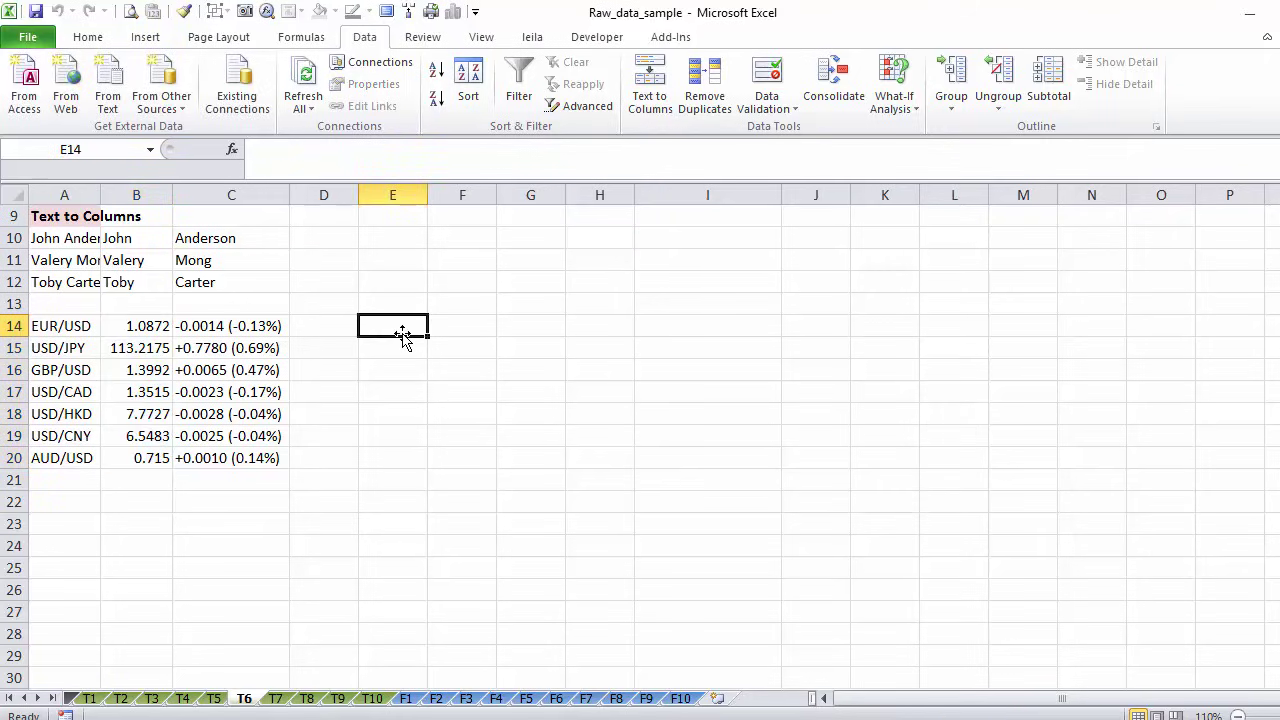
{"action": "type", "text": "="}
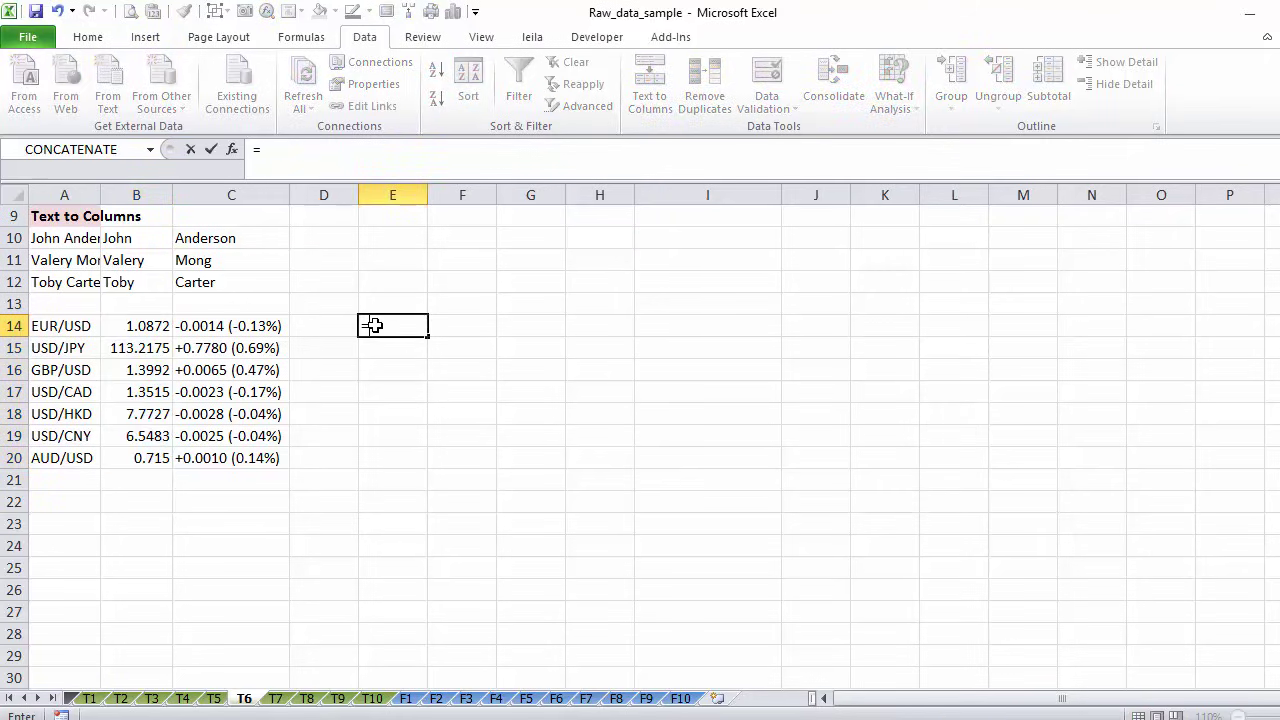
{"action": "left_click", "coordinate": [146, 320]}
{"action": "type", "text": "*3"}
{"action": "key", "text": "ctrl+Return"}
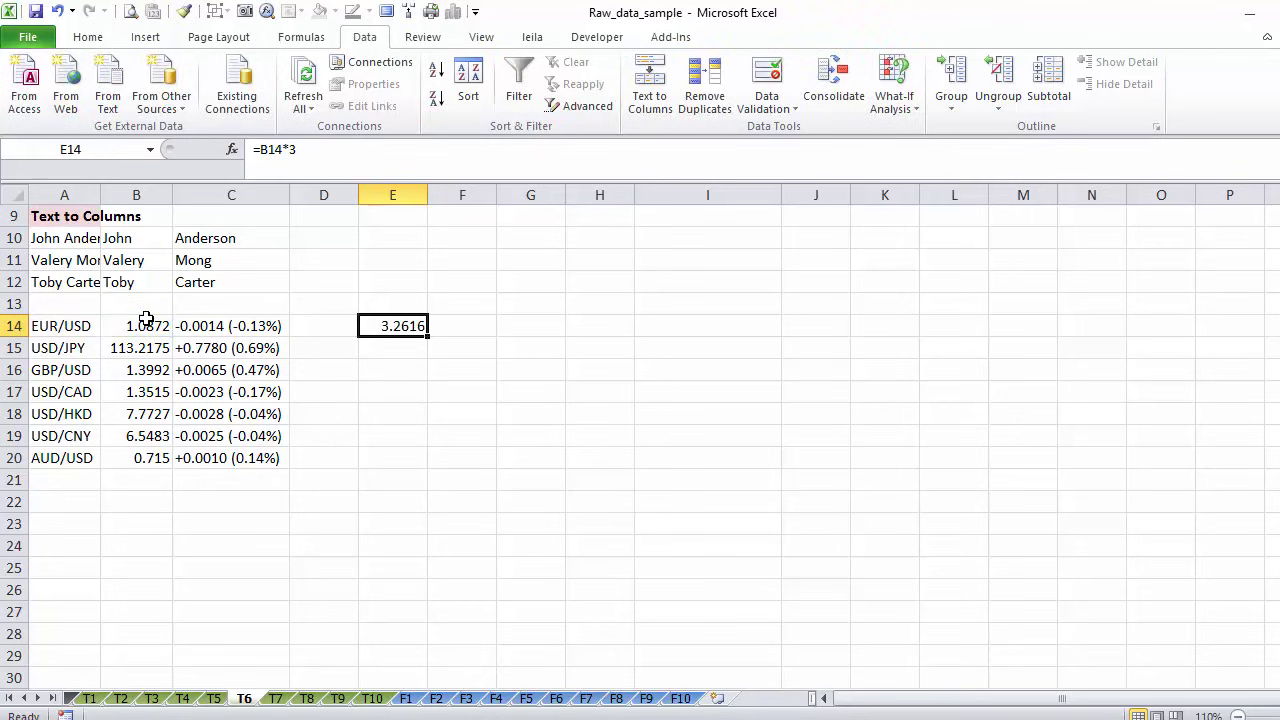